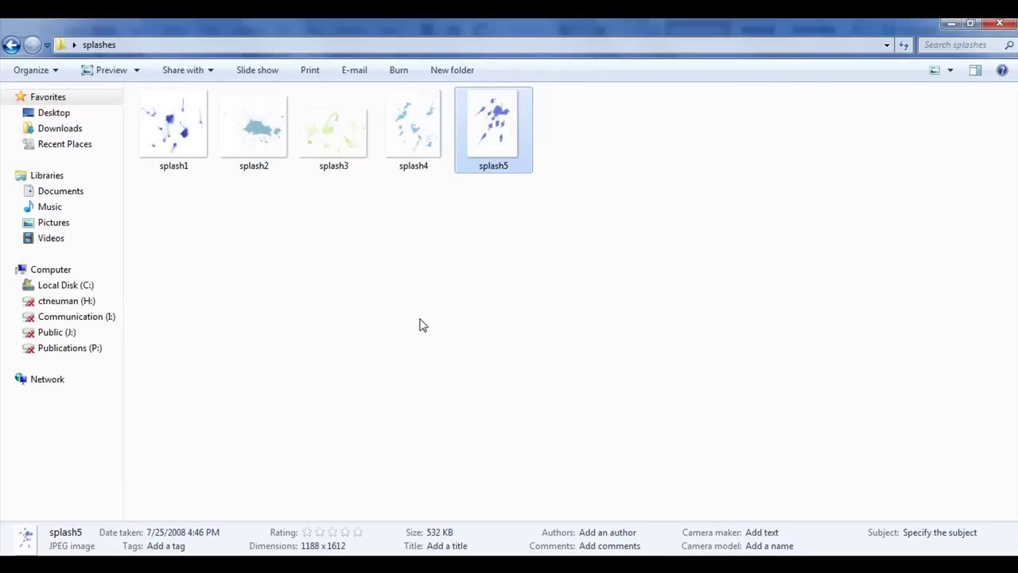
Preview the details of splash1 through splash5 in the splashes folder
left_click(420, 323)
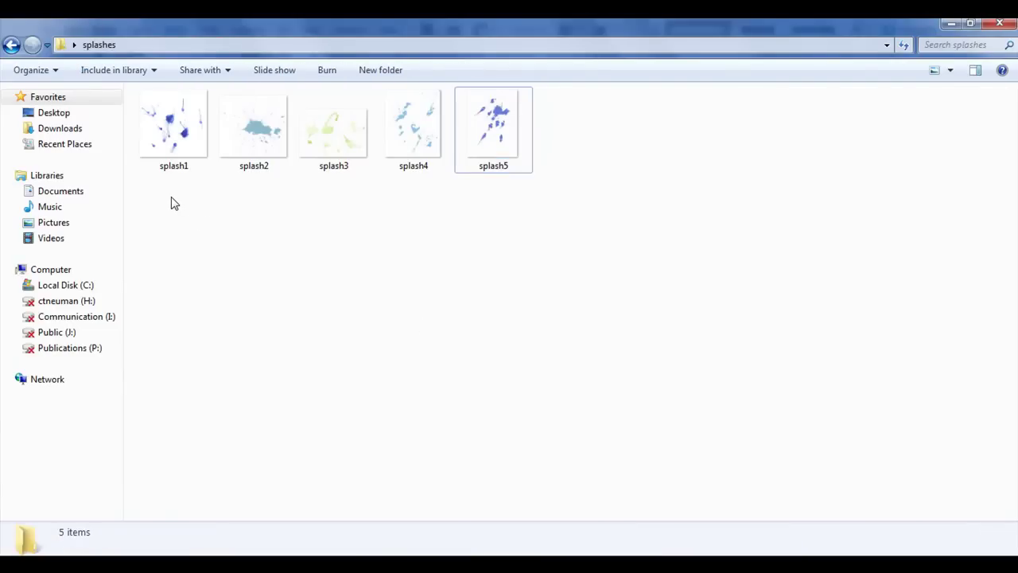
left_click(170, 142)
left_click(256, 146)
left_click(332, 140)
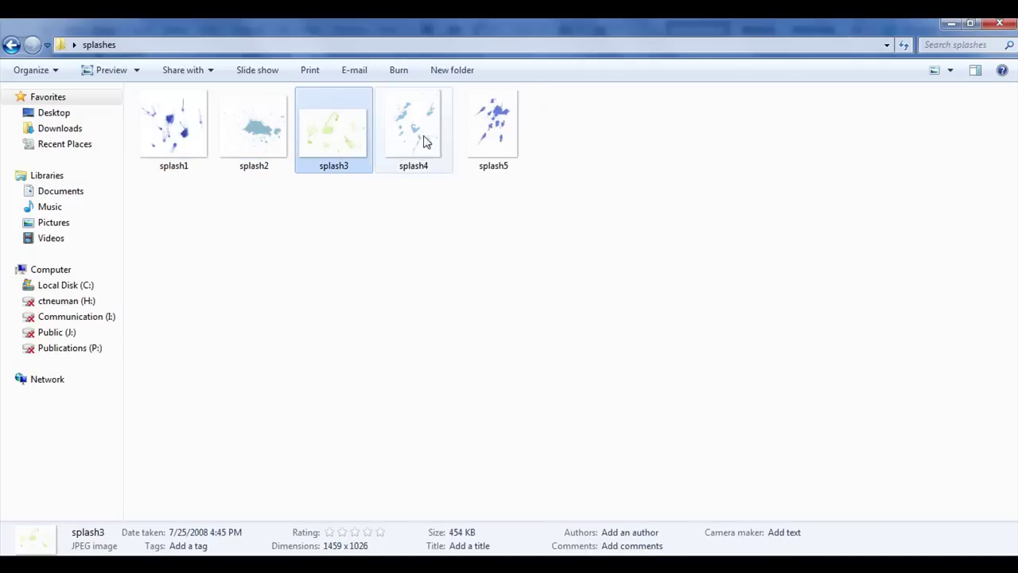
left_click(425, 141)
left_click(523, 135)
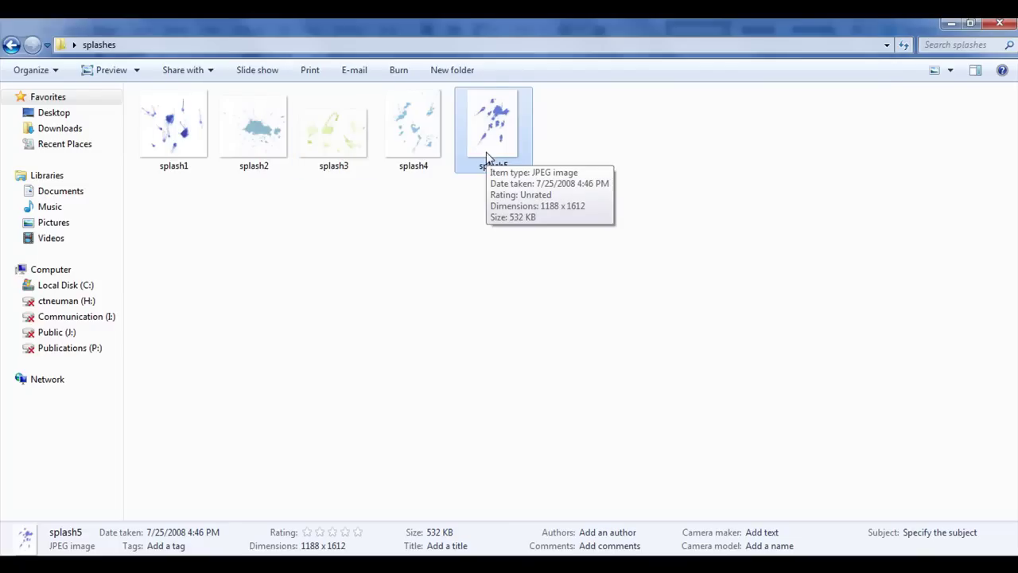
Define the whole splash5 image as a new brush preset
key("alt+Tab")
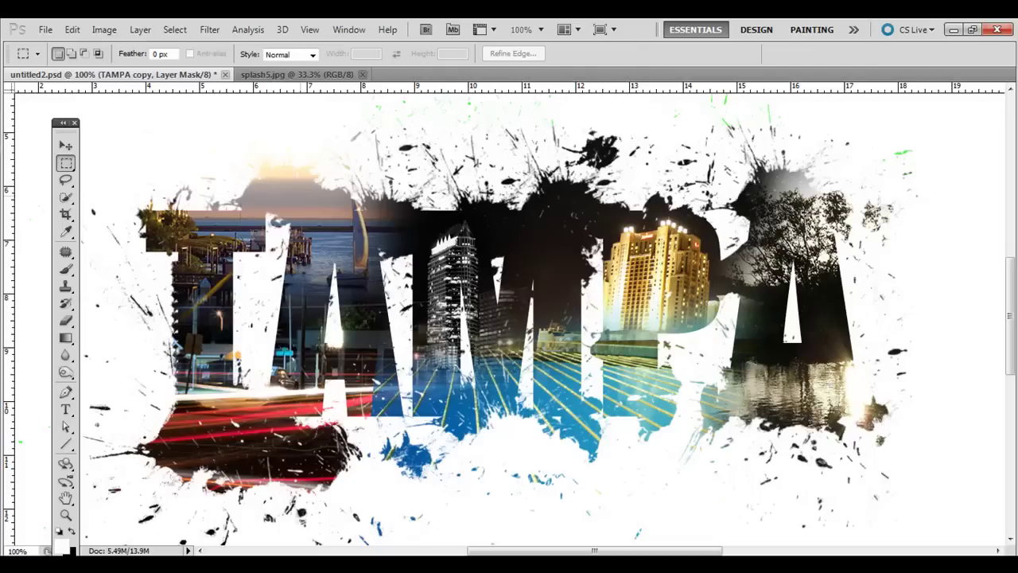
left_click(302, 74)
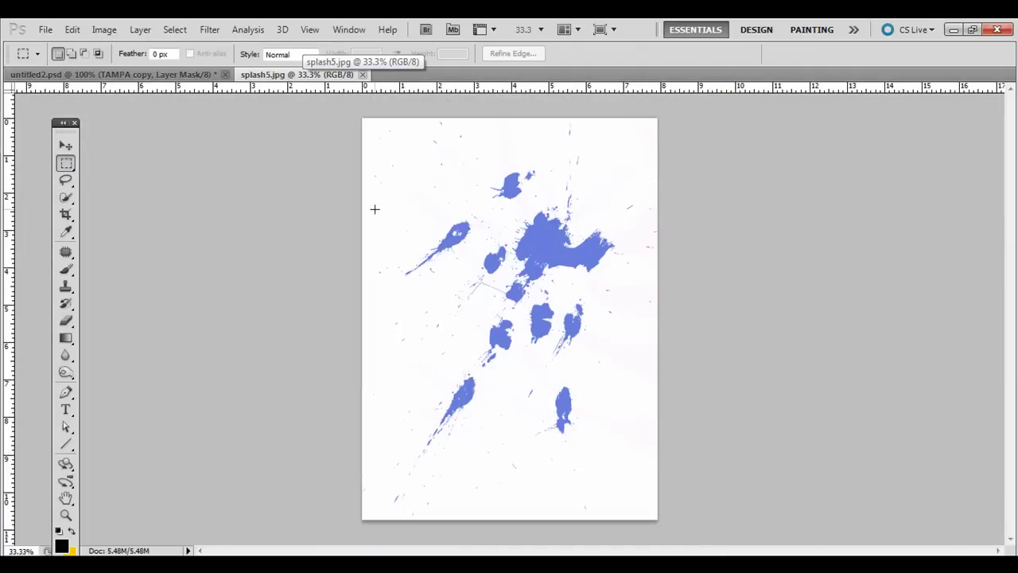
left_click_drag(386, 125, 698, 490)
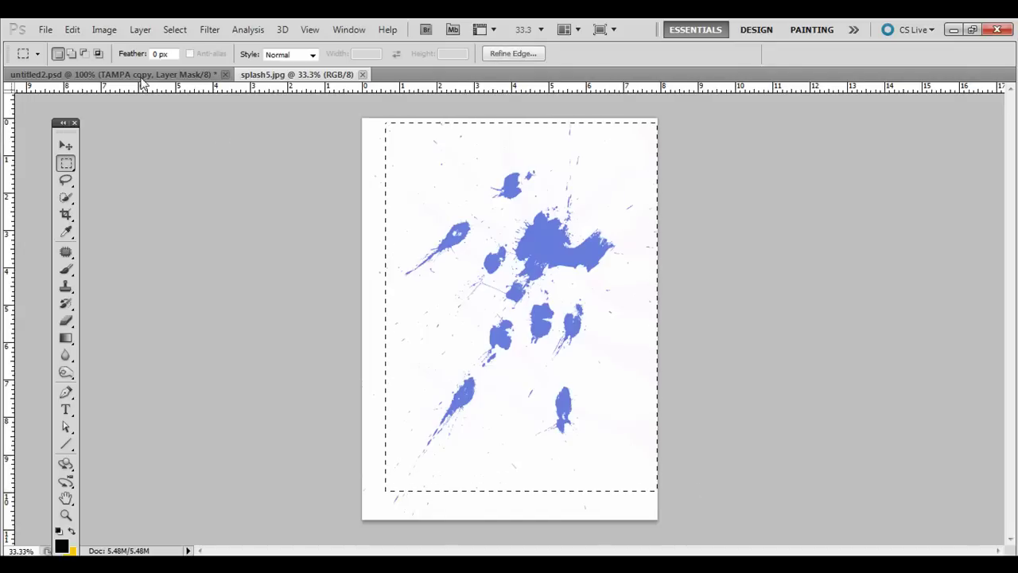
left_click(62, 34)
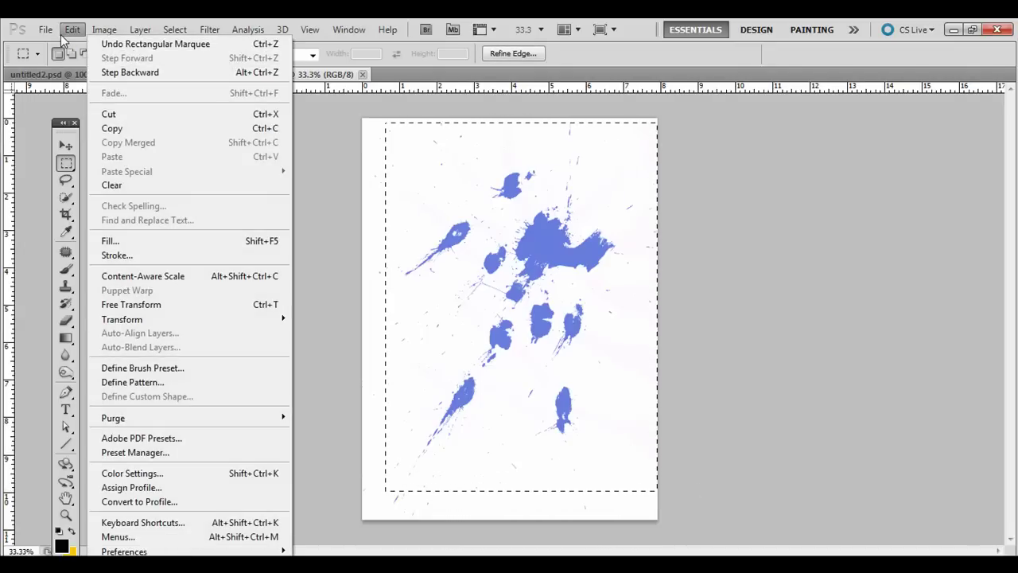
left_click(213, 368)
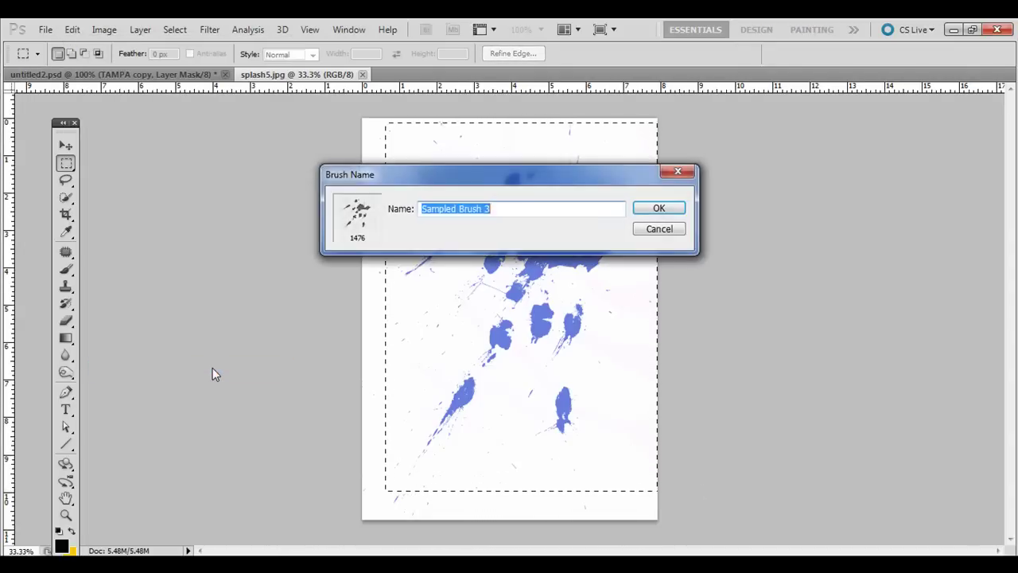
left_click(661, 229)
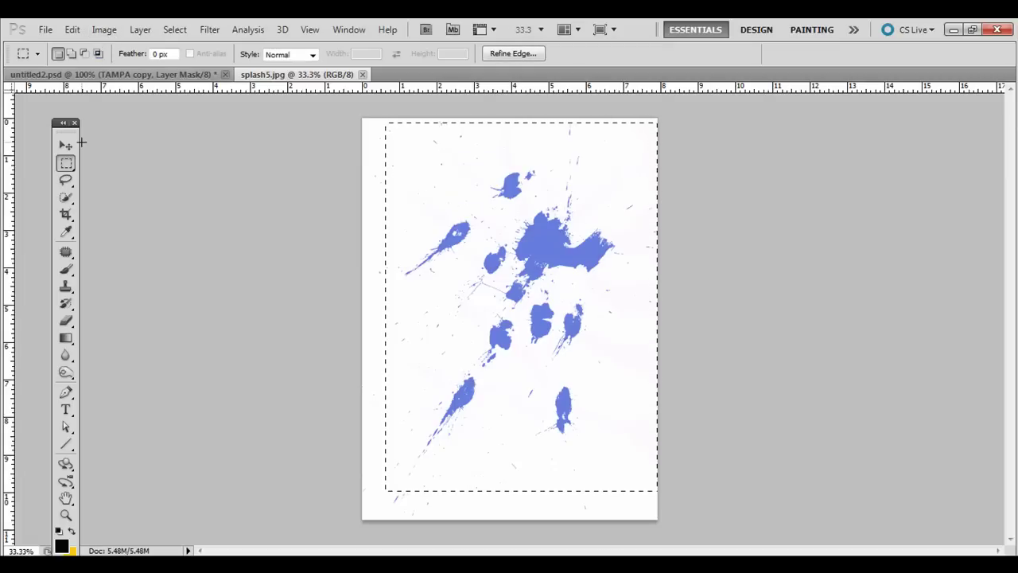
Check the new splatter brush in the Brush tool's preset picker, then close splash5.jpg
left_click(66, 271)
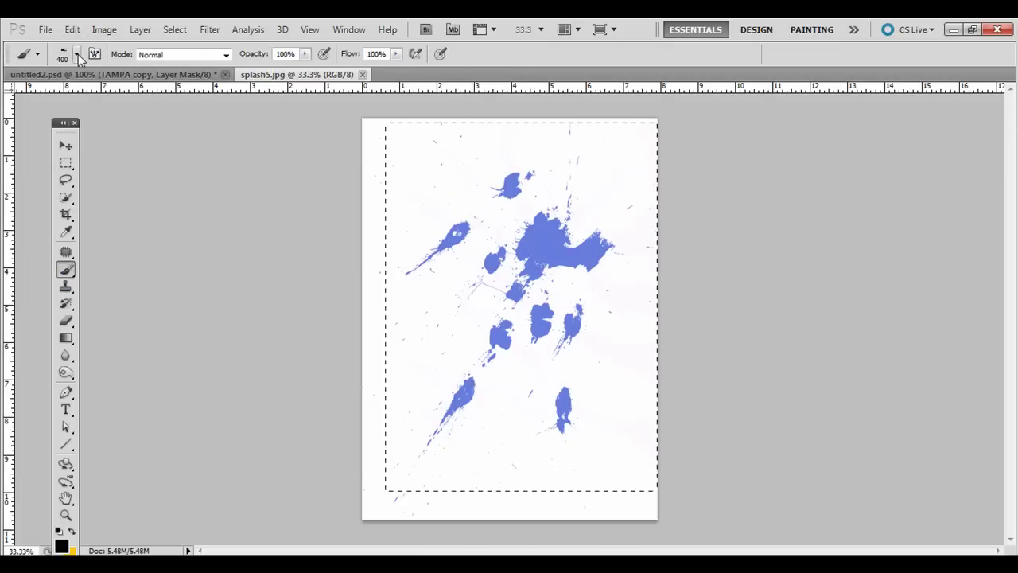
left_click(77, 54)
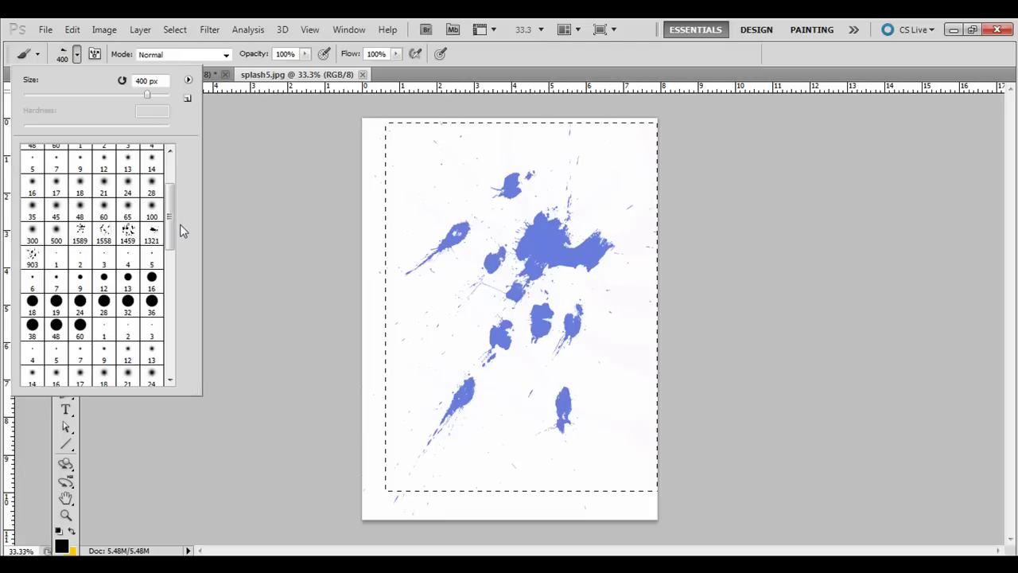
mouse_move(169, 228)
left_mouse_down()
mouse_move(186, 326)
mouse_move(187, 177)
mouse_move(183, 241)
left_mouse_up()
left_click(78, 58)
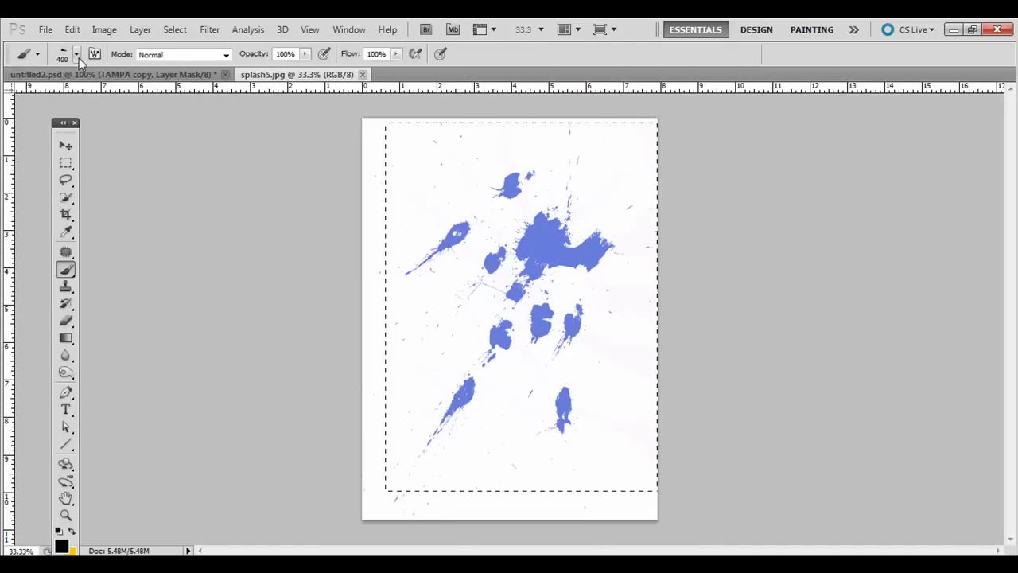
left_click(363, 74)
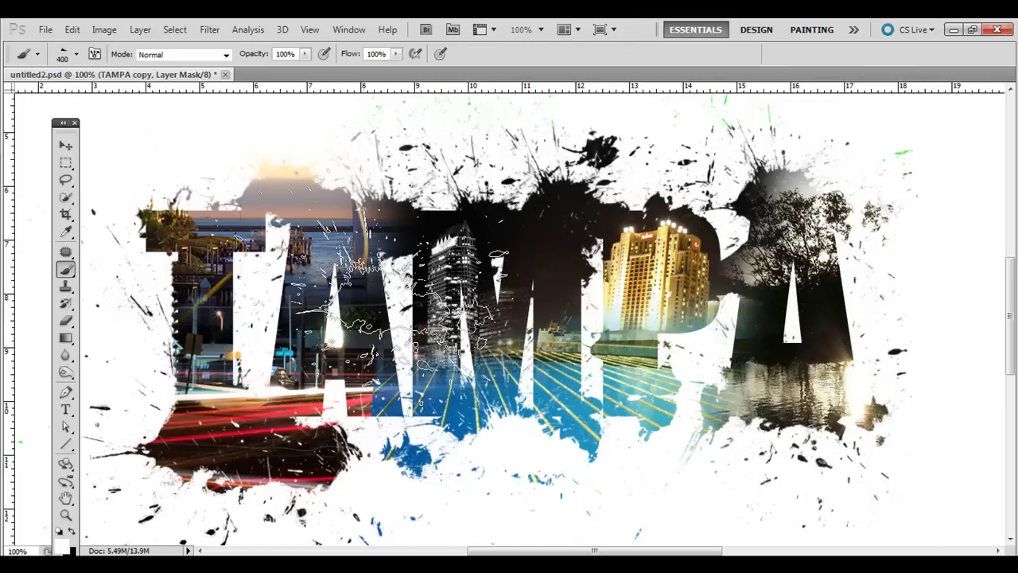
Create a 1600 x 1200 px document from the Web preset and view it at 100%
left_click(46, 31)
left_click(53, 41)
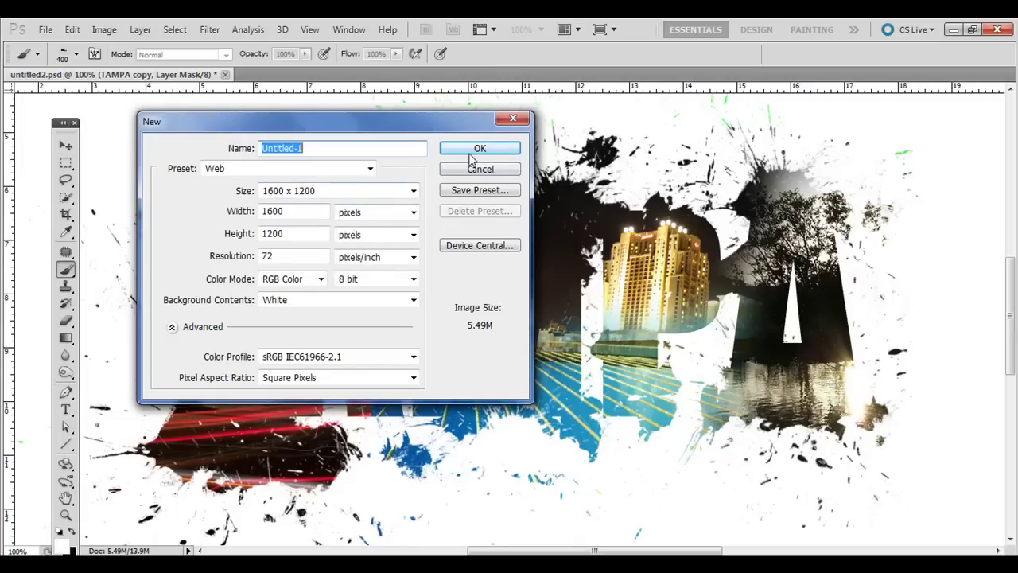
left_click(472, 154)
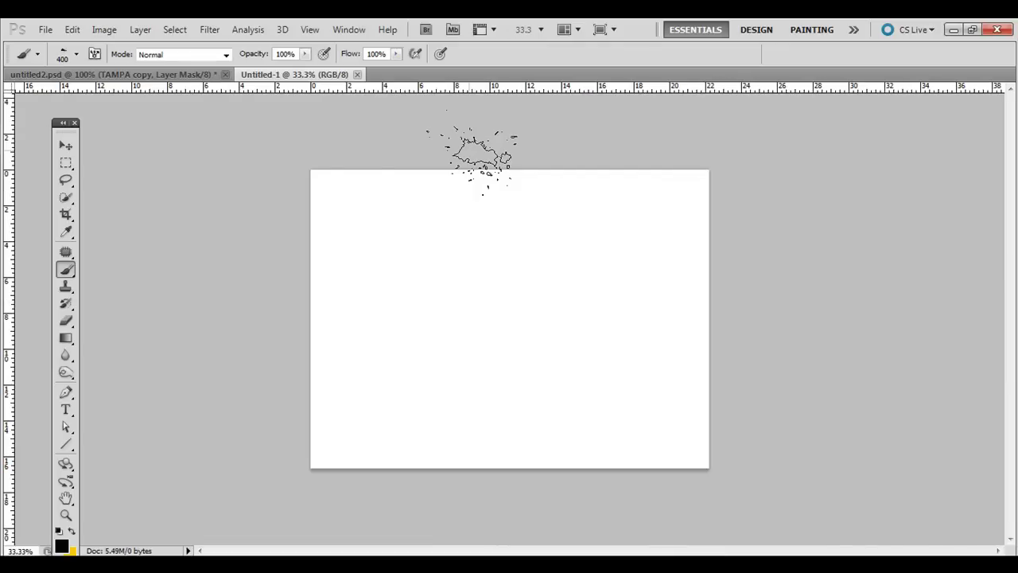
key("ctrl+1")
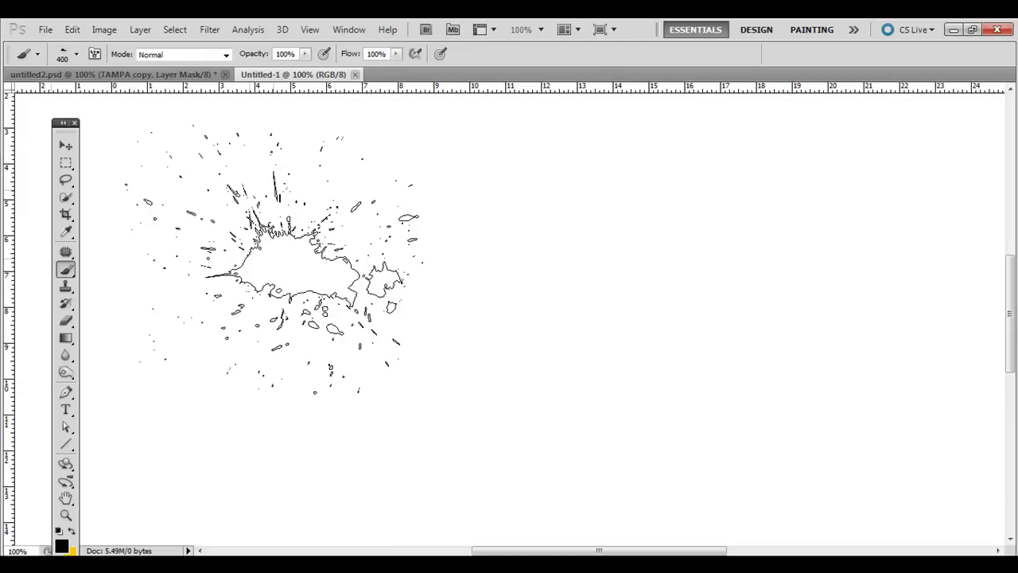
left_click(66, 147)
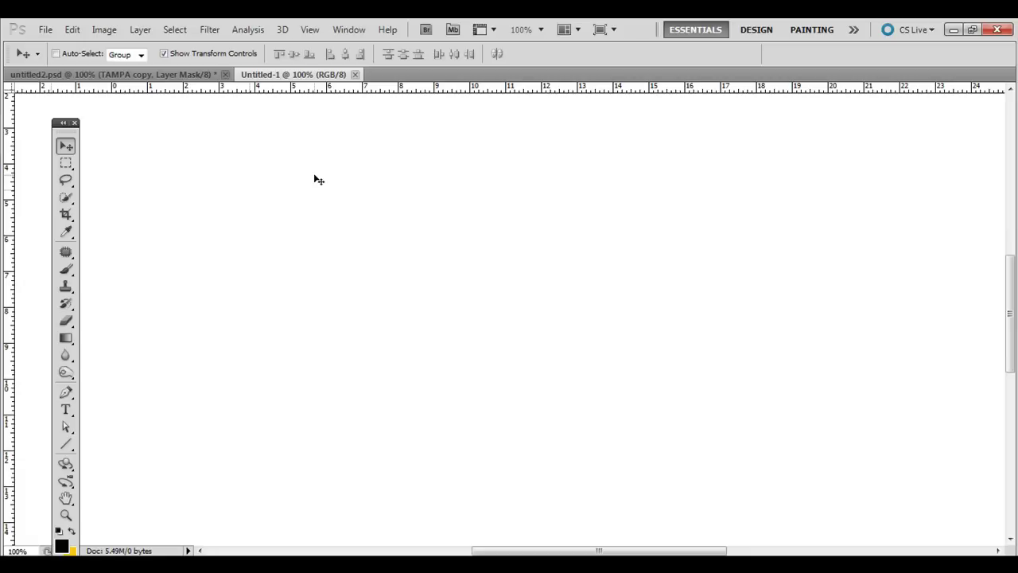
Open tampa.jpg through tampa6.jpg from the support files folder
key("ctrl+o")
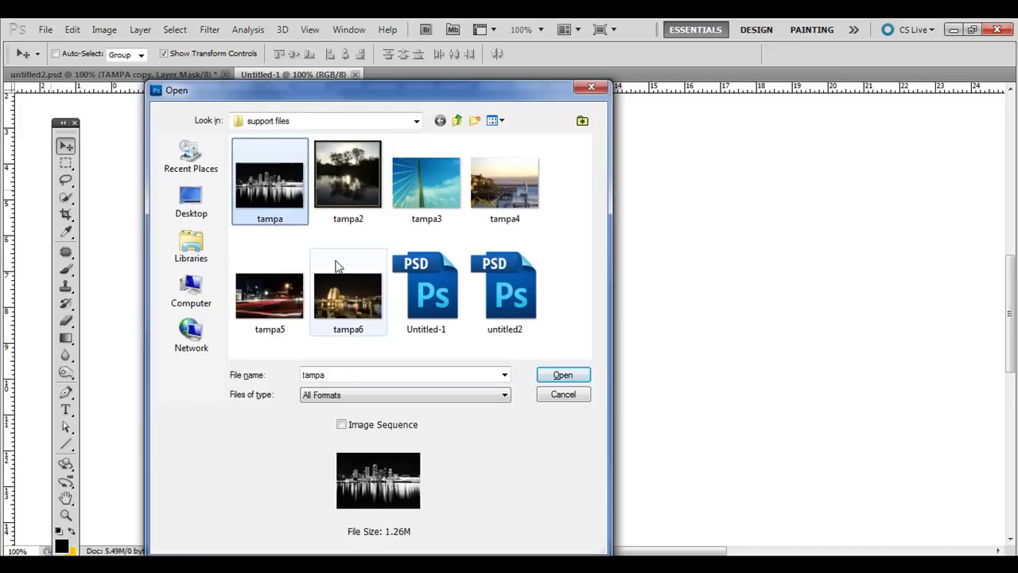
left_click(348, 296, "shift")
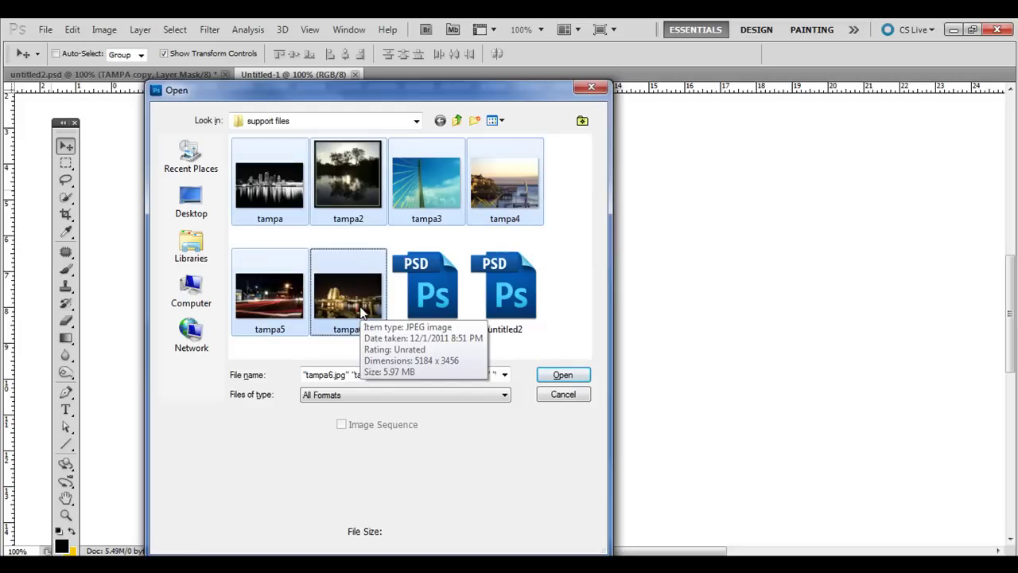
left_click(560, 374)
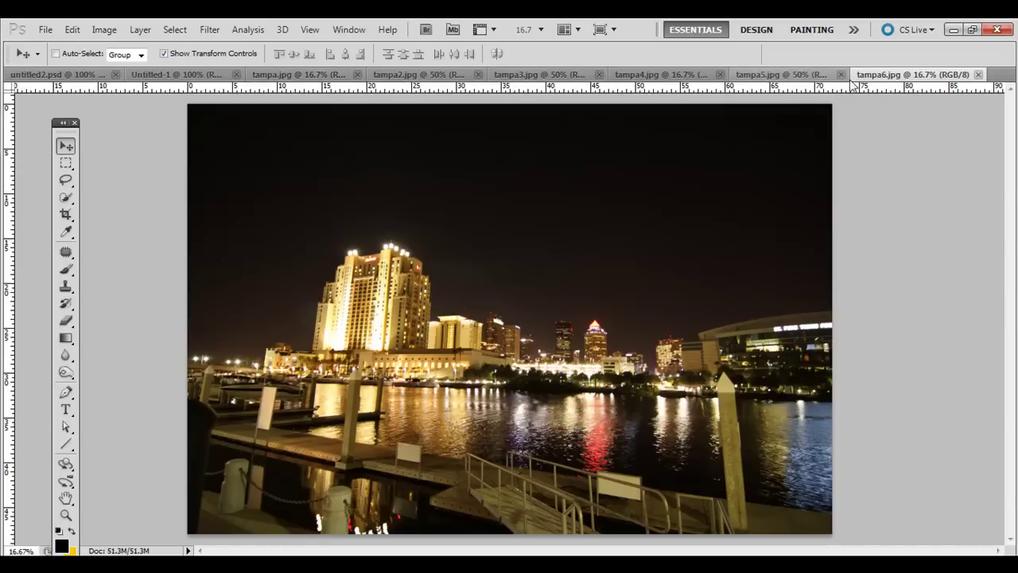
Copy the tampa6 night skyline photo into Untitled-1 as a new layer and close tampa6
left_click_drag(883, 77, 615, 210)
left_click_drag(704, 215, 579, 149)
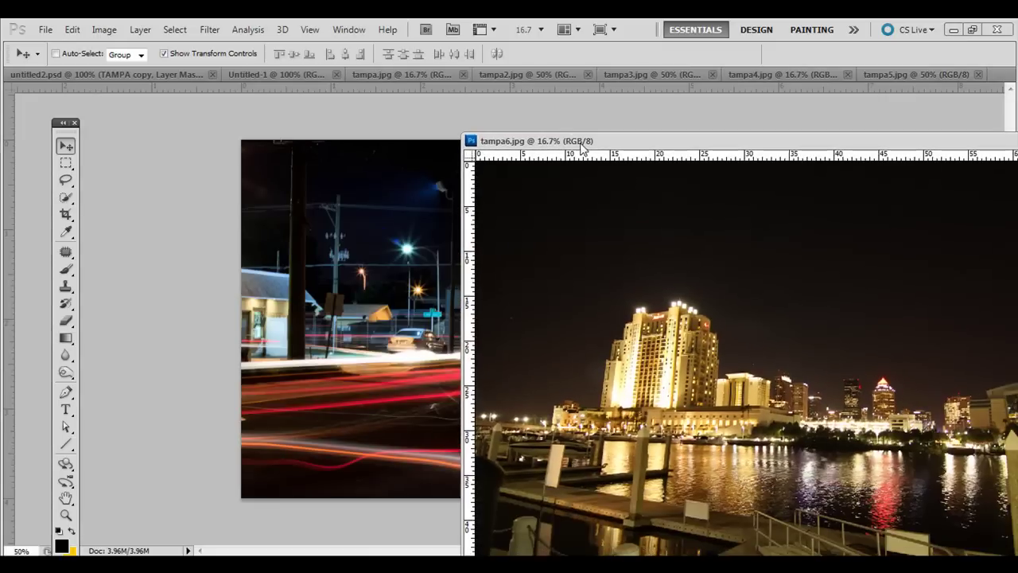
left_click(259, 75)
left_click_drag(469, 142, 489, 145)
left_click(59, 164)
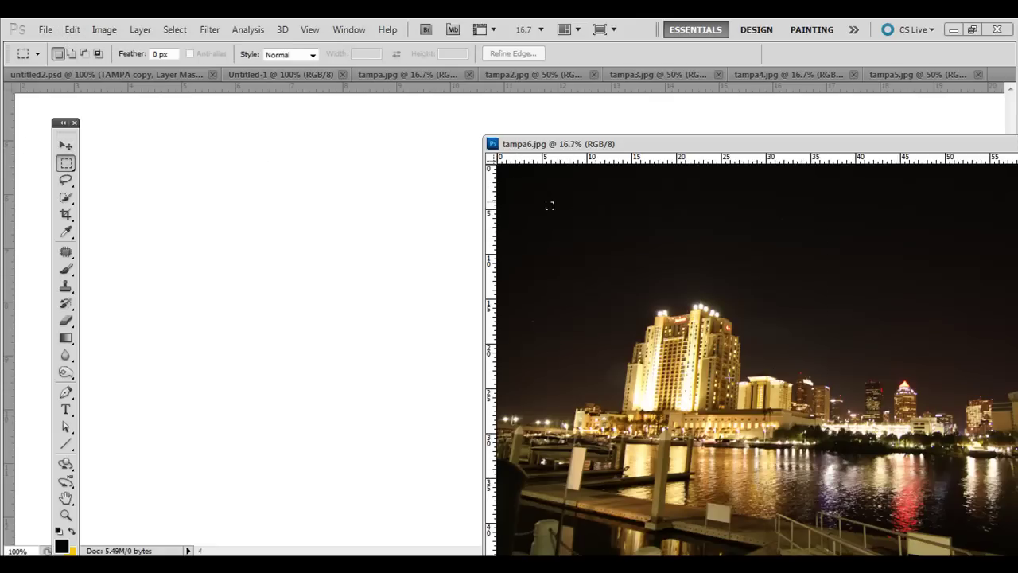
left_click_drag(549, 206, 788, 431)
left_click(631, 364)
left_click(66, 147)
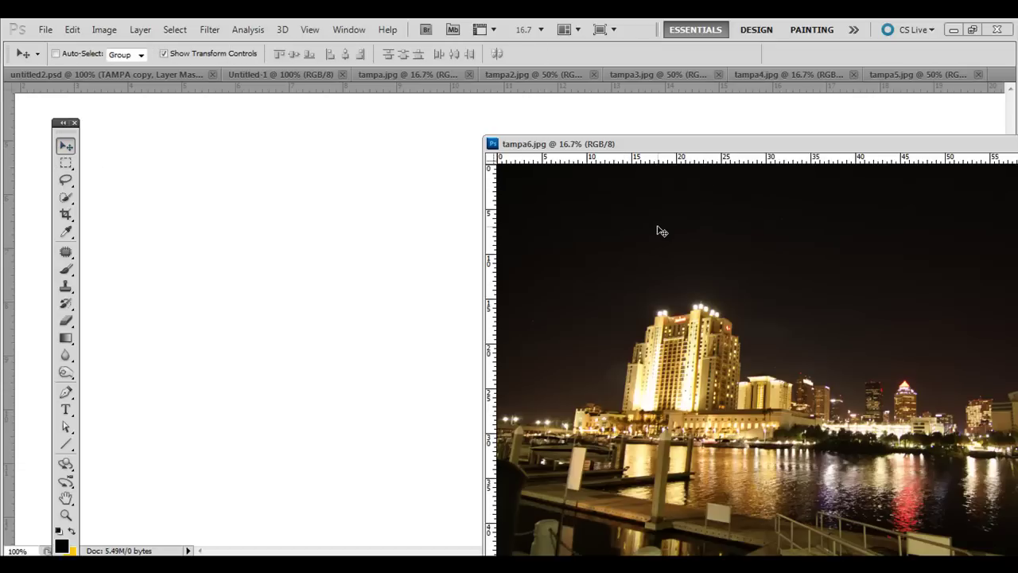
left_click_drag(624, 225, 301, 252)
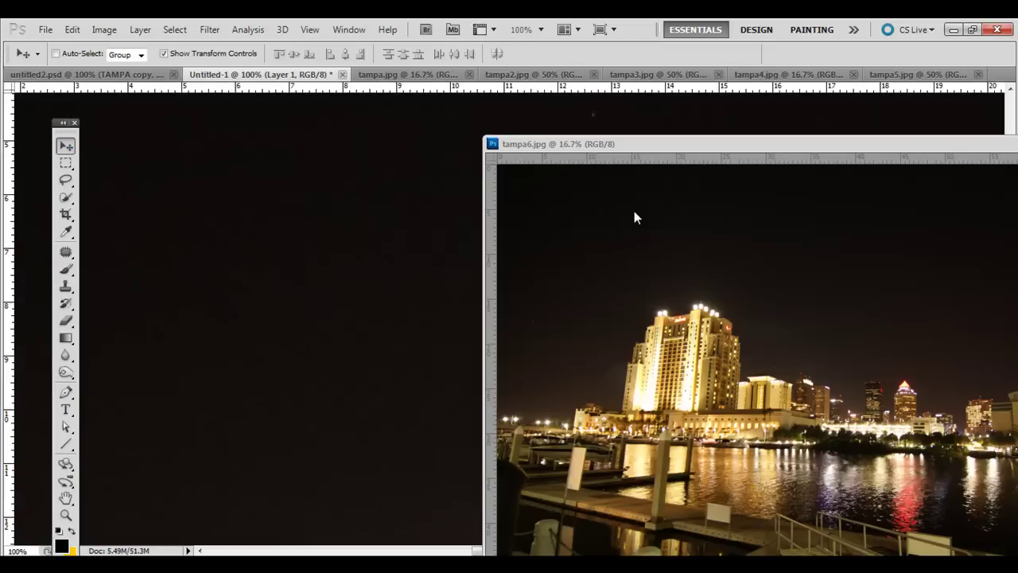
key("ctrl+minus")
key("ctrl+minus")
key("ctrl+minus")
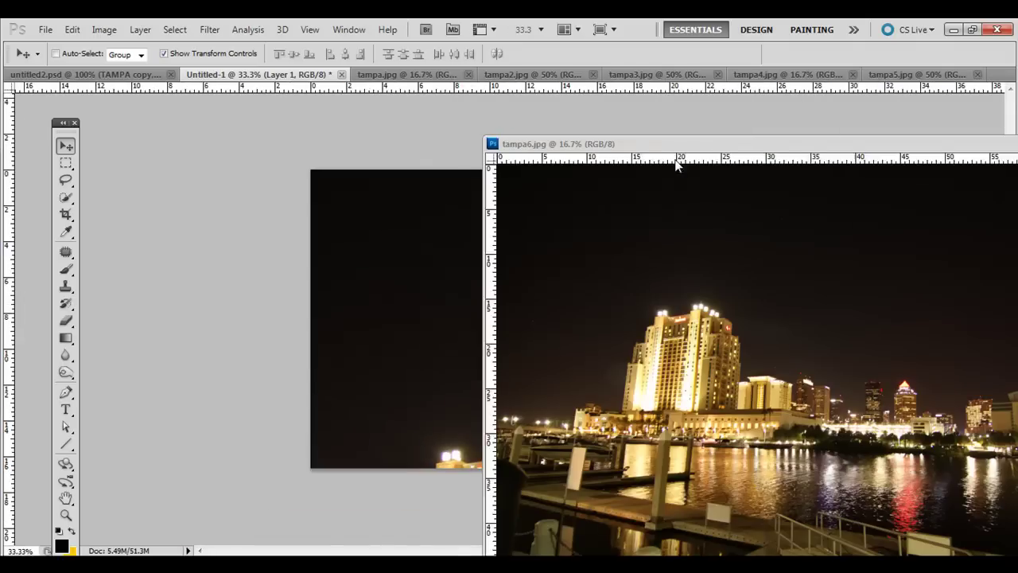
left_click_drag(672, 144, 446, 215)
left_click(908, 215)
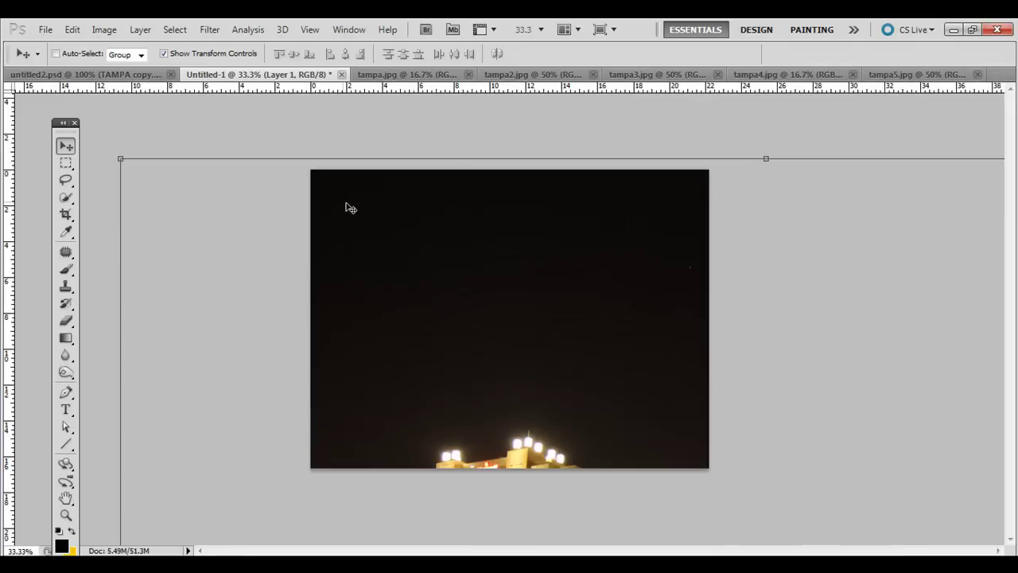
Scale the night photo to 32.5% and place it in the canvas's lower-right corner
left_click_drag(117, 160, 498, 329)
left_click_drag(615, 480, 415, 291)
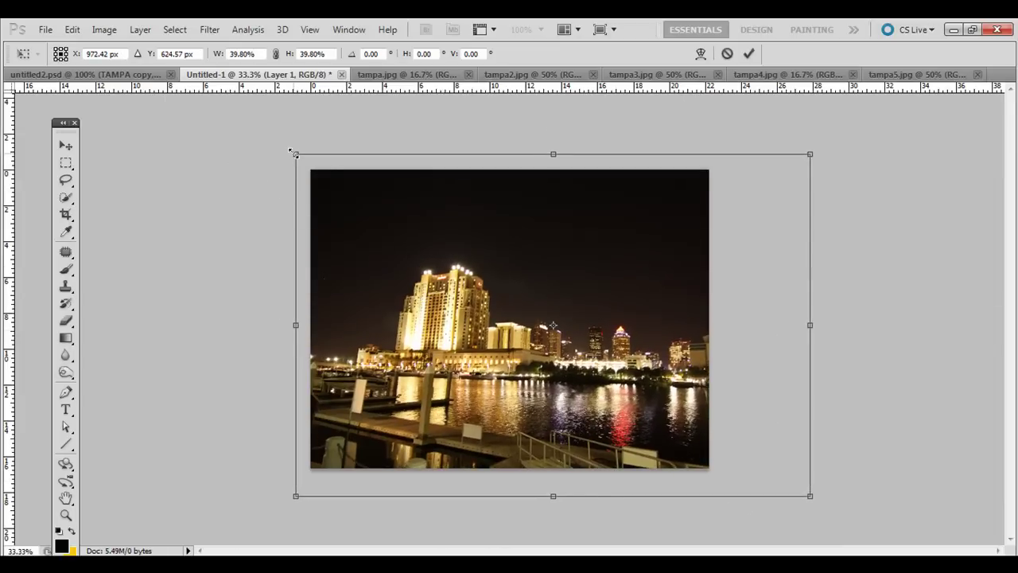
left_click_drag(294, 155, 524, 372)
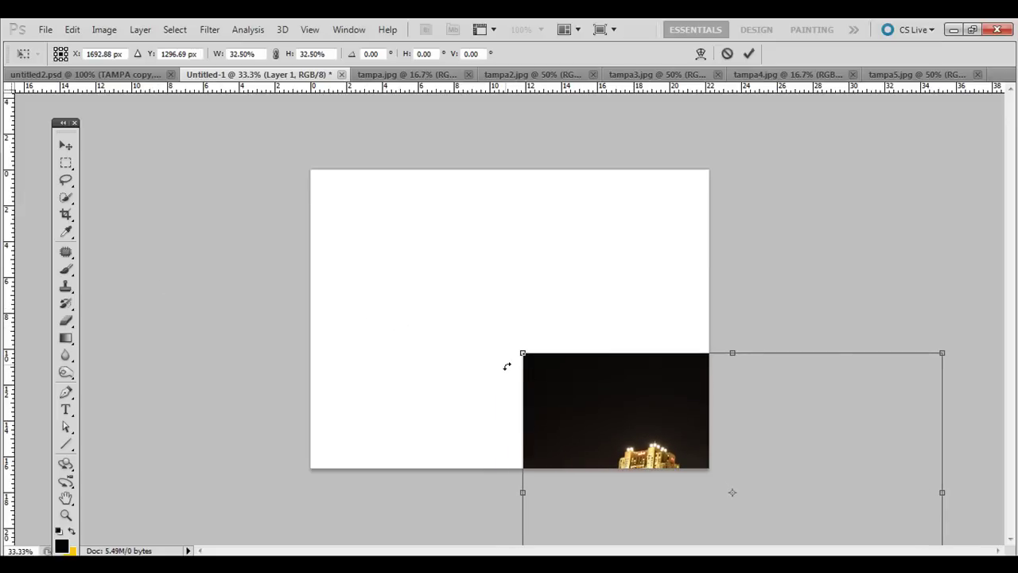
key("Return")
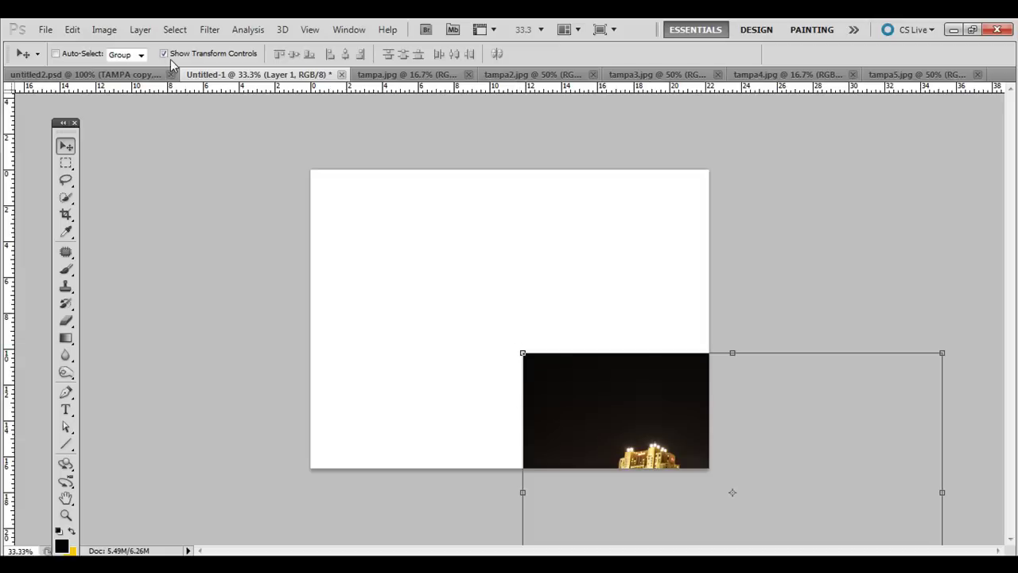
left_click_drag(684, 377, 656, 429)
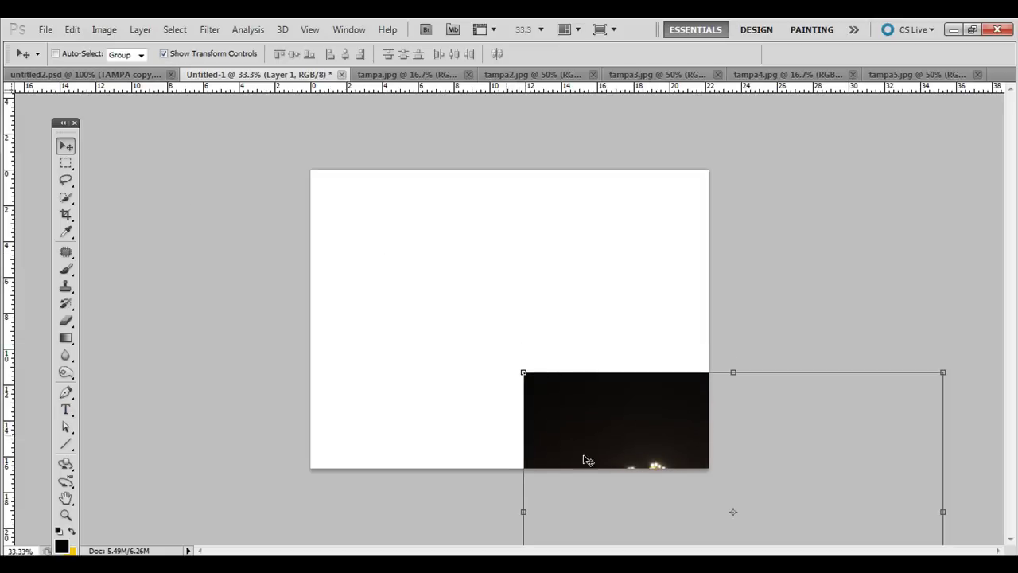
Add a TAMPA text layer on the canvas
left_click_drag(588, 459, 588, 435)
left_click(66, 409)
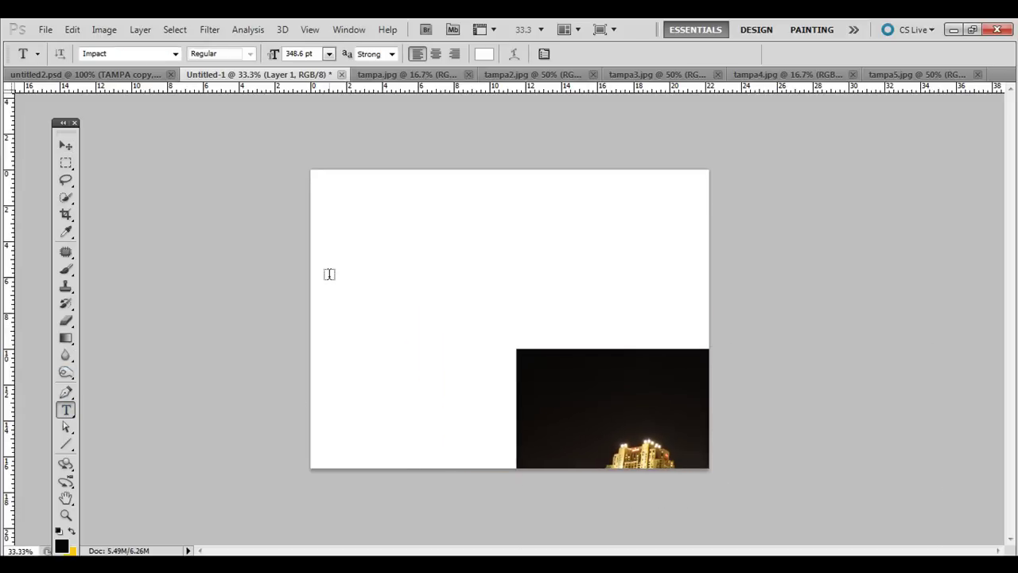
left_click(356, 267)
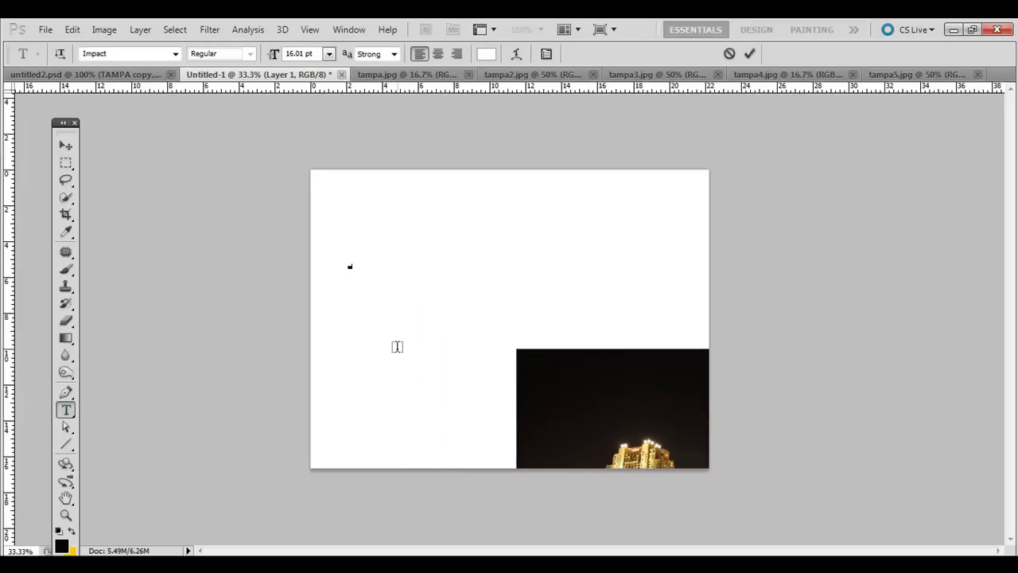
left_click(66, 146)
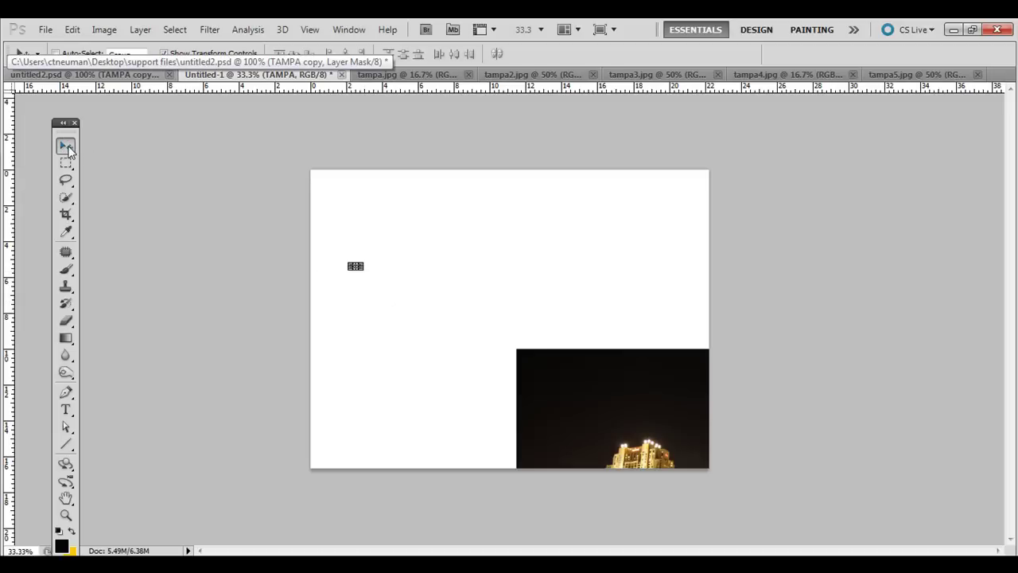
Scale the TAMPA text up to about 685.76 pt across the upper canvas
left_click_drag(364, 271, 602, 431)
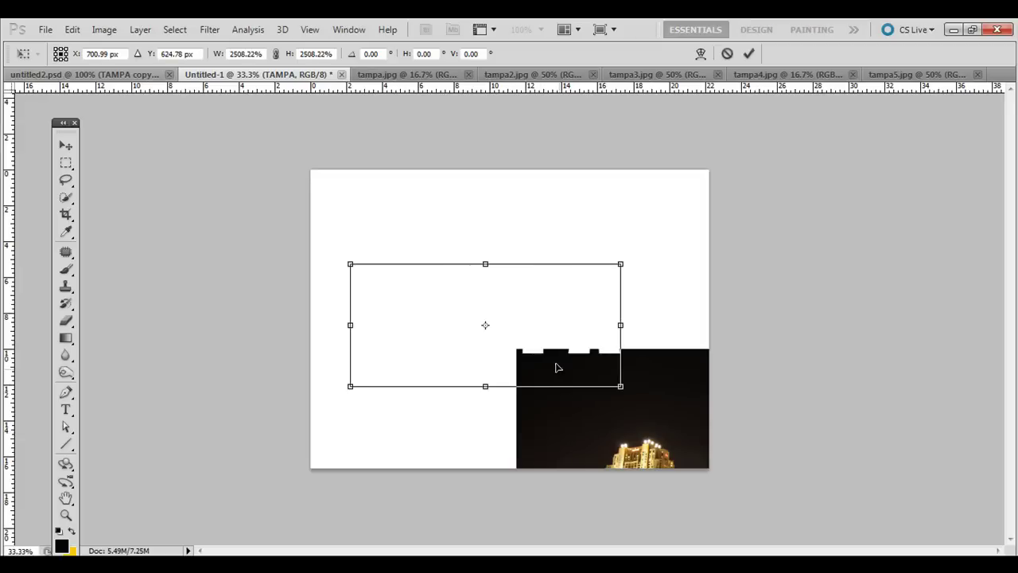
mouse_move(557, 368)
left_mouse_down()
mouse_move(583, 395)
mouse_move(568, 376)
left_mouse_up()
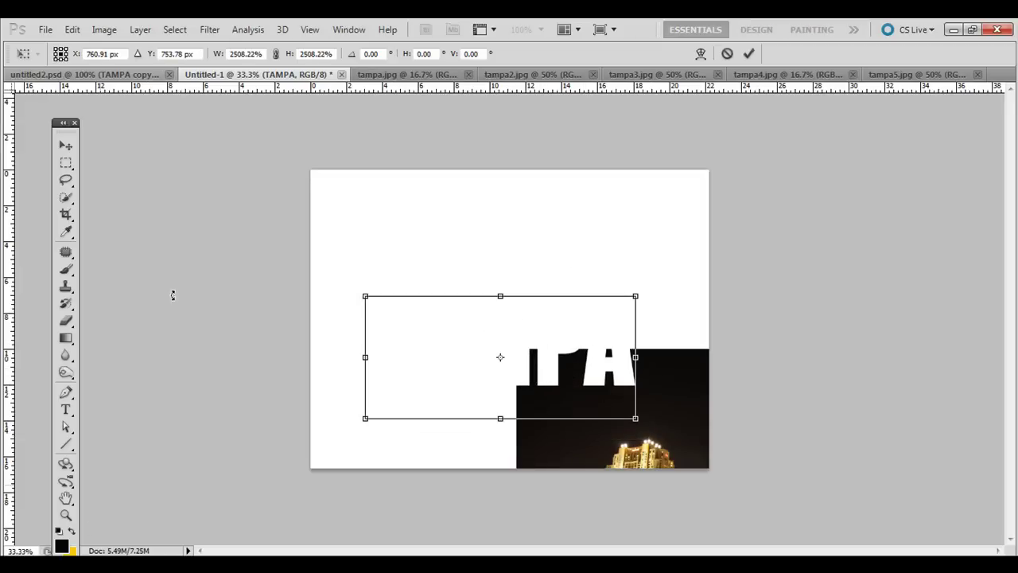
left_click_drag(595, 377, 610, 389)
left_click_drag(375, 303, 328, 281)
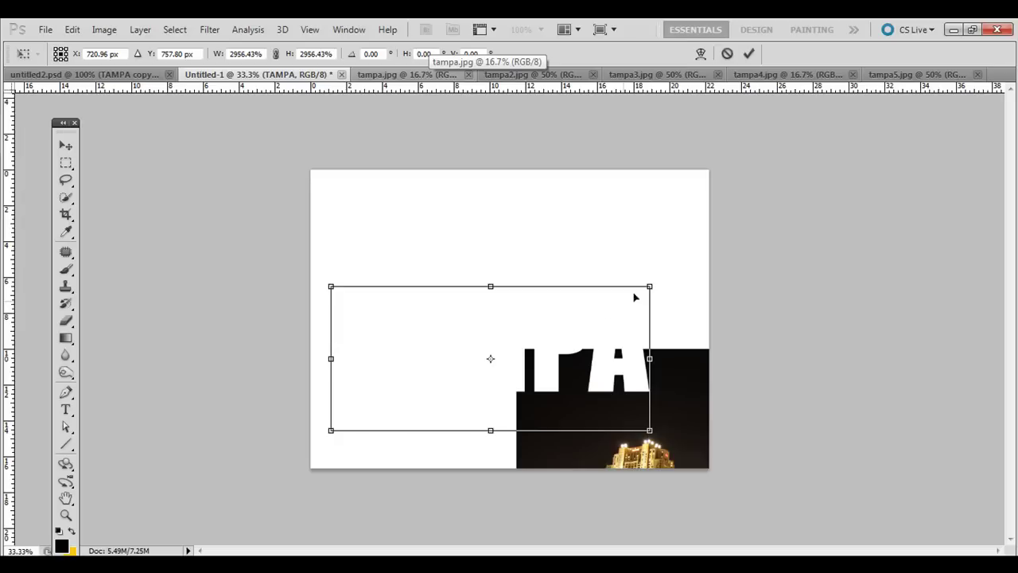
left_click_drag(652, 282, 712, 253)
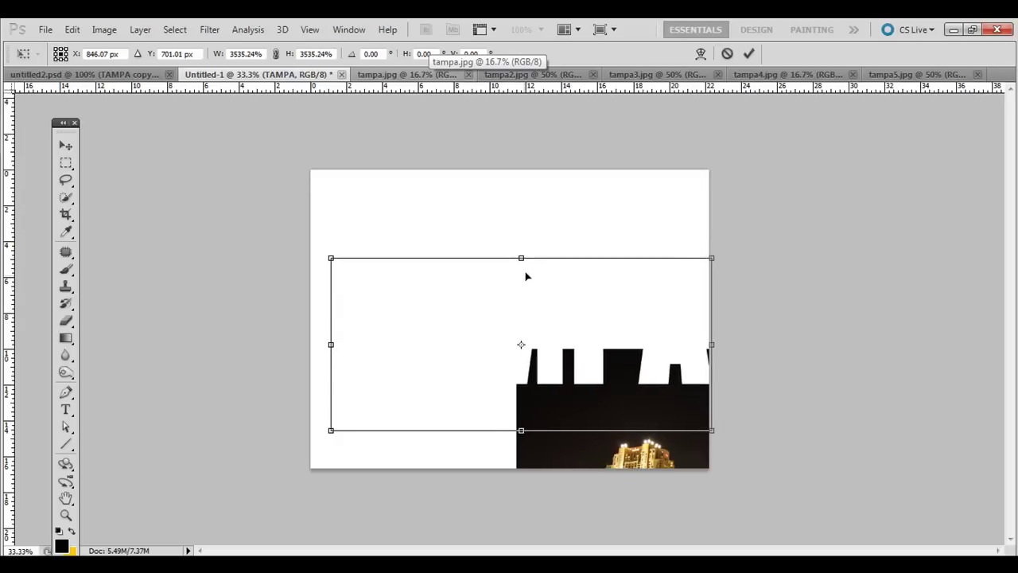
left_click_drag(521, 260, 522, 219)
left_click_drag(598, 303, 579, 297)
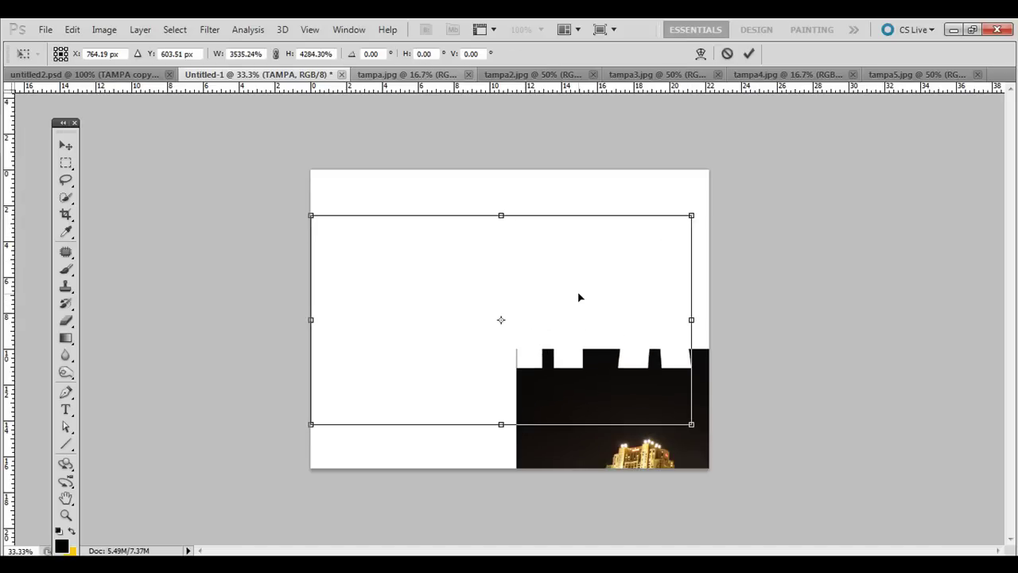
left_click_drag(697, 312, 703, 313)
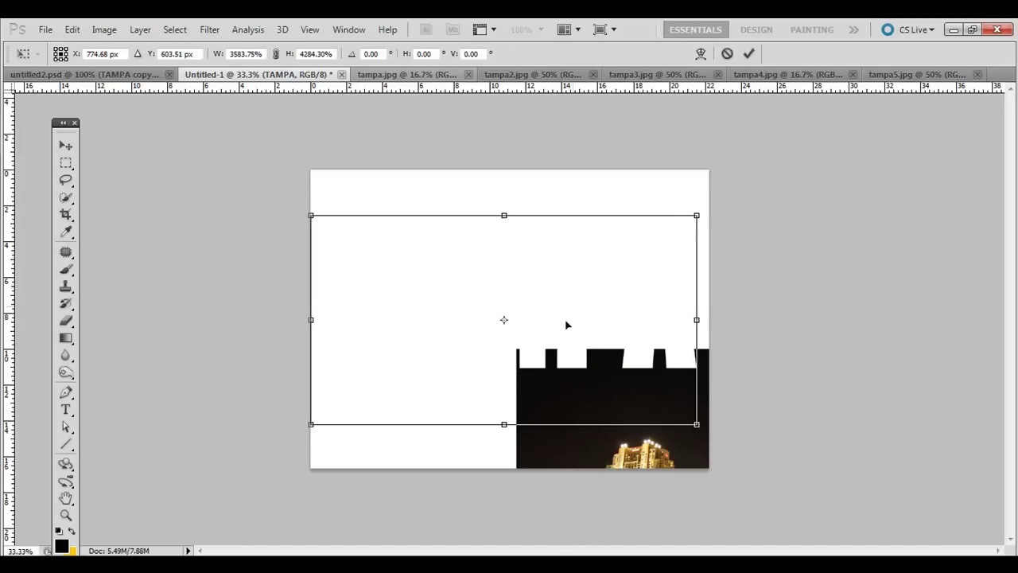
key("Return")
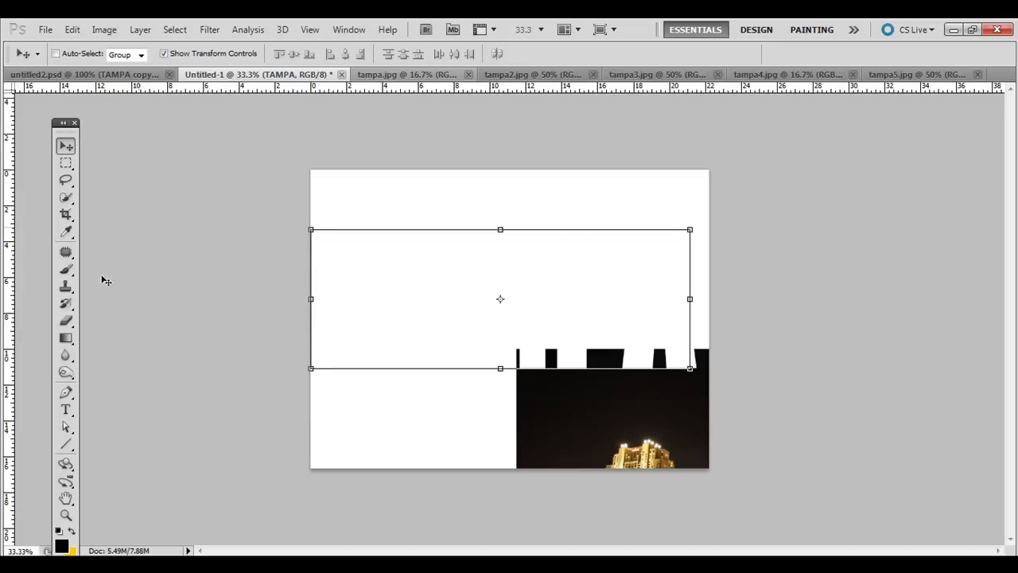
Make the TAMPA text black and nudge it into place
left_click(66, 409)
left_click(489, 316)
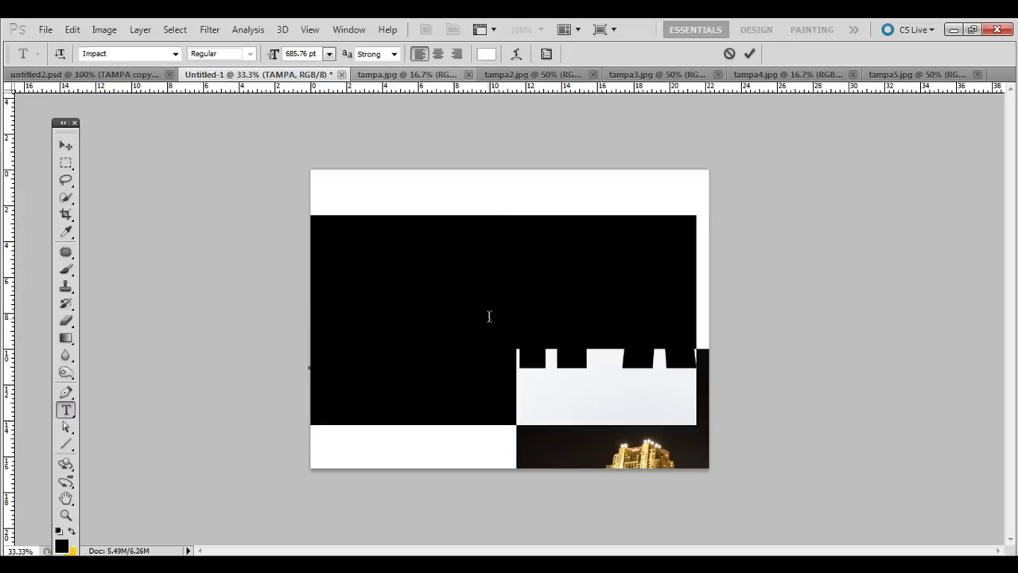
left_click(486, 53)
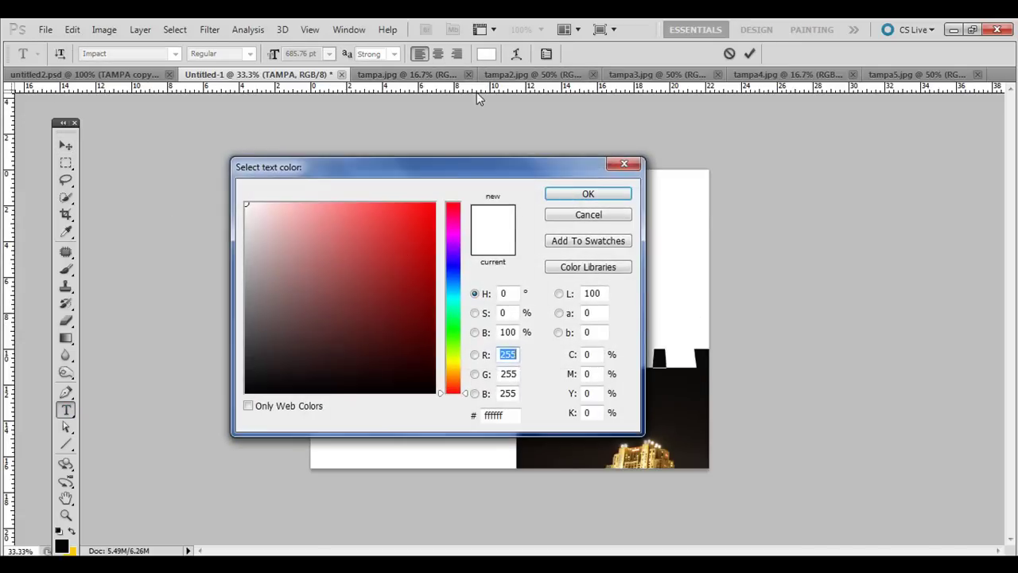
left_click(363, 259)
left_click(247, 392)
left_click(588, 193)
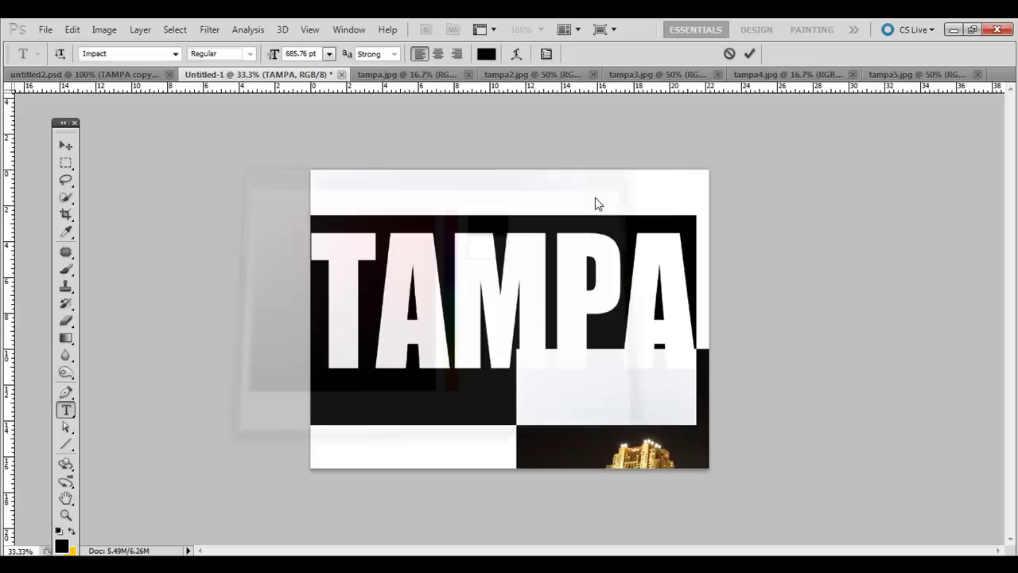
left_click(66, 146)
mouse_move(399, 285)
left_mouse_down()
mouse_move(412, 280)
mouse_move(414, 288)
left_mouse_up()
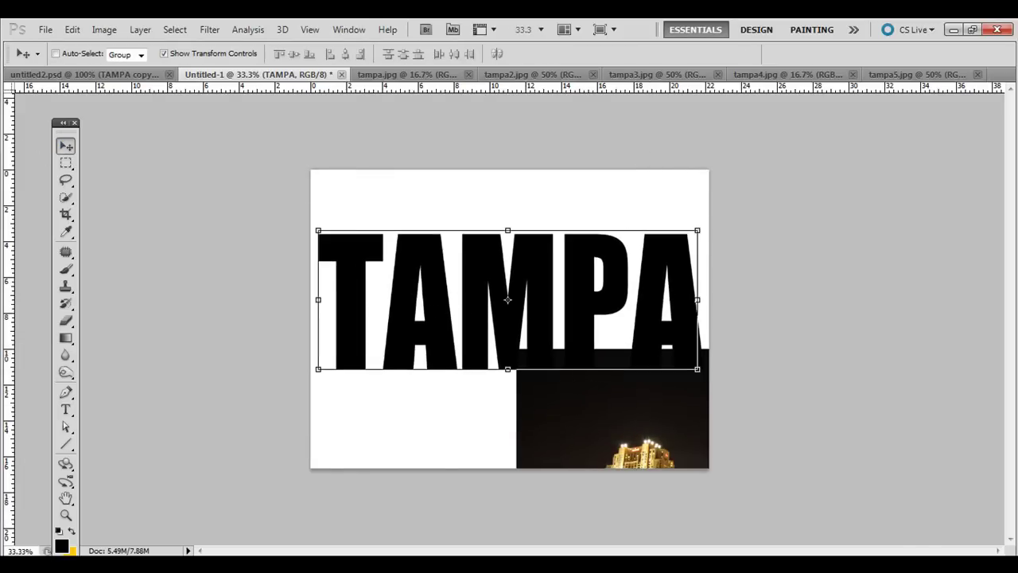
Show the Layers panel and set the city photo layer's opacity to 36%
left_click(350, 30)
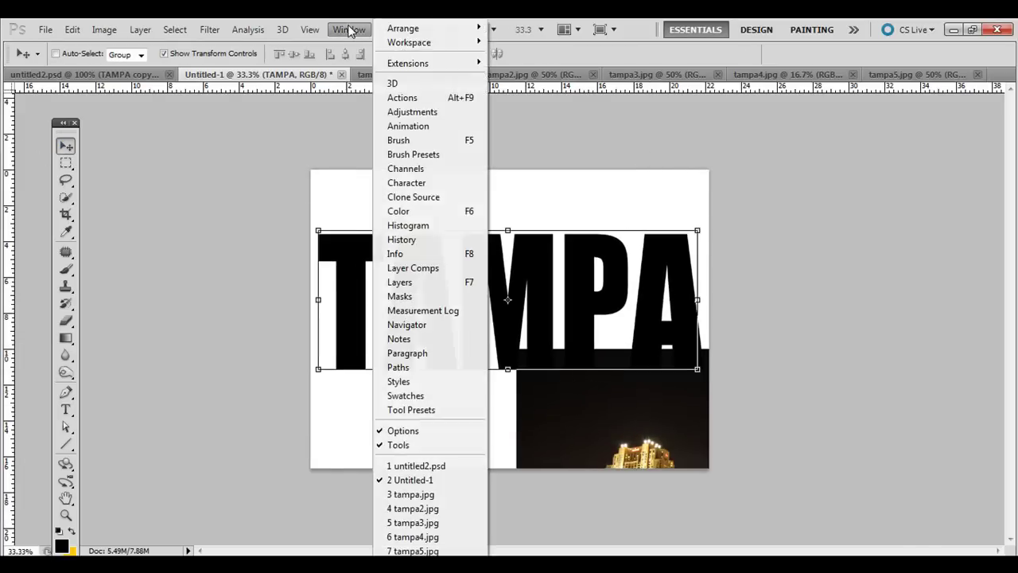
left_click(437, 283)
left_click_drag(844, 158, 821, 156)
left_click(818, 256)
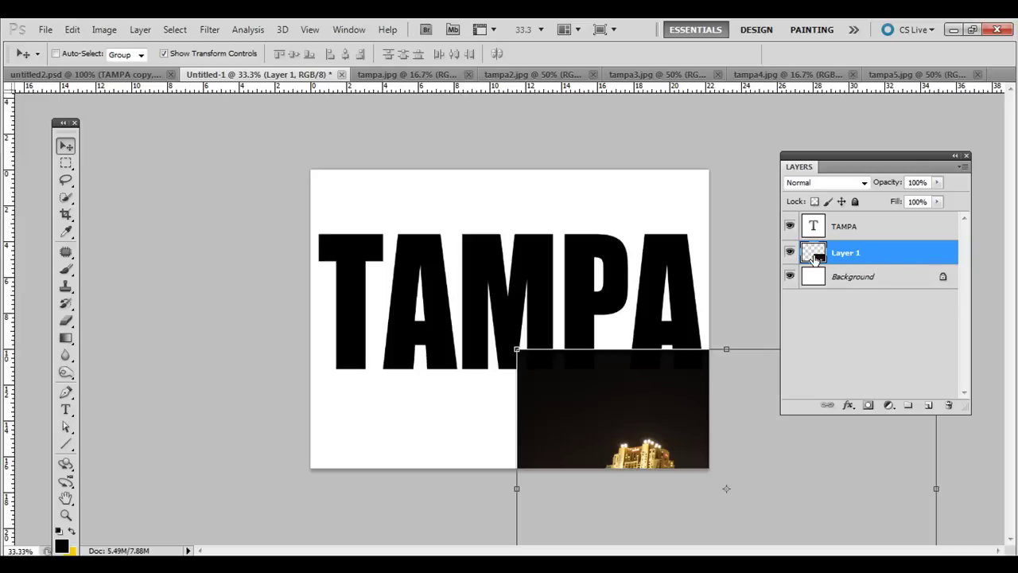
left_click(939, 185)
left_click_drag(937, 197, 889, 197)
Reposition the faded photo and move the TAMPA text down slightly
left_click_drag(654, 393, 580, 233)
key("ctrl+t")
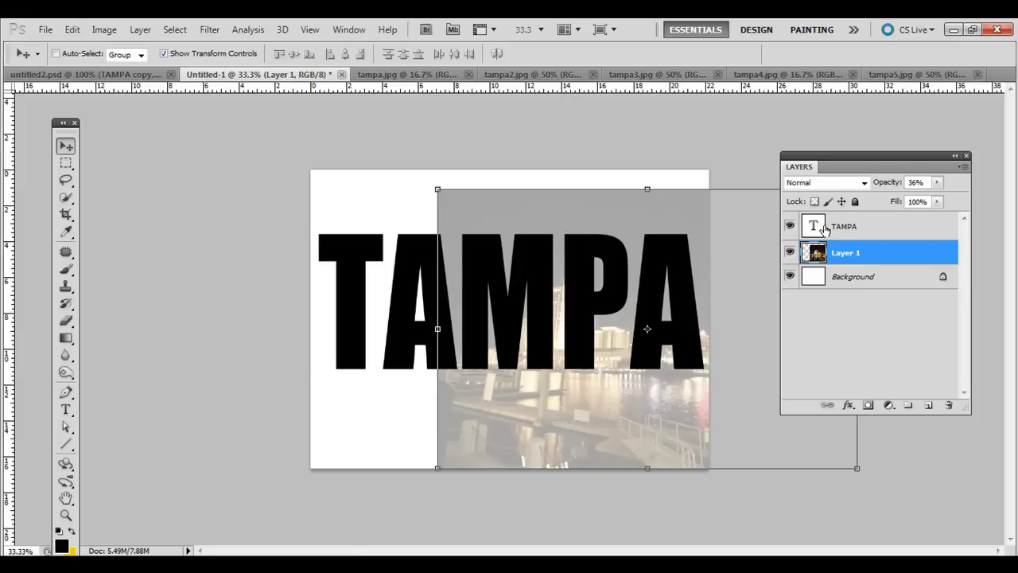
left_click(825, 229)
left_click_drag(698, 232, 654, 277)
key("Return")
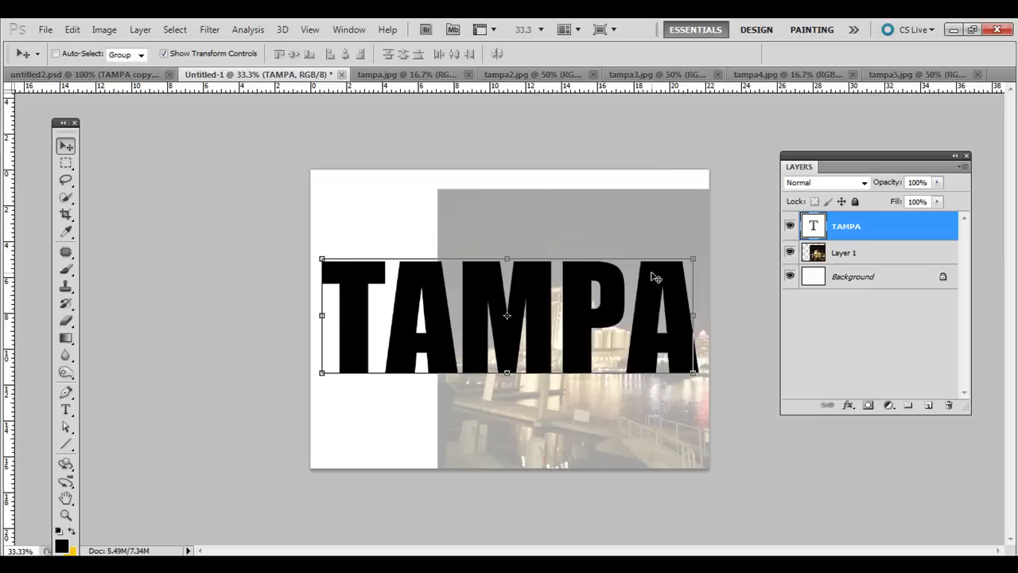
Put the city photo layer above TAMPA, positioned over the letters' right half
left_click(830, 275)
left_click(837, 255)
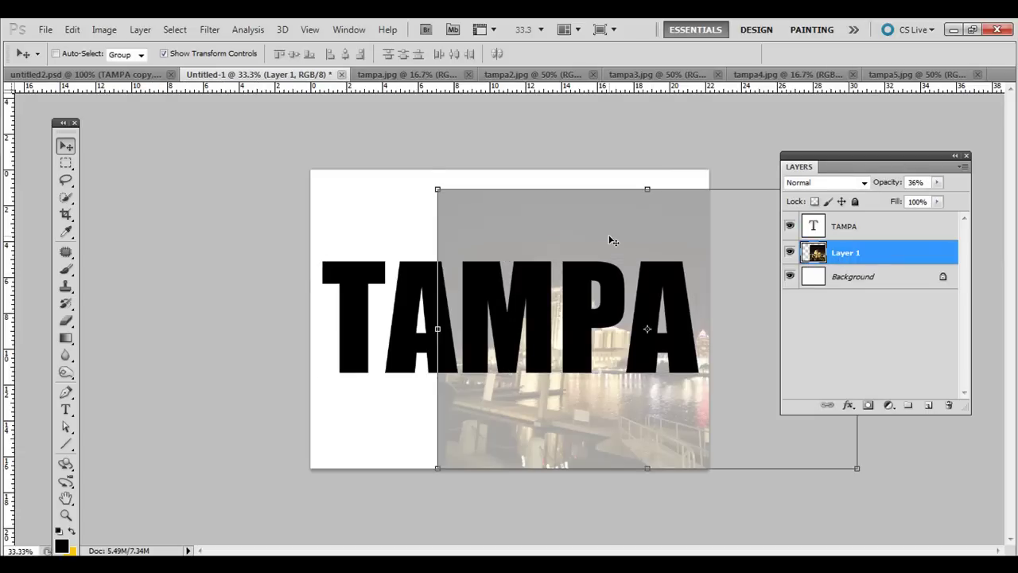
left_click_drag(610, 236, 577, 220)
left_click_drag(841, 253, 849, 222)
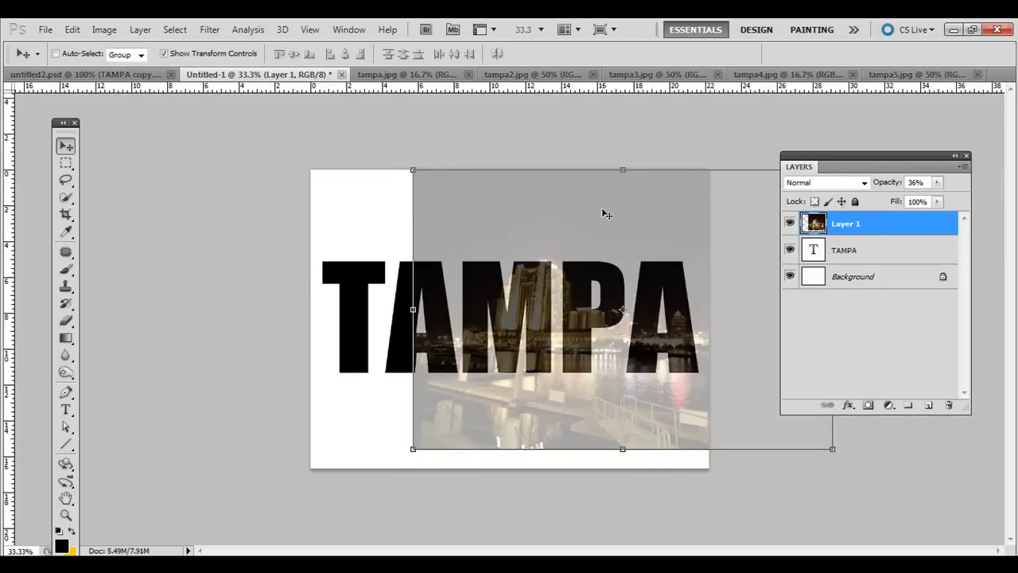
left_click_drag(605, 212, 570, 221)
left_click_drag(414, 196, 534, 221)
left_click_drag(591, 257, 532, 217)
key("Return")
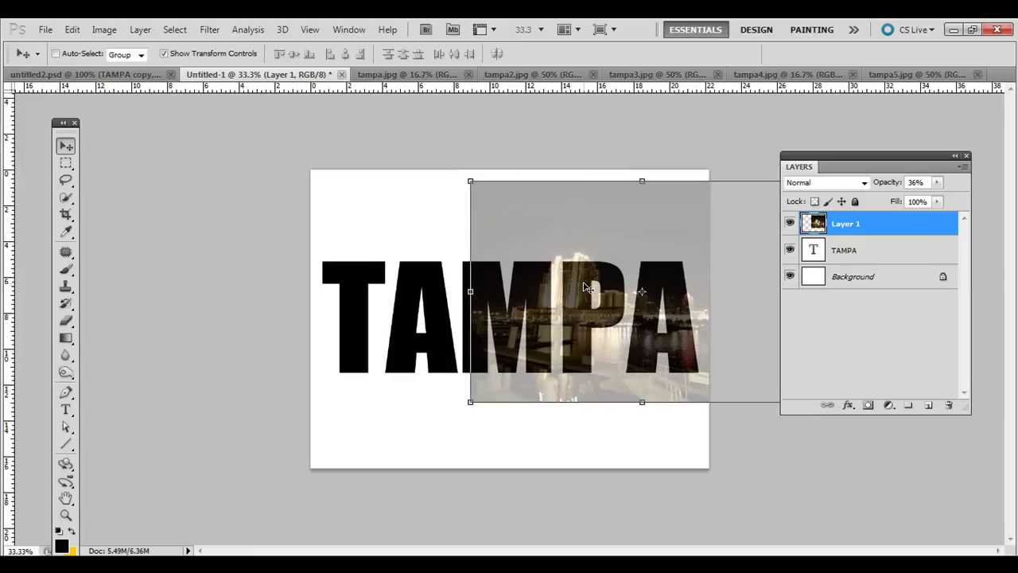
Copy the tampa5 street light-trail photo into the TAMPA document
left_click(904, 75)
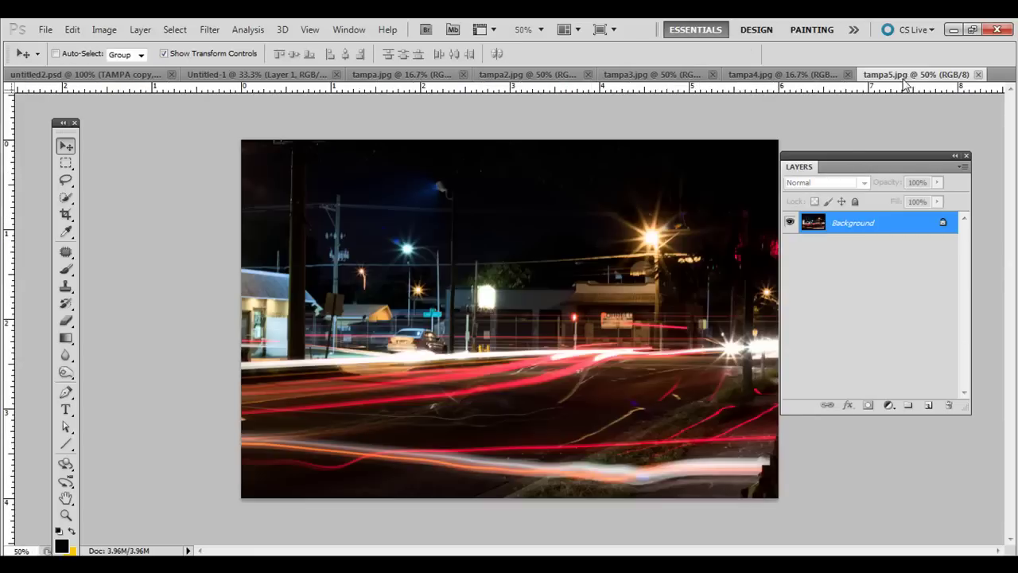
left_click_drag(904, 76, 747, 172)
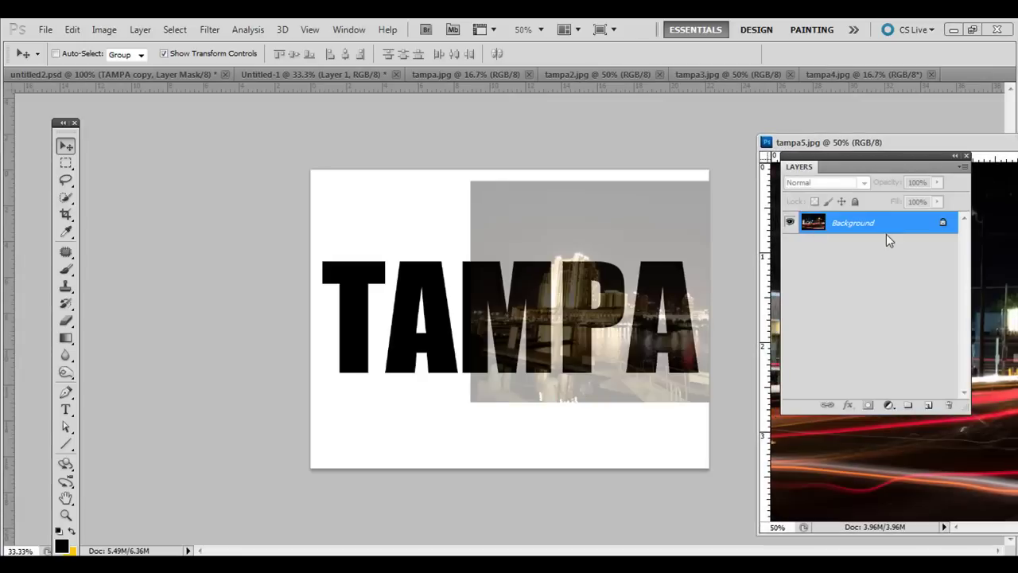
left_click_drag(985, 269, 609, 304)
left_click_drag(398, 285, 522, 285)
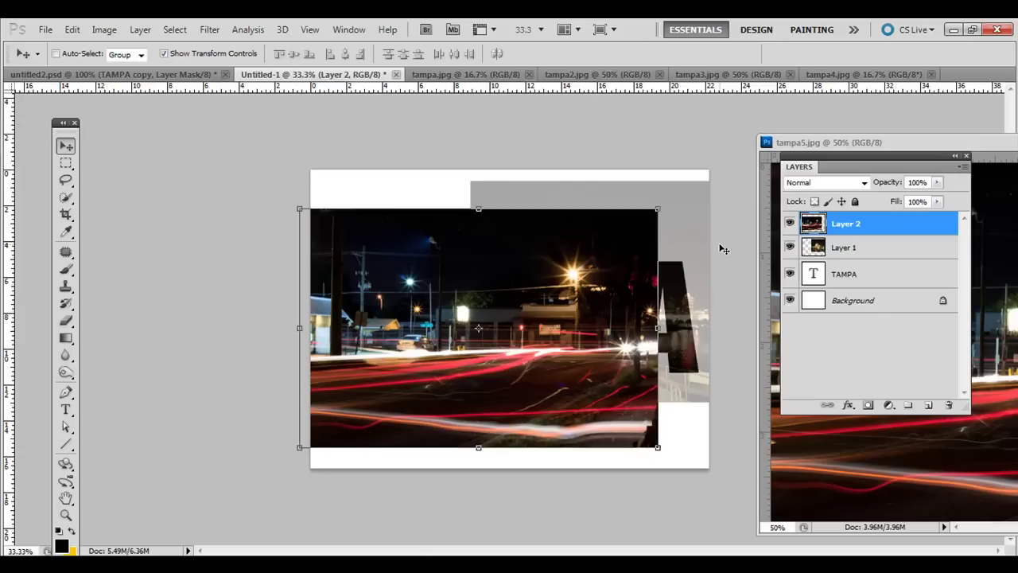
Set the street photo to 42% opacity, scale it to 73.82%, and place it over TAMPA's left letters
left_click(937, 183)
left_click_drag(923, 199, 893, 199)
left_click_drag(528, 367, 550, 357)
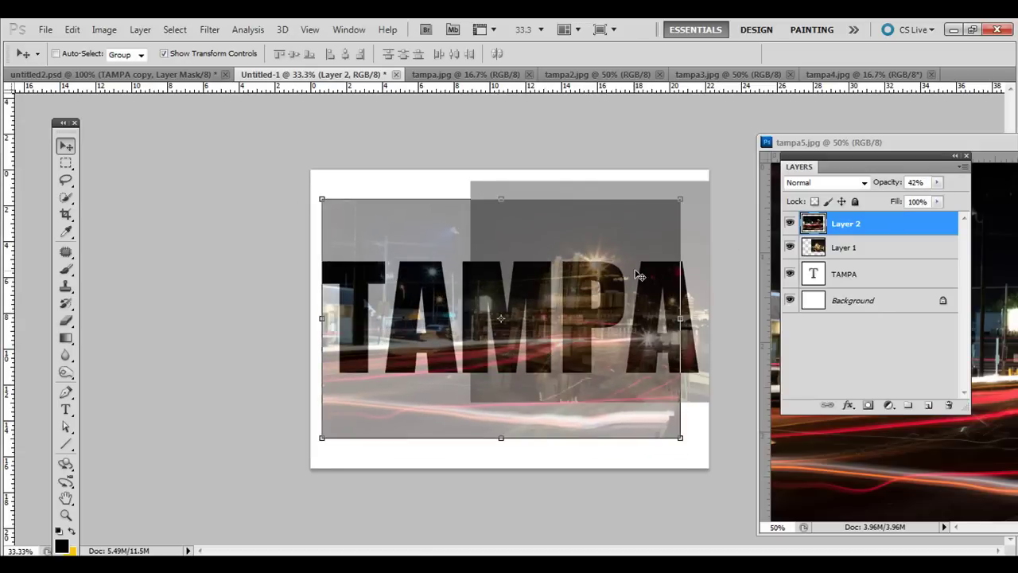
left_click_drag(677, 202, 585, 262)
left_click_drag(531, 357, 513, 344)
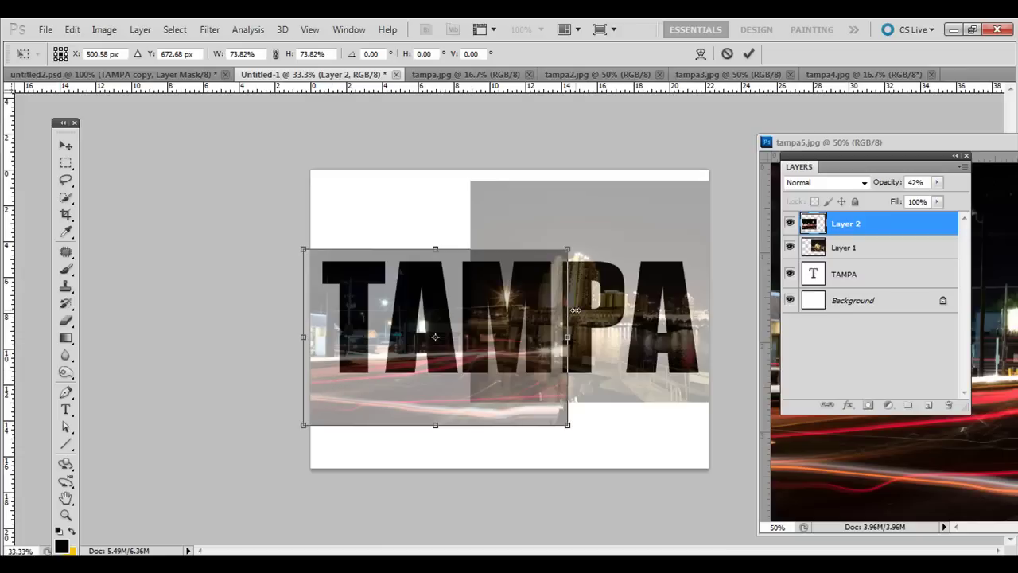
key("Return")
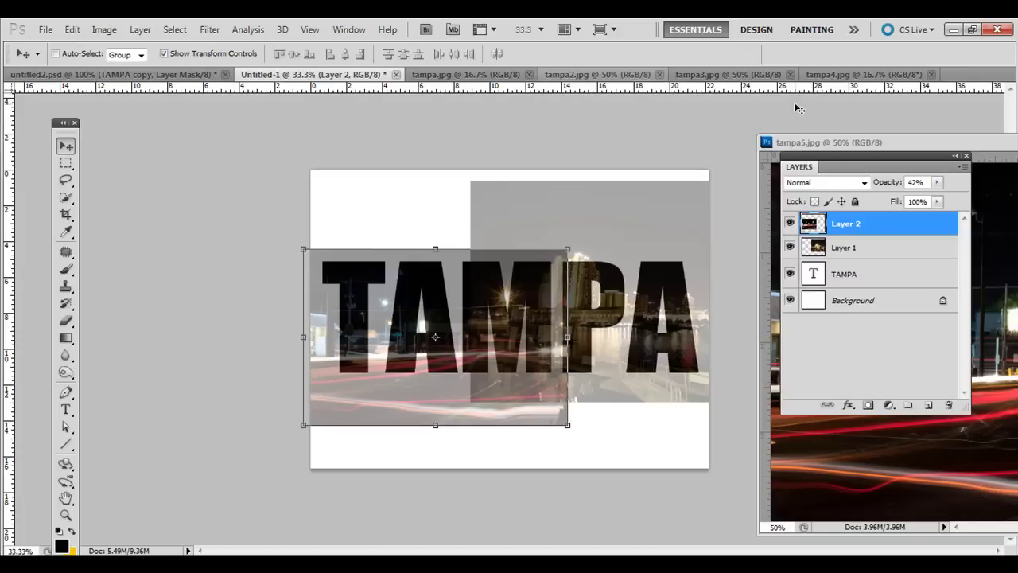
Copy the tampa4 sunset waterfront photo into the composition, then close the tampa4 and tampa5 windows
left_click(863, 74)
left_click_drag(863, 74, 589, 191)
left_click_drag(722, 378, 445, 318)
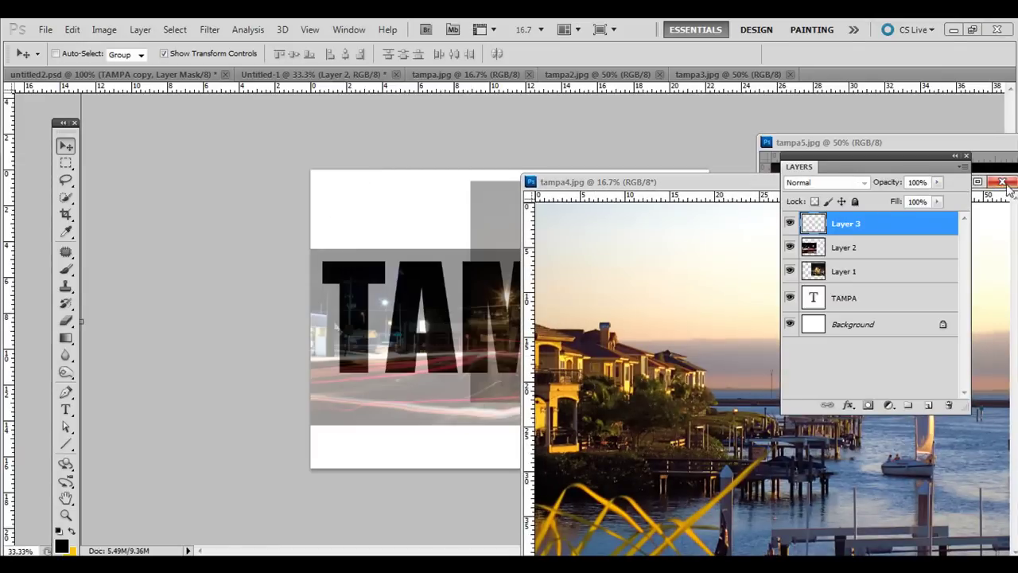
left_click(1002, 182)
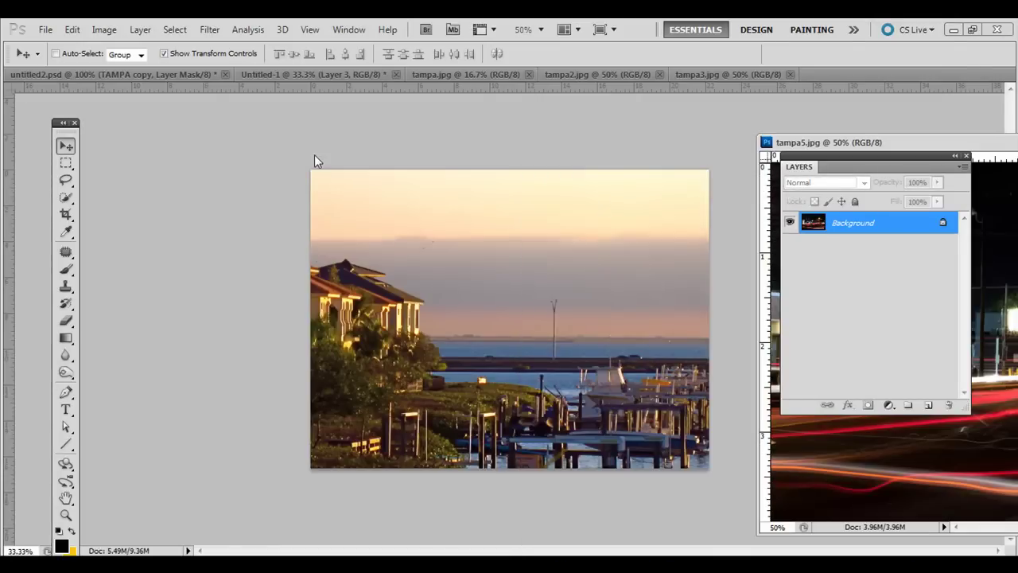
key("ctrl+minus")
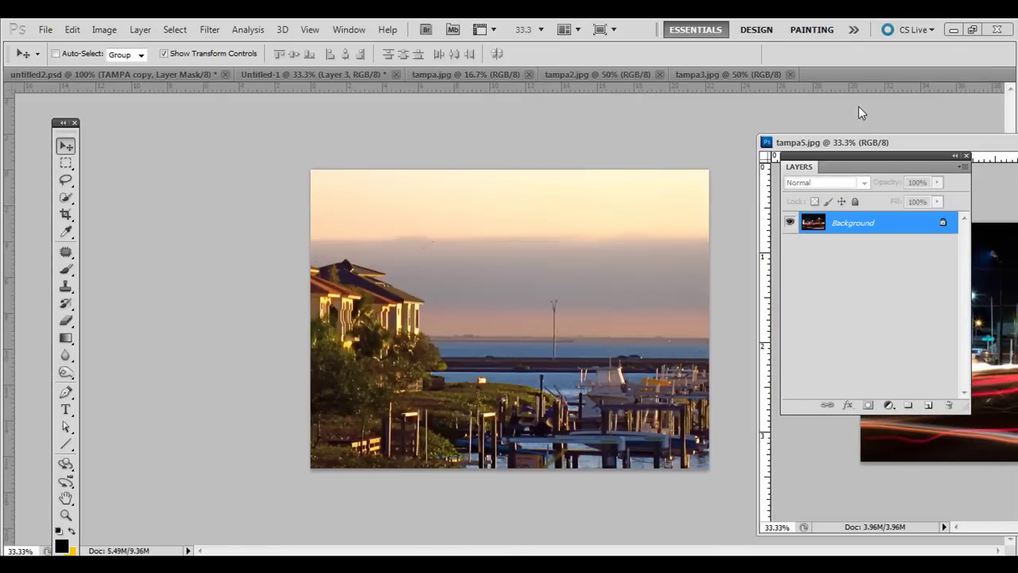
left_click_drag(867, 151, 444, 112)
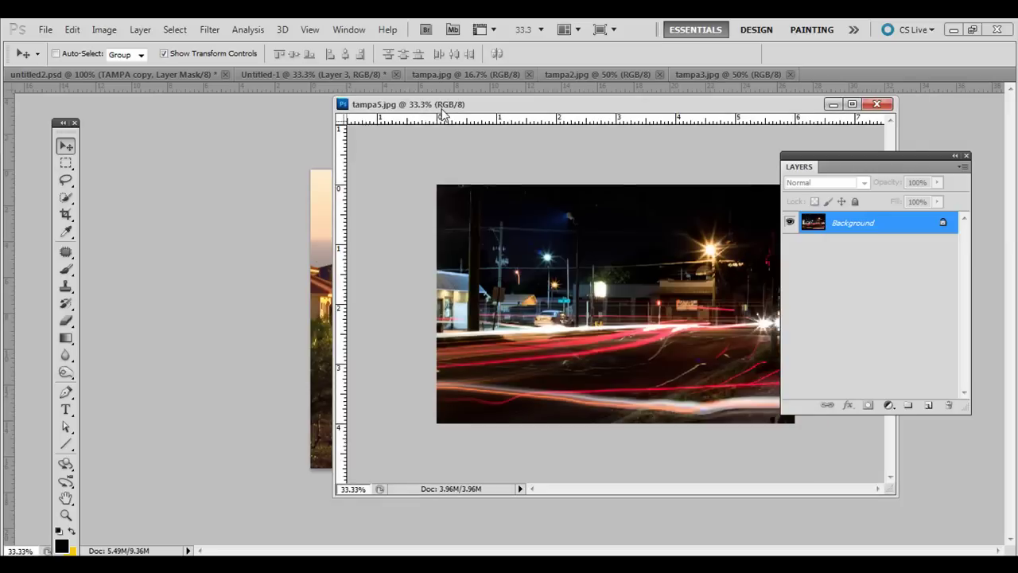
left_click(879, 105)
key("ctrl+minus")
key("ctrl+minus")
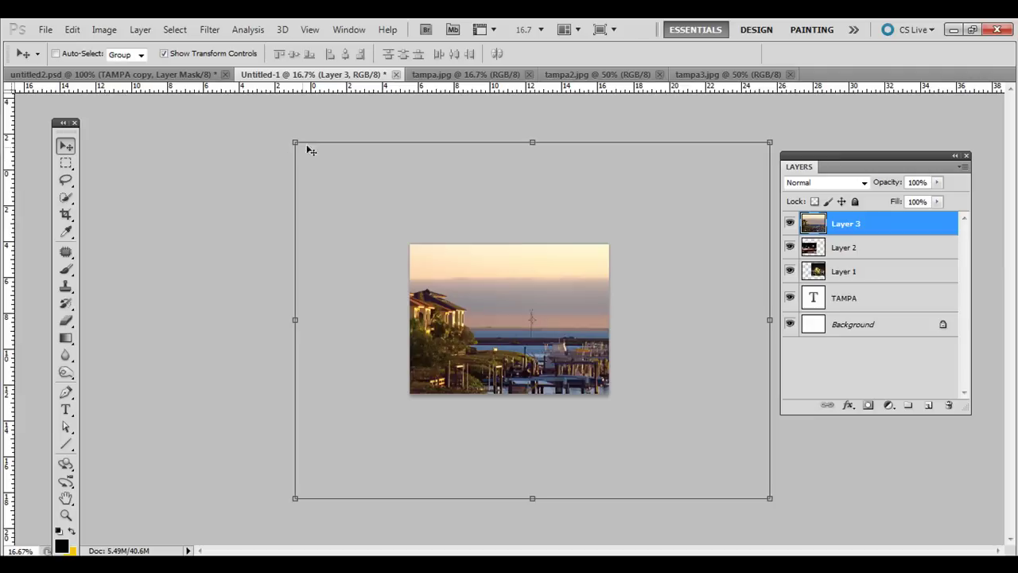
Scale the waterfront photo to 23.75% at 39% opacity over TAMPA's upper-left letters
left_click_drag(291, 144, 501, 296)
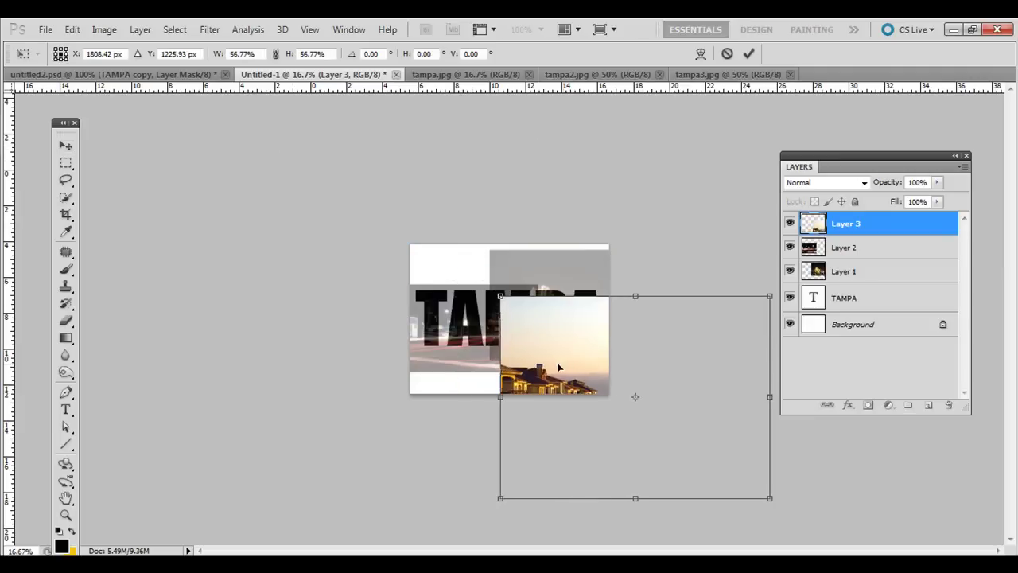
left_click_drag(557, 362, 483, 322)
left_click_drag(427, 251, 462, 276)
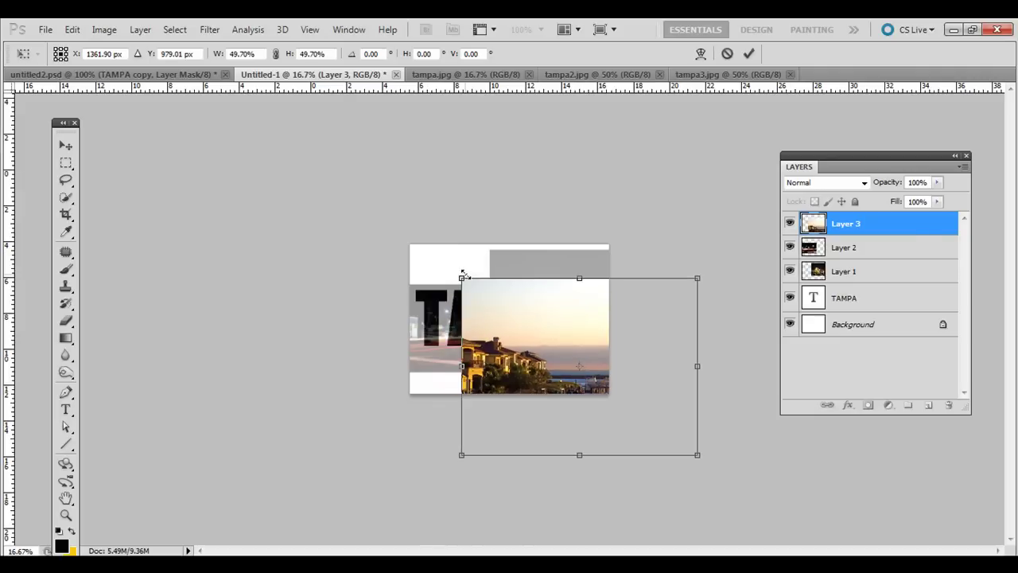
left_click(937, 182)
left_click_drag(939, 195, 895, 203)
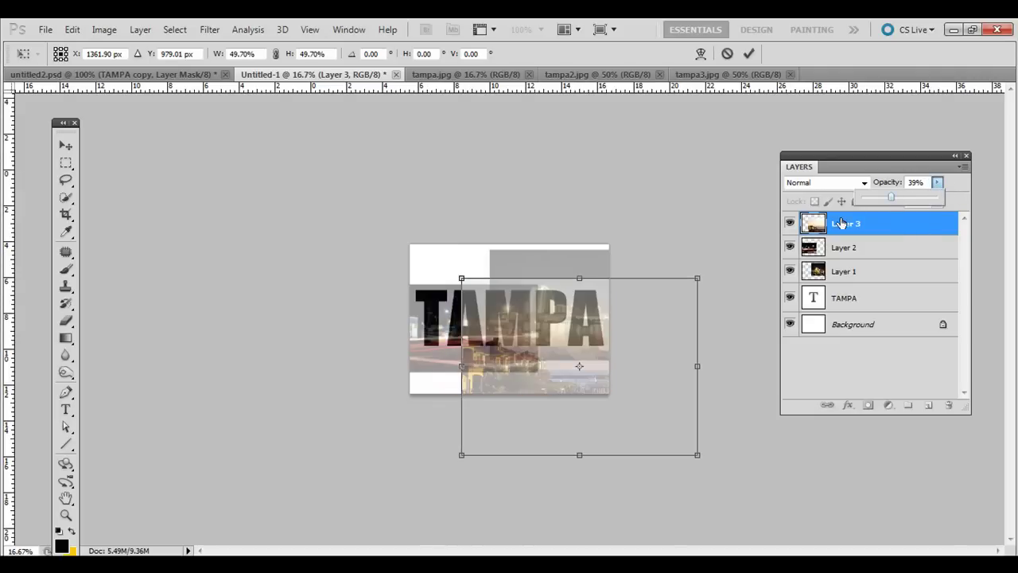
left_click_drag(503, 326, 443, 274)
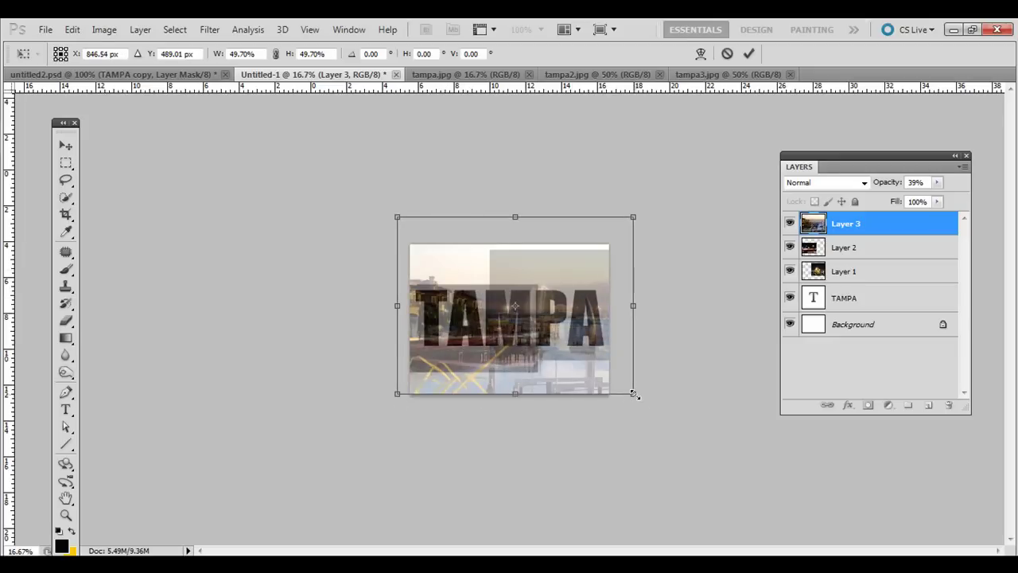
left_click_drag(634, 394, 520, 307)
left_click_drag(484, 268, 499, 309)
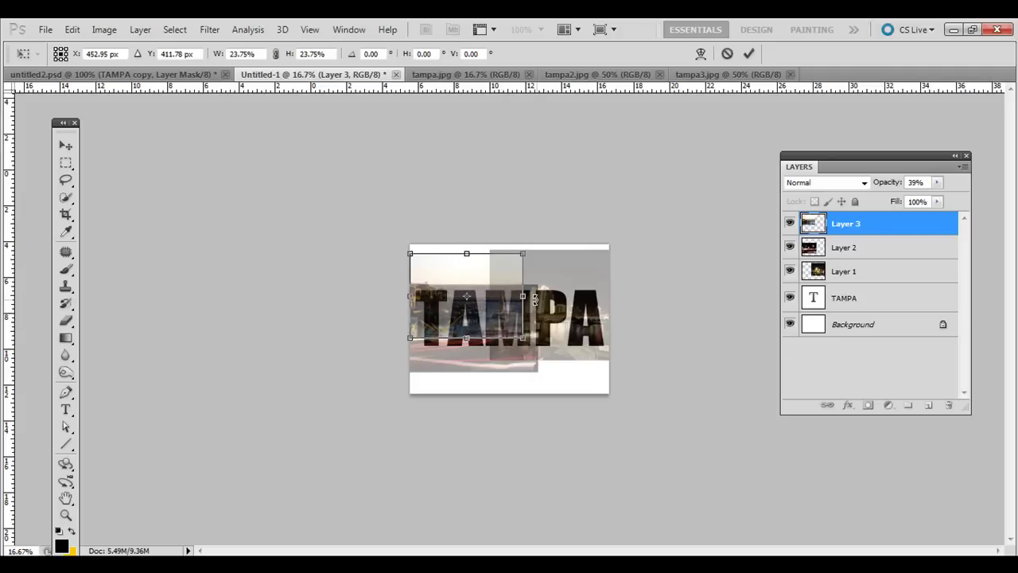
key("ctrl+z")
key("ctrl+z")
key("ctrl+z")
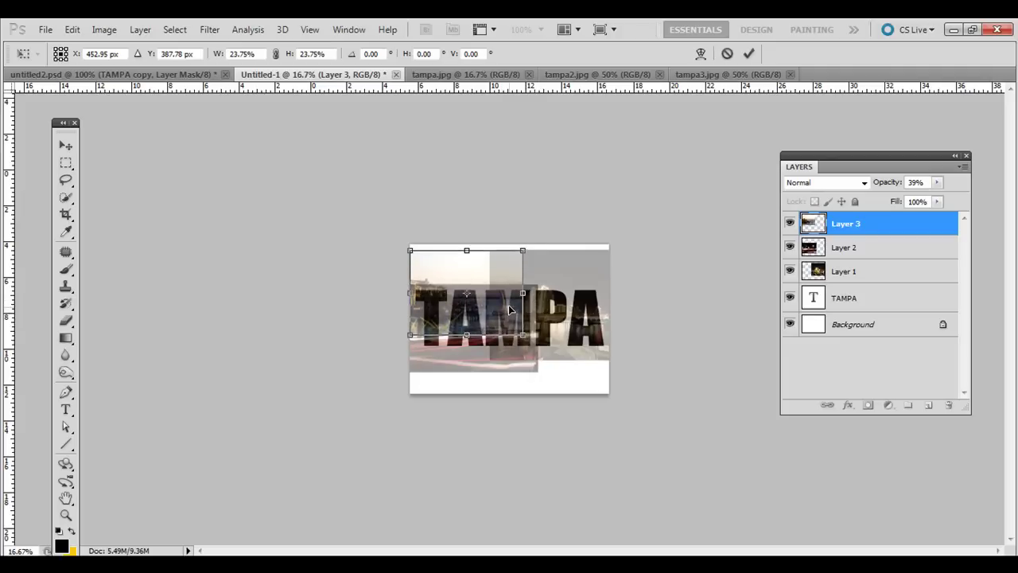
key("Return")
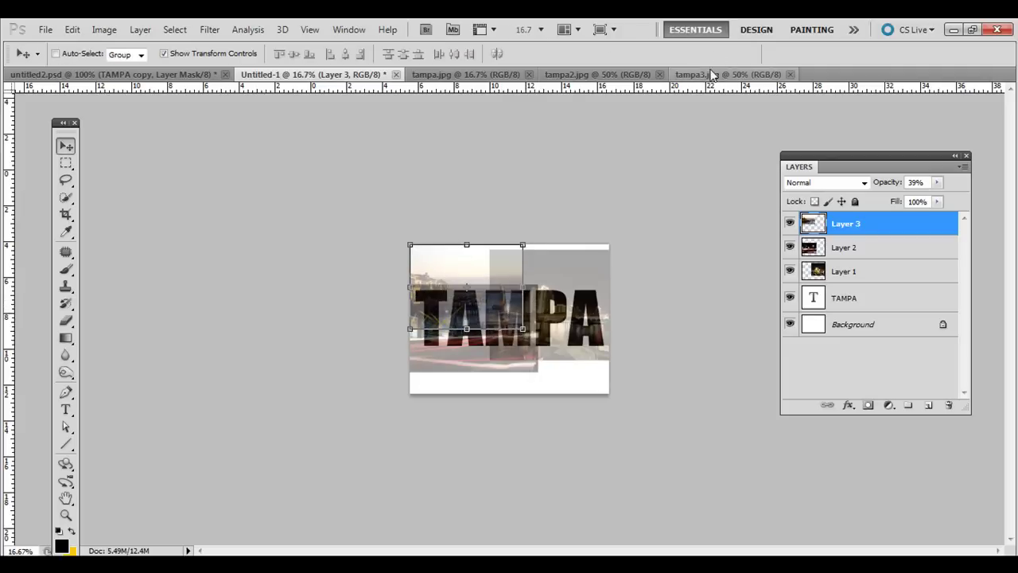
Copy the tampa3 bridge-cable photo into the composition and close tampa3
left_click(711, 75)
left_click_drag(712, 75, 633, 217)
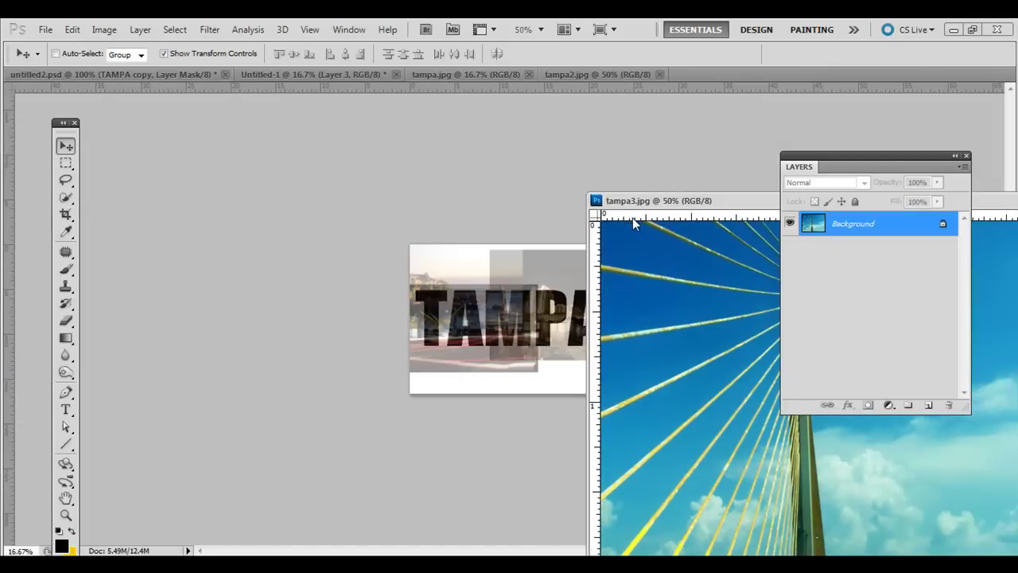
left_click_drag(748, 338, 546, 295)
left_click_drag(1008, 202, 663, 167)
left_click(738, 171)
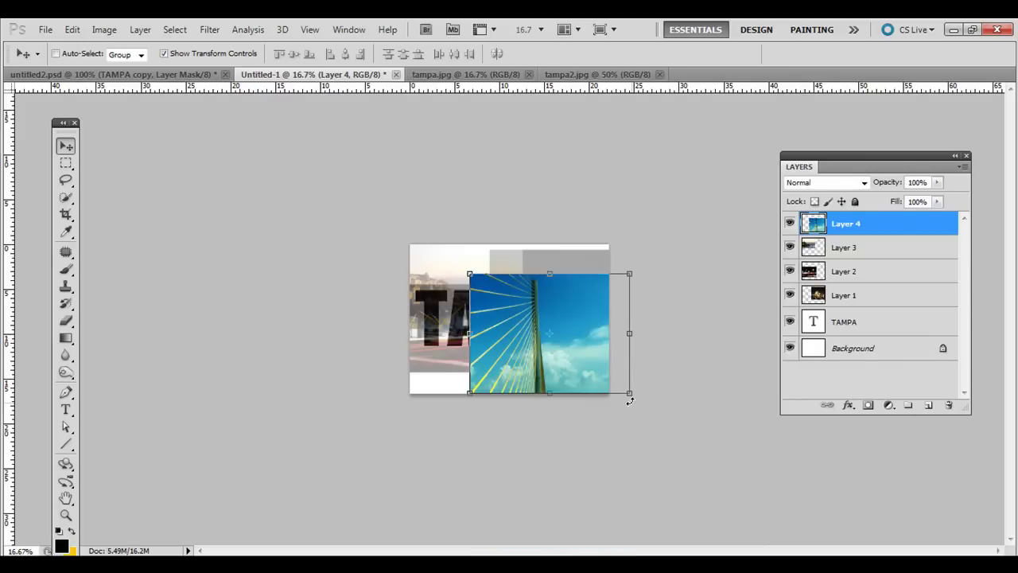
Rotate the bridge photo about -88°, scale it to 82.32% at 50% opacity over TAMPA's middle
left_click_drag(629, 401, 532, 363)
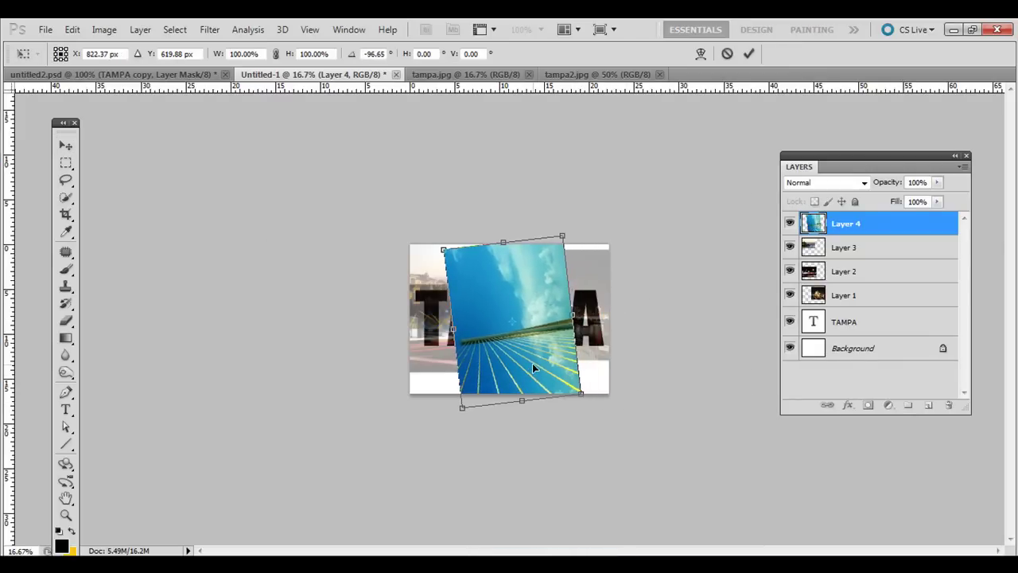
left_click(938, 183)
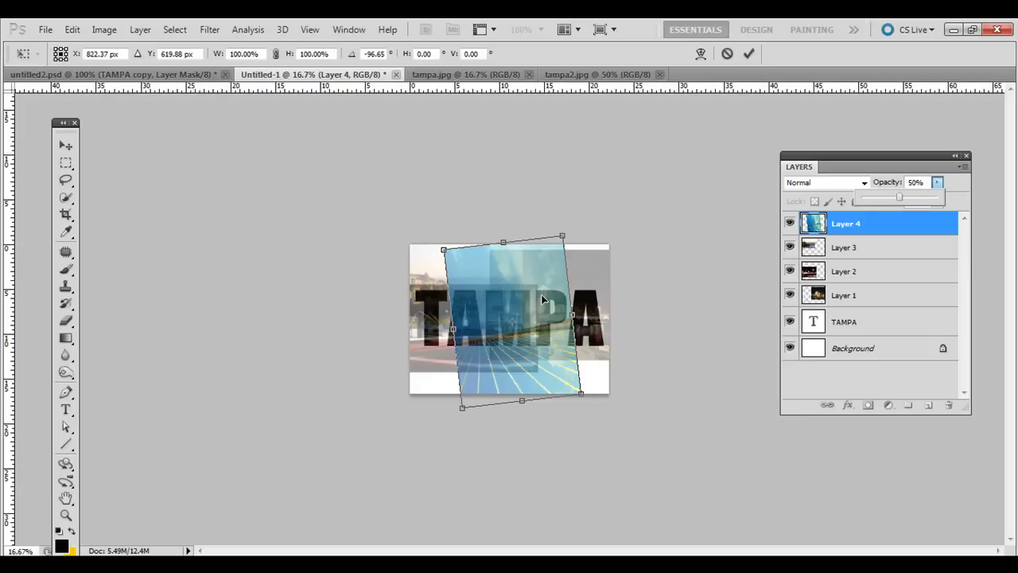
left_click_drag(542, 299, 532, 293)
left_click_drag(579, 400, 567, 414)
left_click_drag(539, 368, 544, 364)
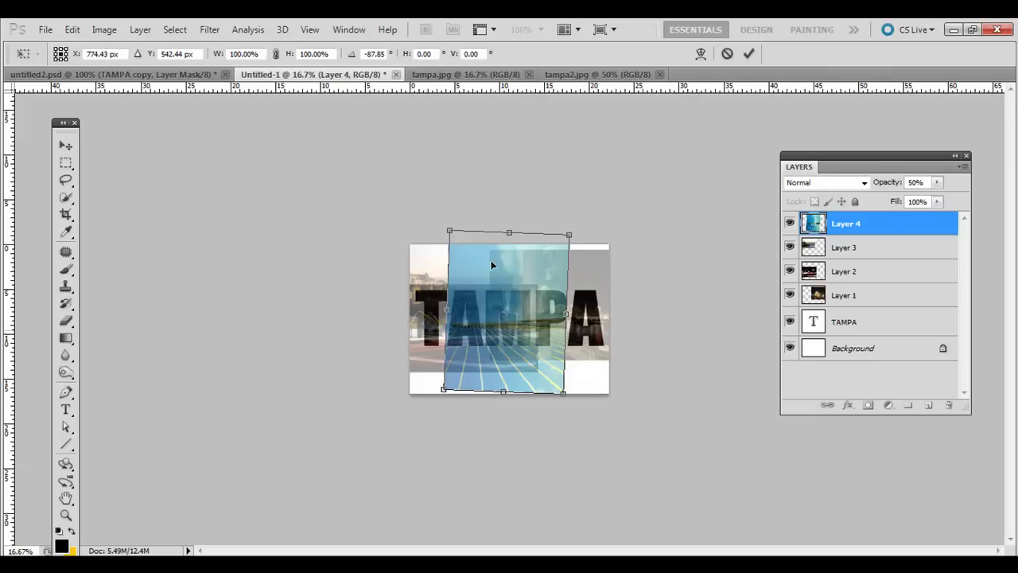
left_click_drag(456, 235, 470, 245)
mouse_move(492, 294)
left_mouse_down()
mouse_move(481, 293)
mouse_move(495, 298)
left_mouse_up()
key("Return")
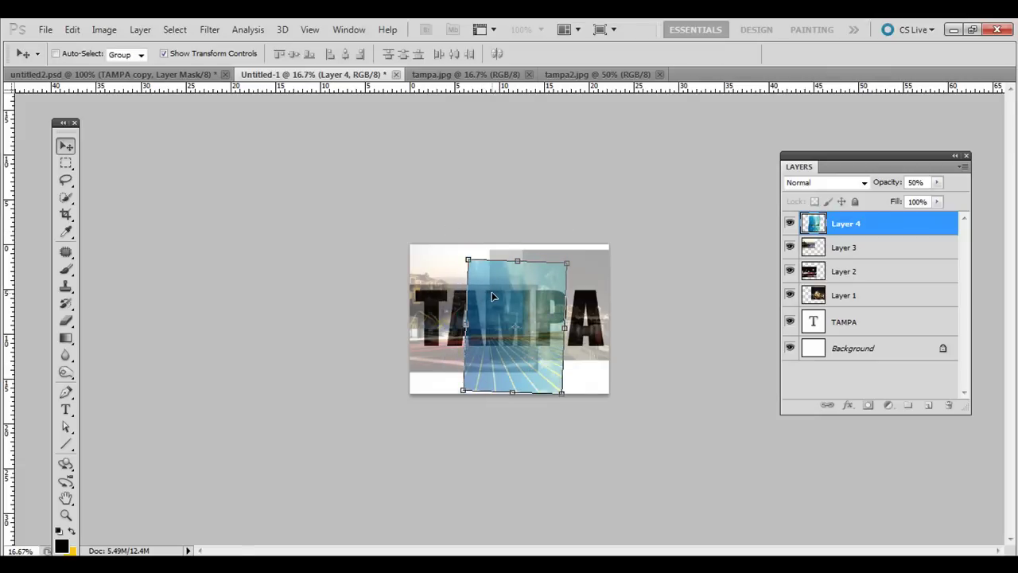
Copy the tree-reflection photo into Untitled-1 and place it at the canvas's right edge
left_click_drag(586, 74, 669, 173)
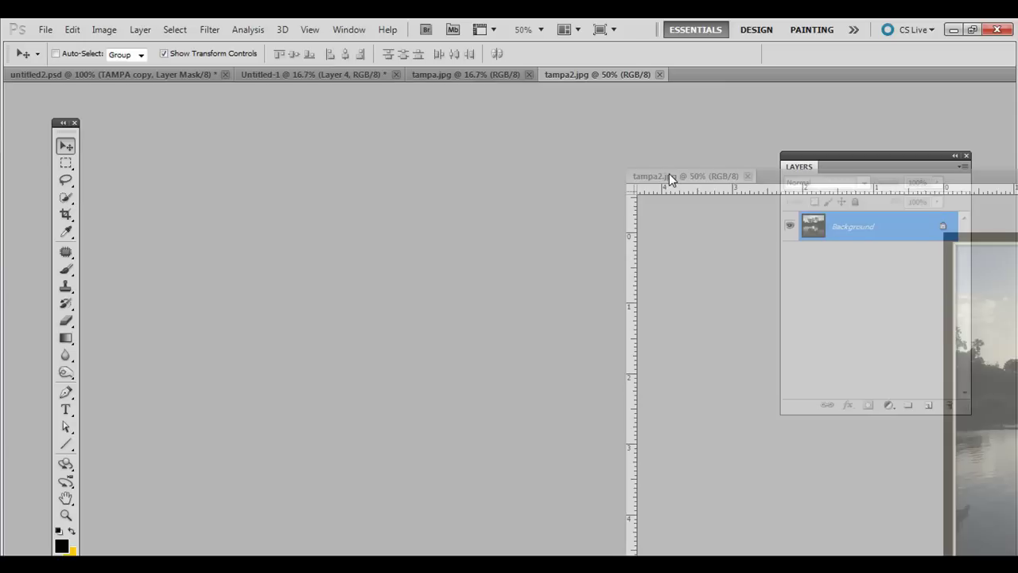
left_click_drag(713, 310, 483, 296)
left_click_drag(592, 325, 622, 310)
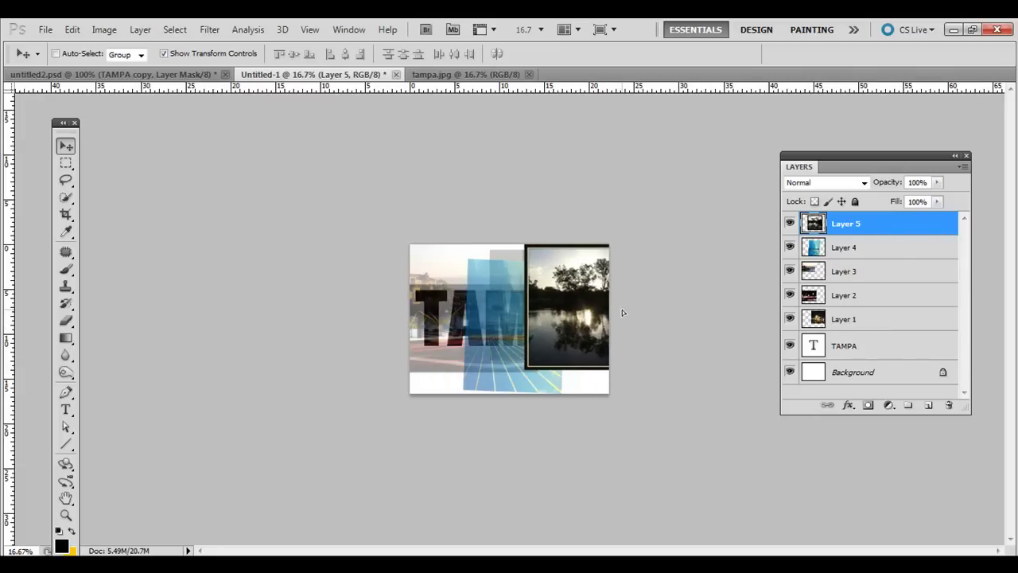
Delete the tree photo's lower-right part with a rectangular selection, then deselect
left_click(66, 164)
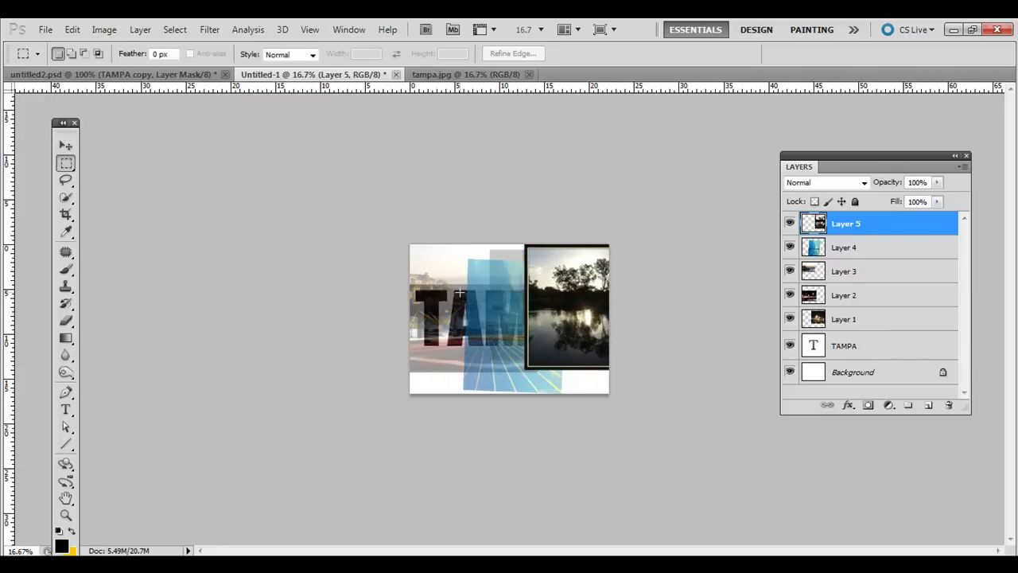
left_click_drag(545, 387, 641, 356)
key("Delete")
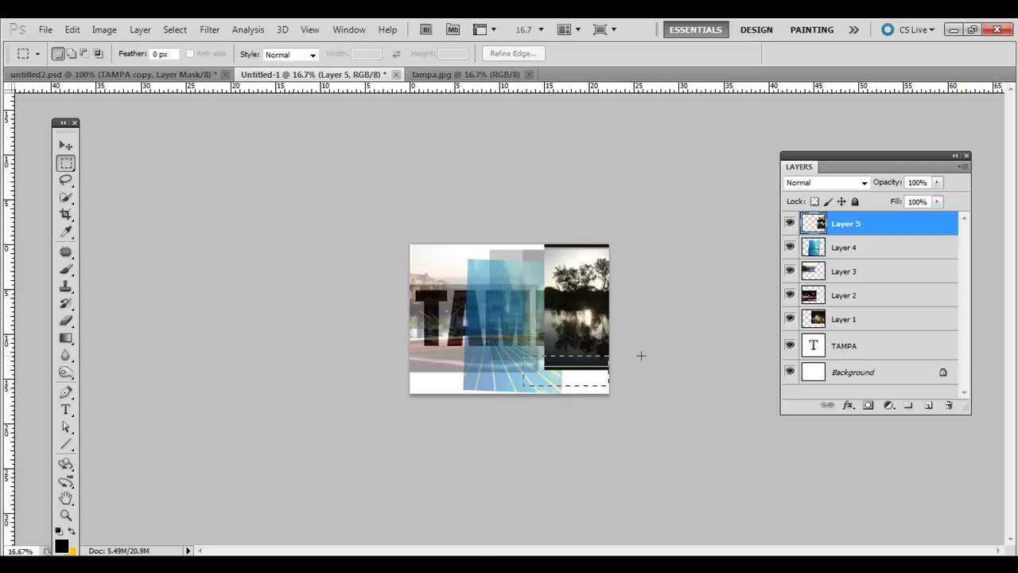
key("Delete")
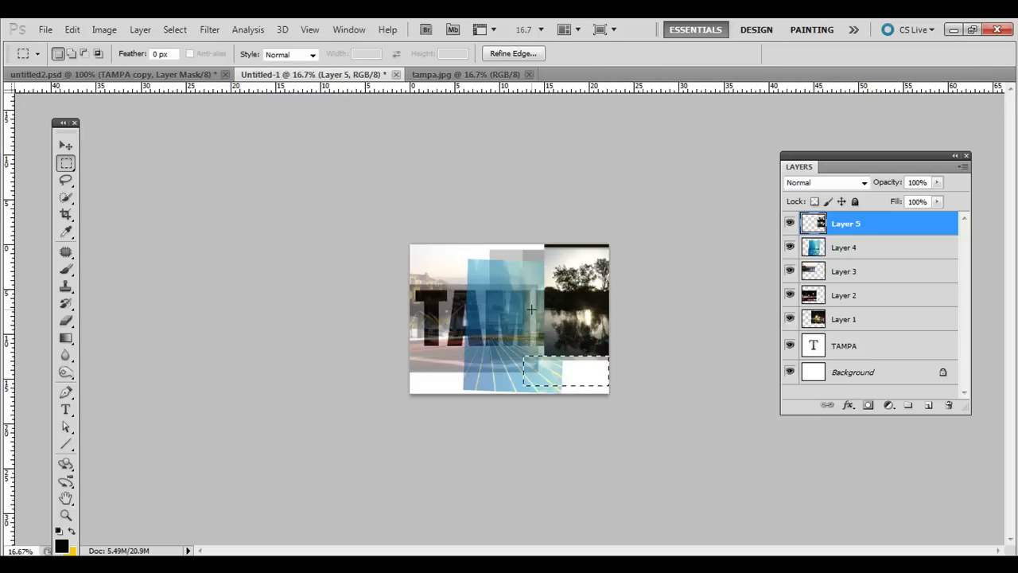
key("ctrl+d")
Set the tree photo to 50% opacity, fine-tune its position, and float the tampa.jpg window
left_click(66, 144)
left_click_drag(577, 278, 586, 295)
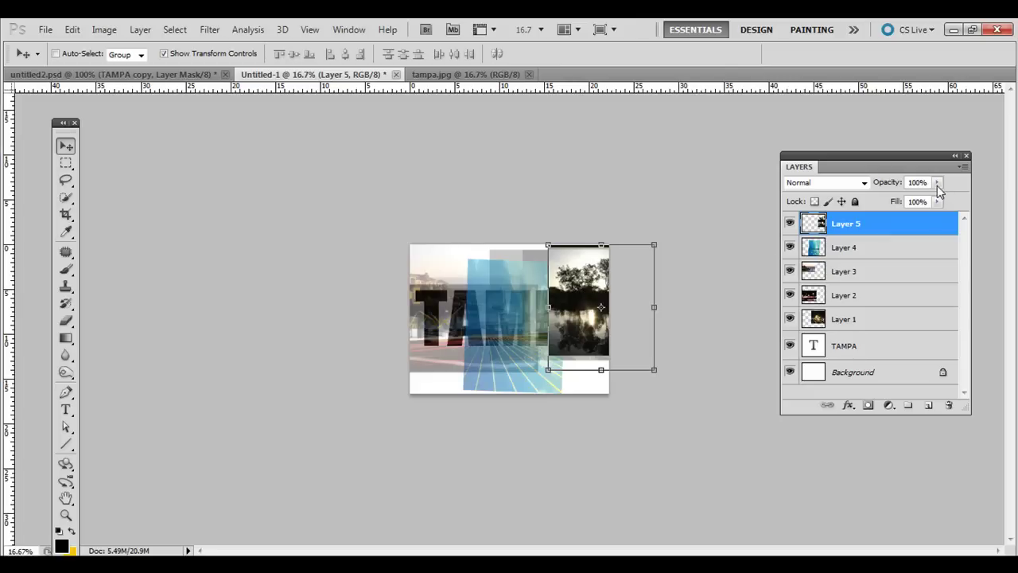
left_click_drag(937, 182, 899, 203)
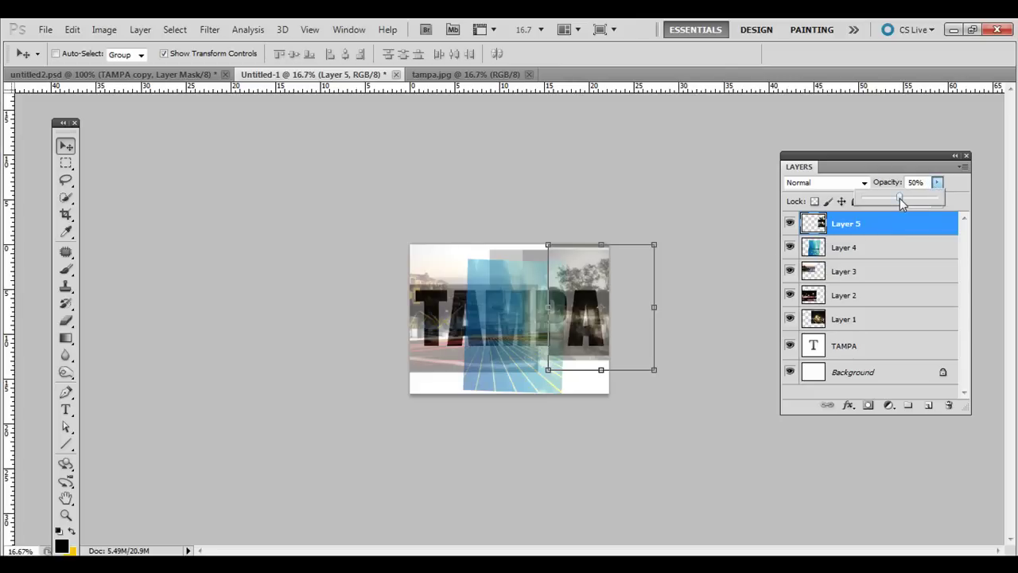
left_click(569, 282)
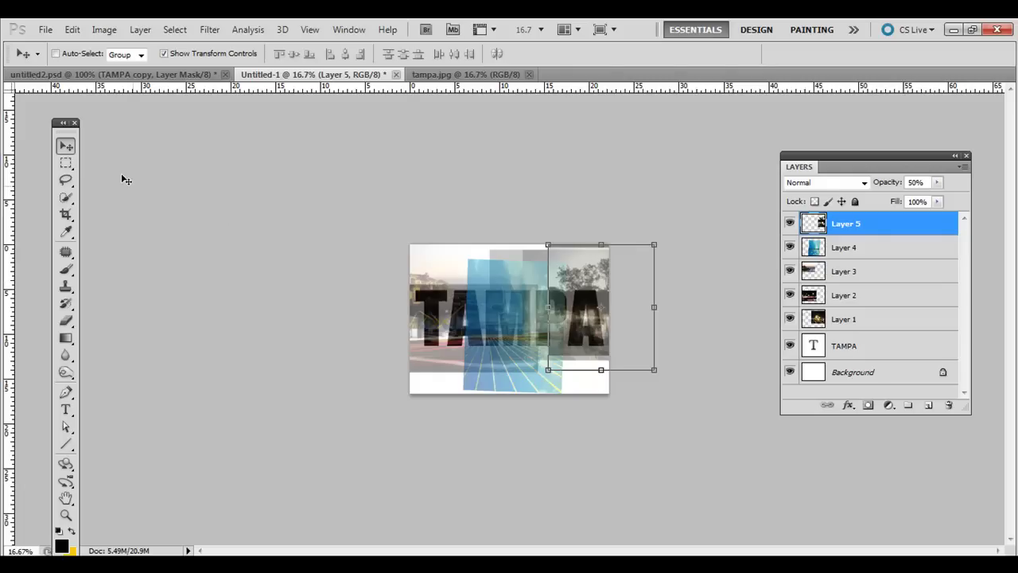
left_click_drag(547, 287, 542, 296)
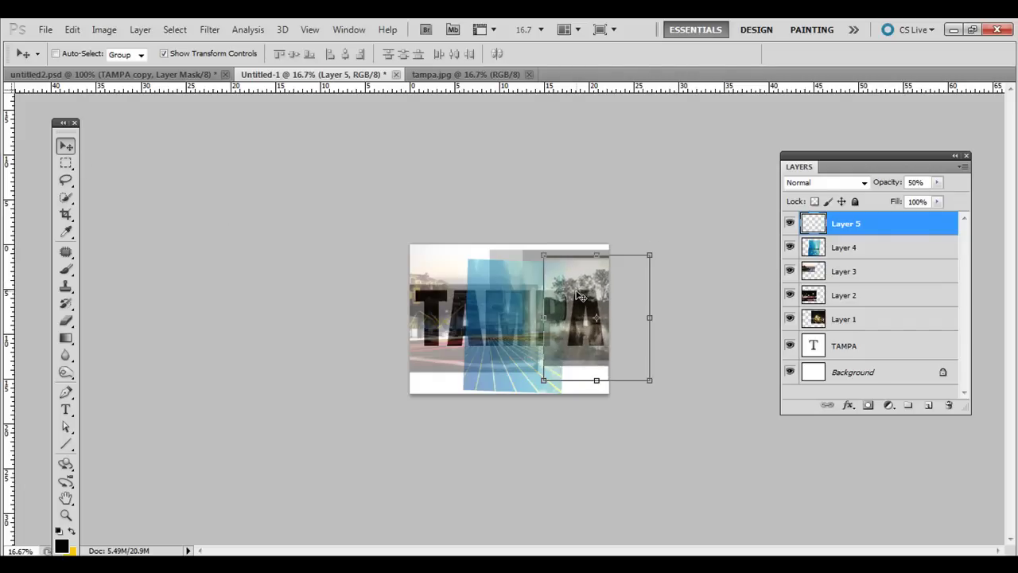
left_click_drag(432, 74, 435, 157)
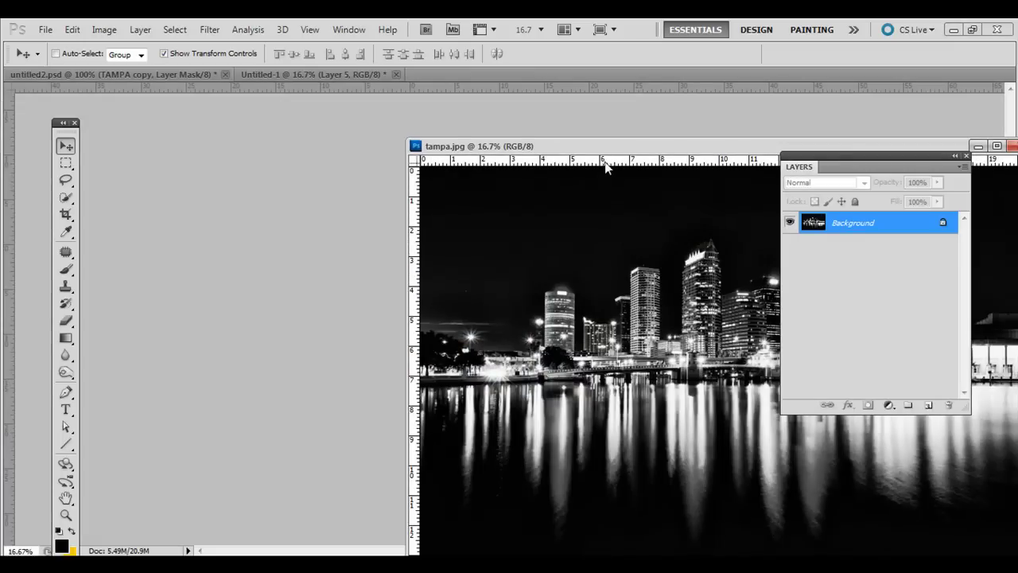
Copy the skyline photo in as Layer 6, close tampa.jpg, and stack Layer 6 above TAMPA
left_click_drag(673, 145, 885, 108)
left_click_drag(707, 214, 521, 296)
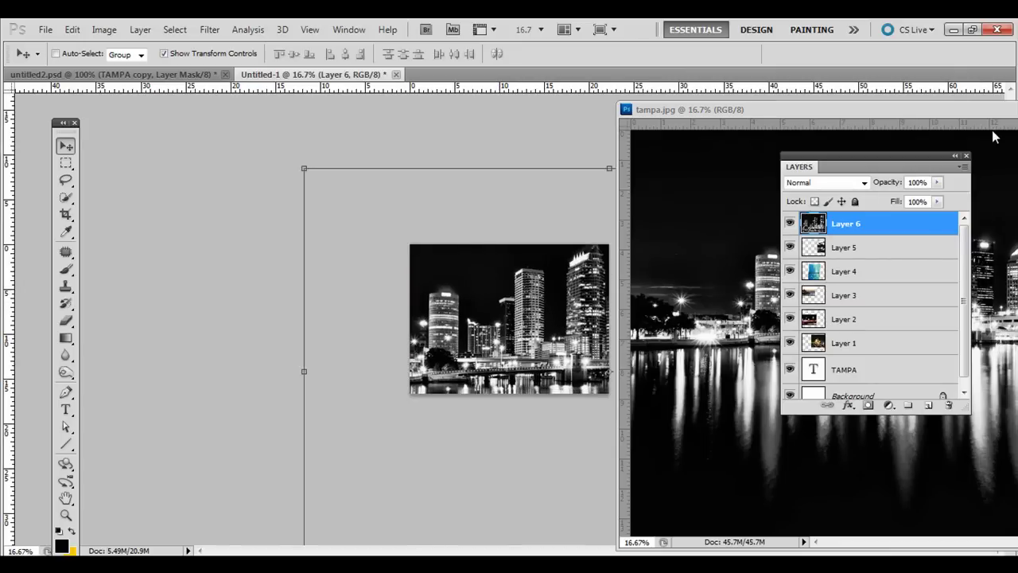
left_click(837, 129)
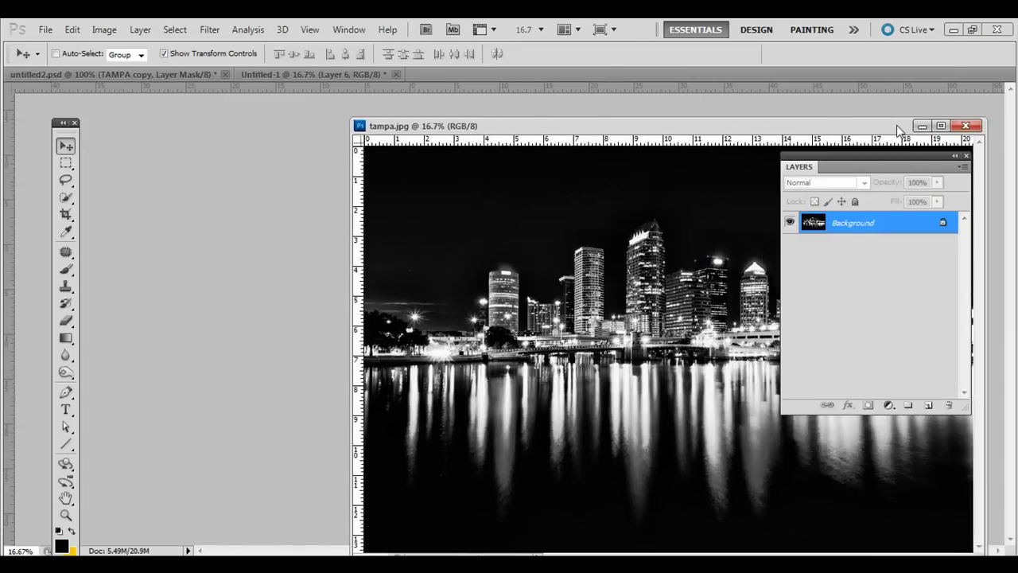
left_click(966, 126)
left_click_drag(818, 234, 814, 355)
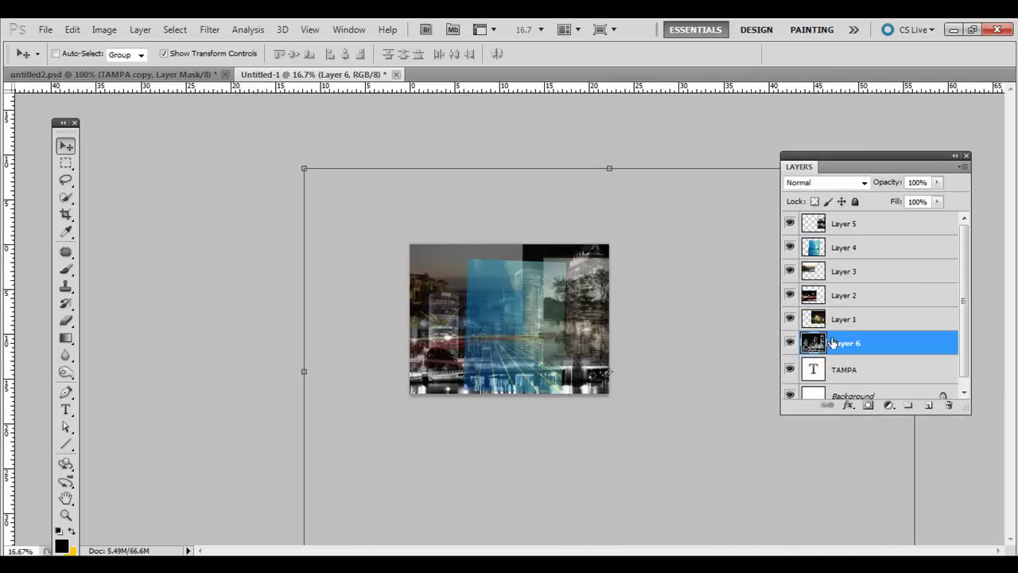
Scale Layer 6 to 42.02% at 64% opacity, position it, and apply the transform
left_click_drag(304, 167, 609, 371)
left_click_drag(648, 456, 430, 312)
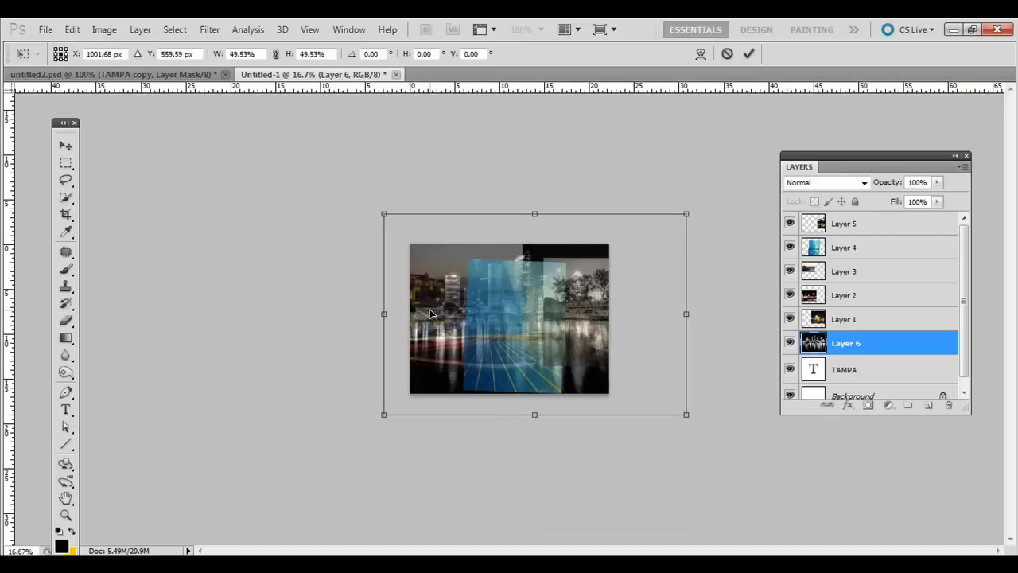
left_click_drag(383, 211, 430, 239)
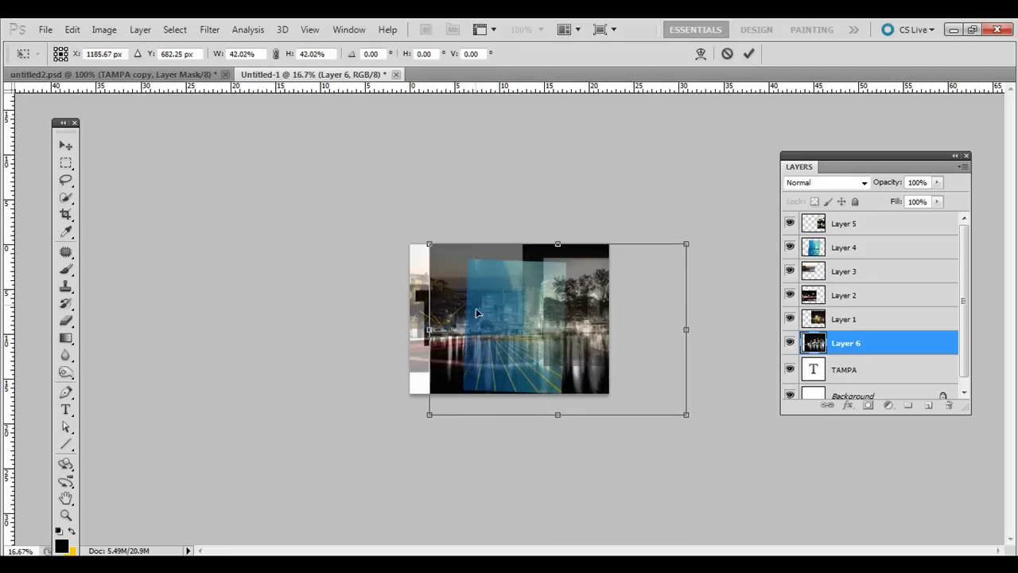
left_click_drag(477, 313, 476, 335)
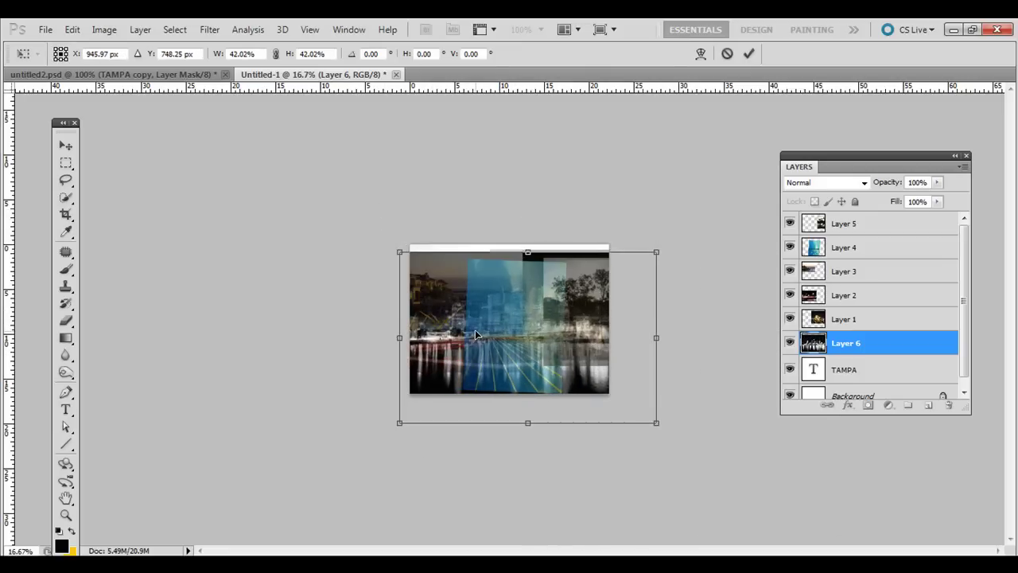
left_click_drag(937, 185, 910, 202)
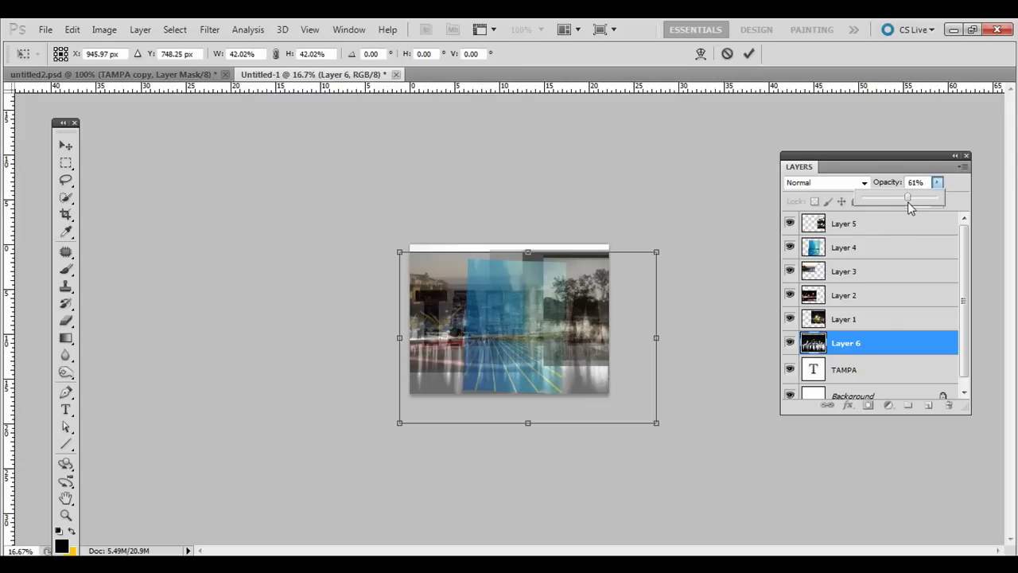
mouse_move(602, 345)
left_mouse_down()
mouse_move(597, 366)
mouse_move(597, 347)
left_mouse_up()
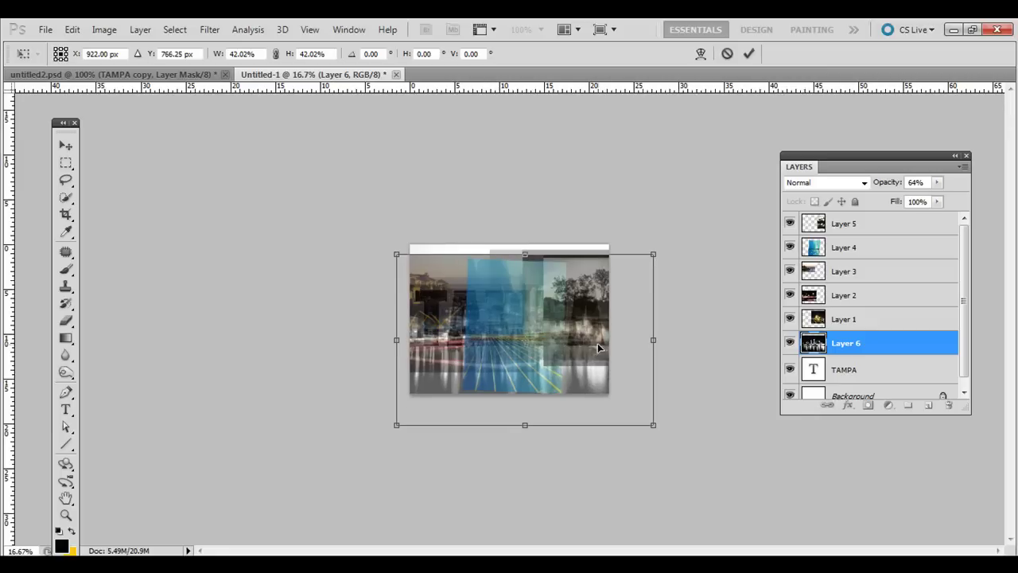
key("Return")
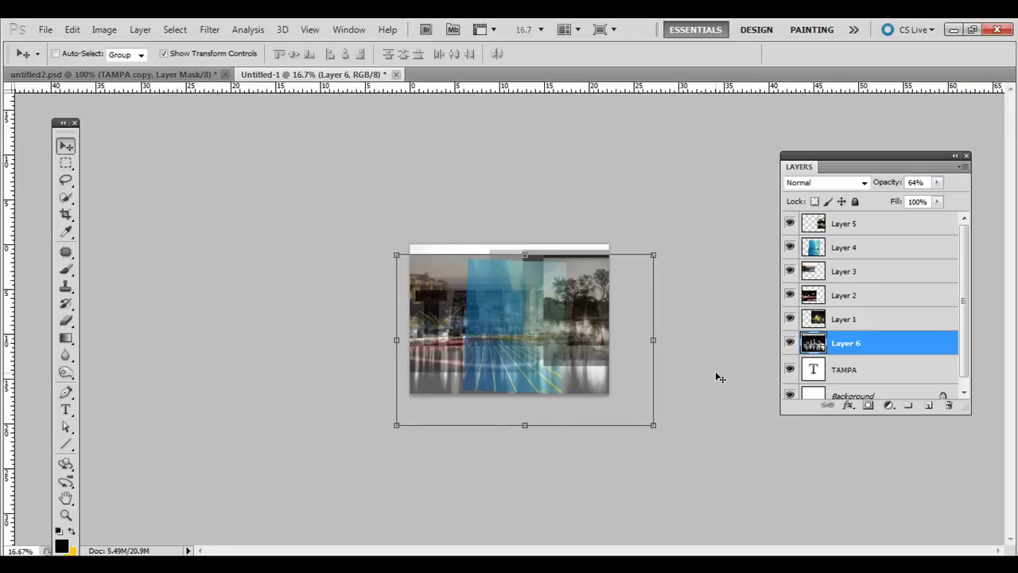
At 33.3% zoom, add a white layer mask to Layer 5 and toggle its visibility to compare
key("ctrl+plus")
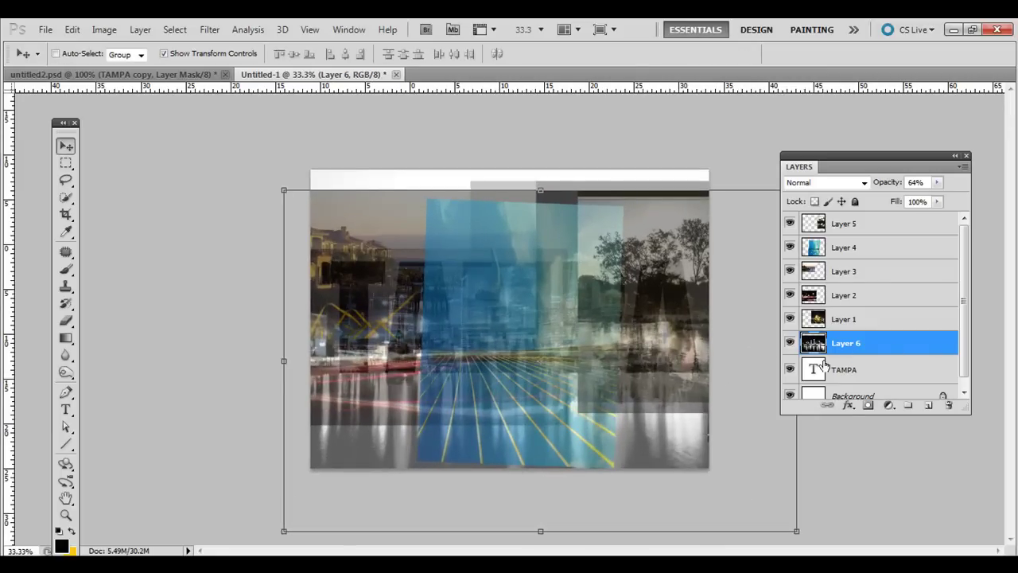
left_click(840, 226)
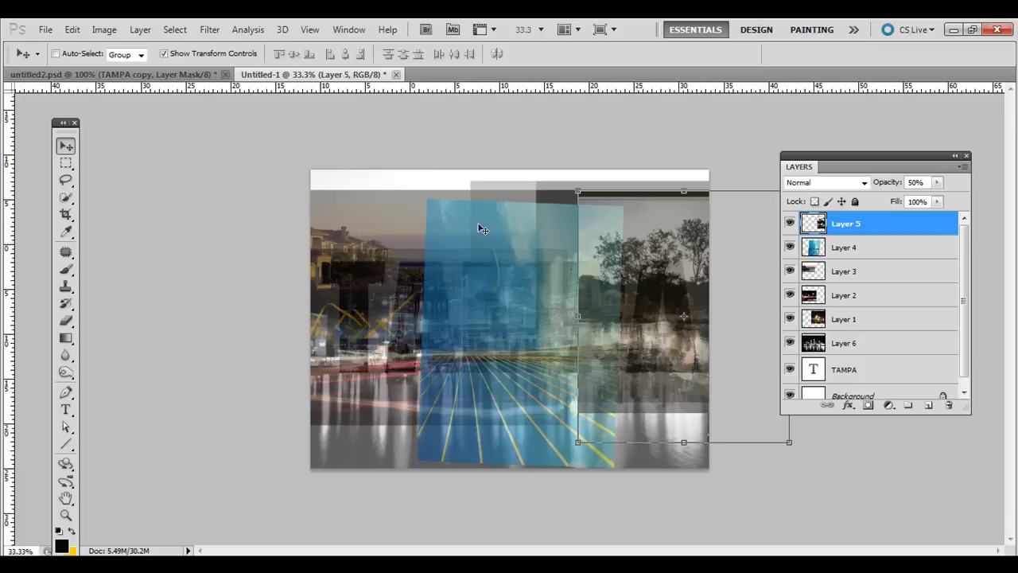
left_click(867, 407)
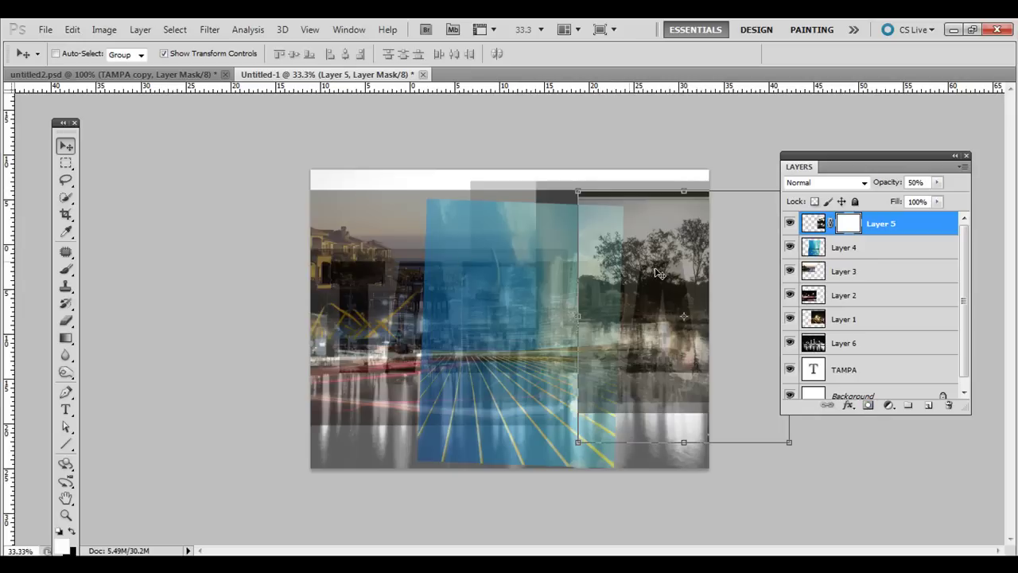
left_click(790, 225)
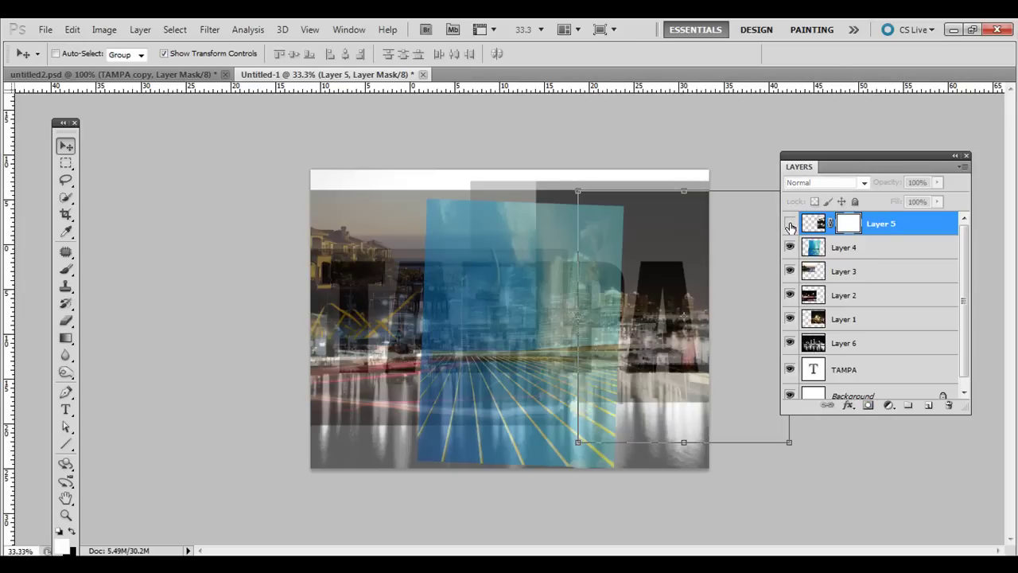
left_click(790, 226)
left_click(790, 225)
left_click(790, 226)
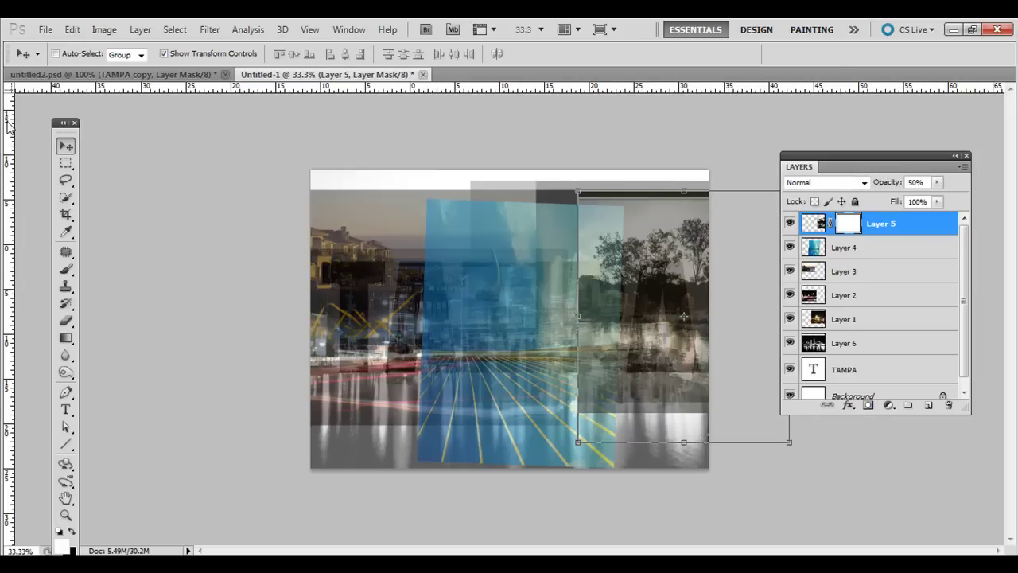
Set up a soft round brush with 0% hardness at 400 px
left_click(66, 269)
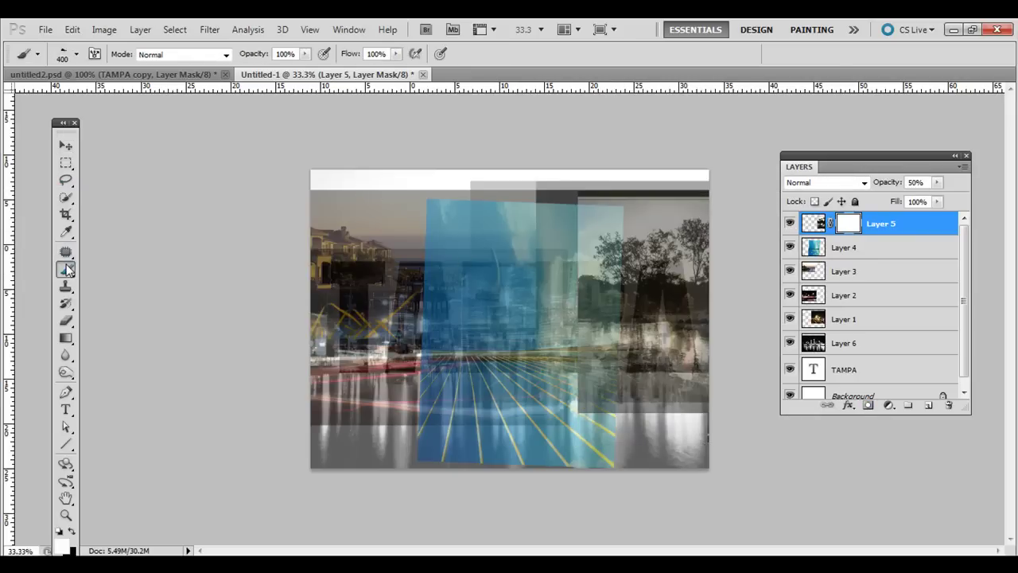
left_click(77, 54)
left_click(175, 239)
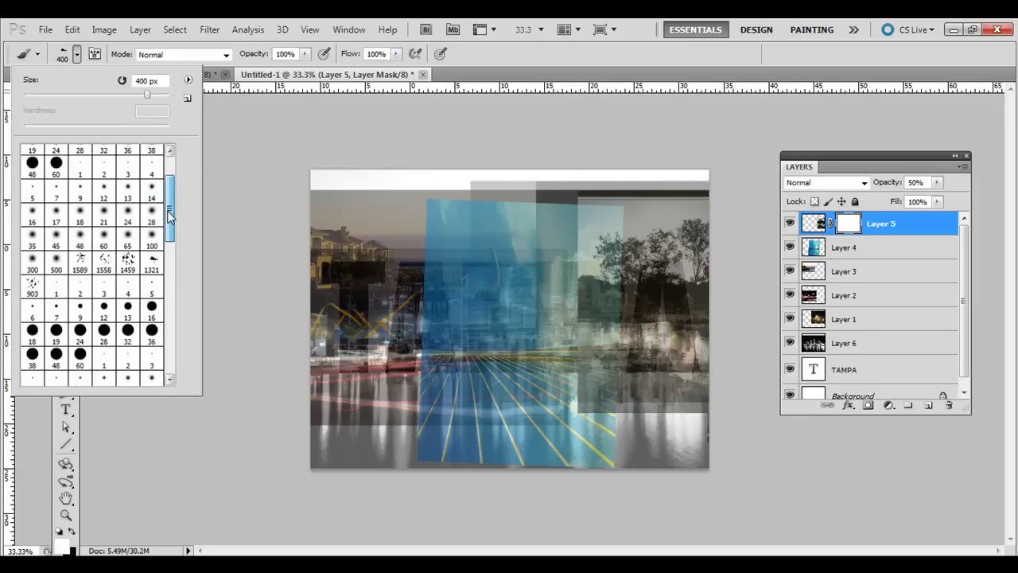
left_click_drag(173, 214, 170, 193)
left_click(105, 302)
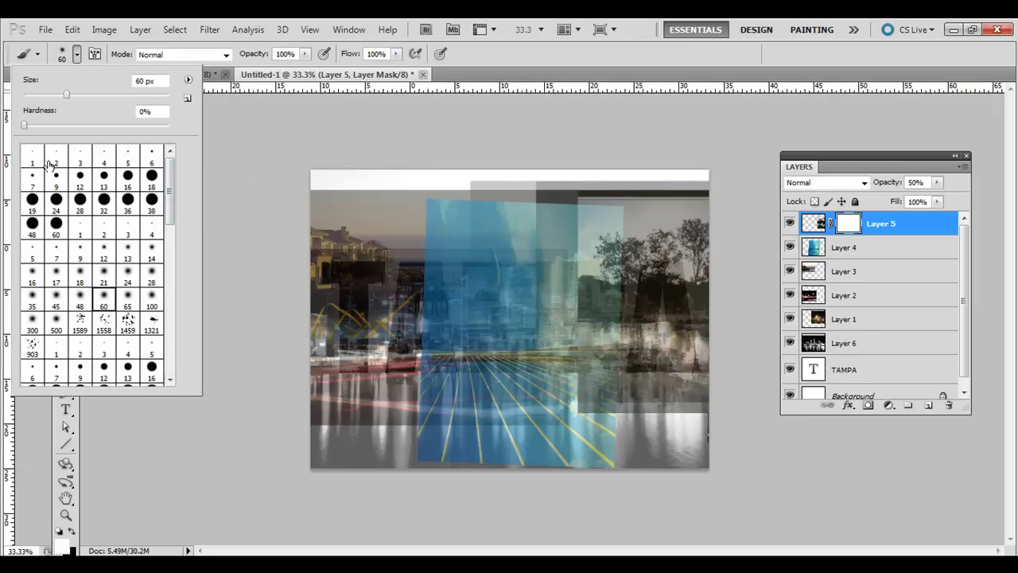
left_click_drag(32, 128, 24, 126)
left_click_drag(70, 100, 105, 97)
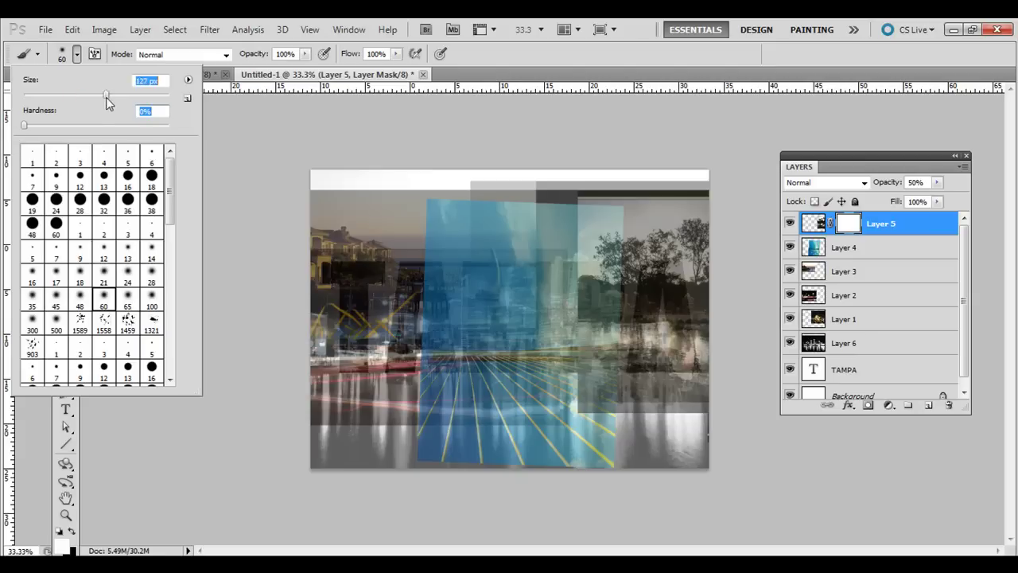
left_click(77, 59)
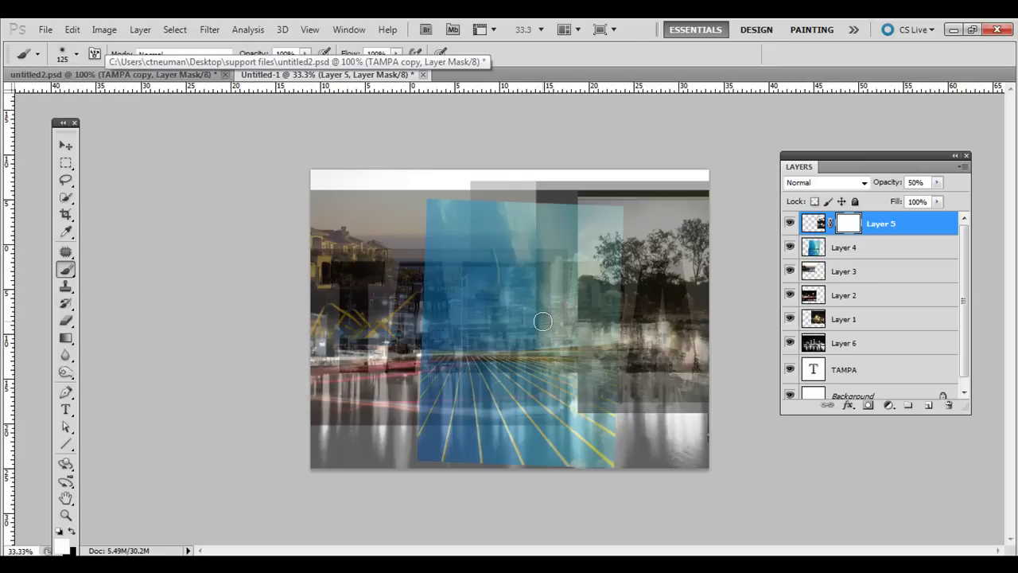
key("bracketright")
key("bracketright")
key("bracketright")
key("bracketright")
key("bracketright")
key("bracketright")
Dock the toolbox as one column and paint black on Layer 5's mask to hide its left part
left_click(72, 531)
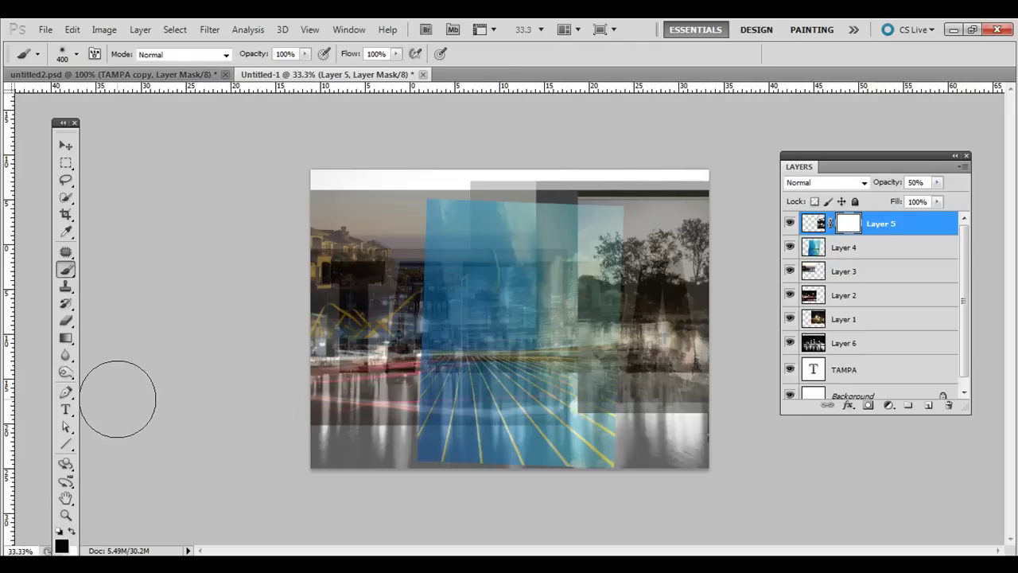
left_click_drag(64, 123, 10, 111)
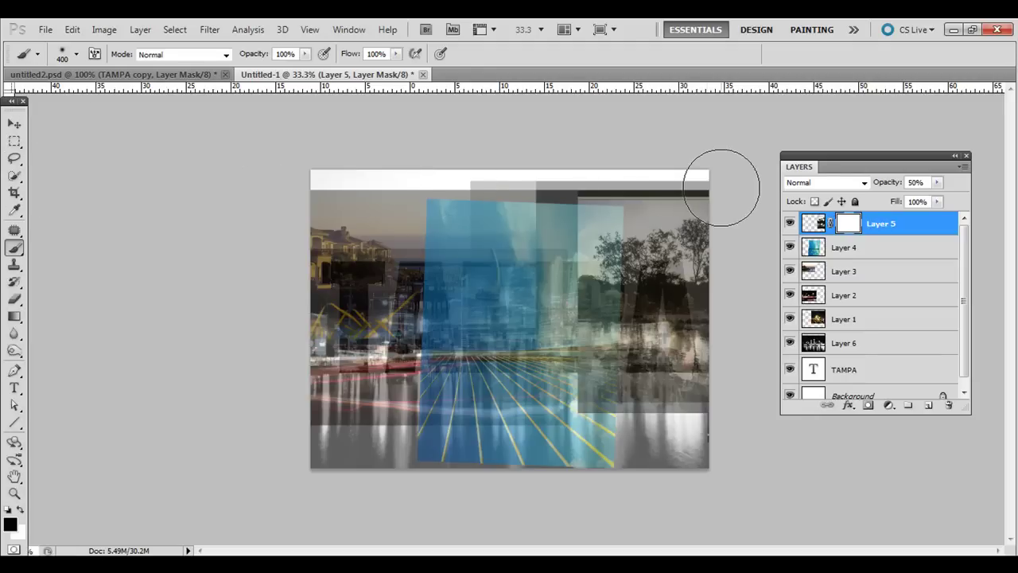
mouse_move(570, 189)
left_mouse_down()
mouse_move(544, 299)
mouse_move(548, 398)
mouse_move(585, 421)
mouse_move(731, 418)
mouse_move(670, 419)
mouse_move(727, 432)
left_mouse_up()
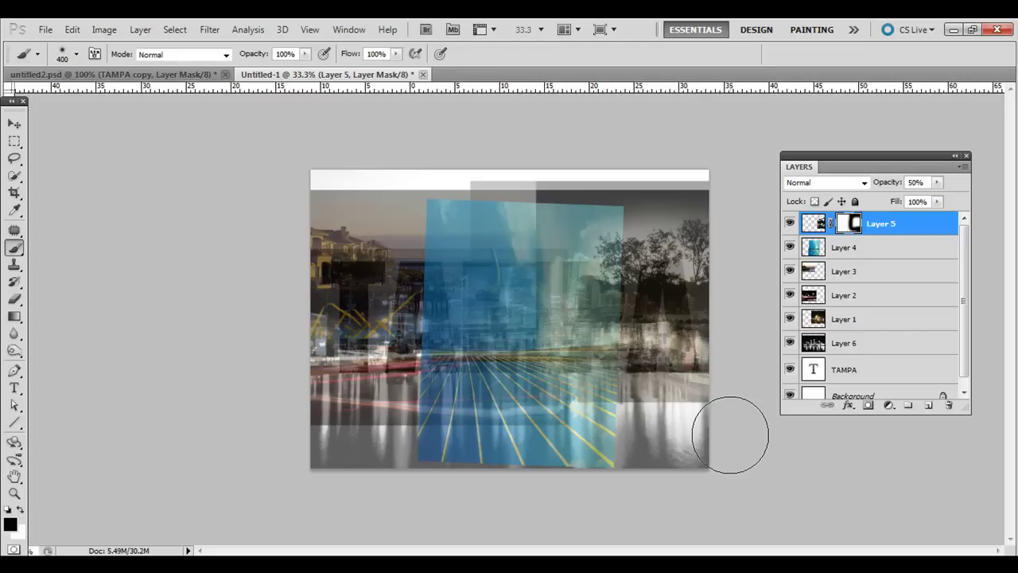
Add a mask to Layer 4 and paint away the top and bottom of its blue image
left_click(811, 249)
left_click(868, 406)
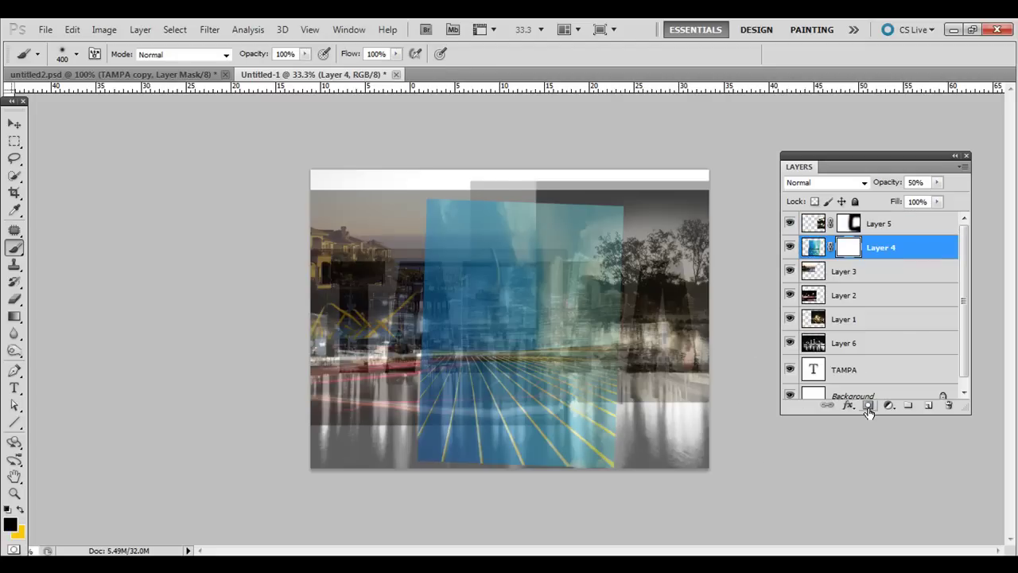
left_click(790, 249)
left_click(790, 249)
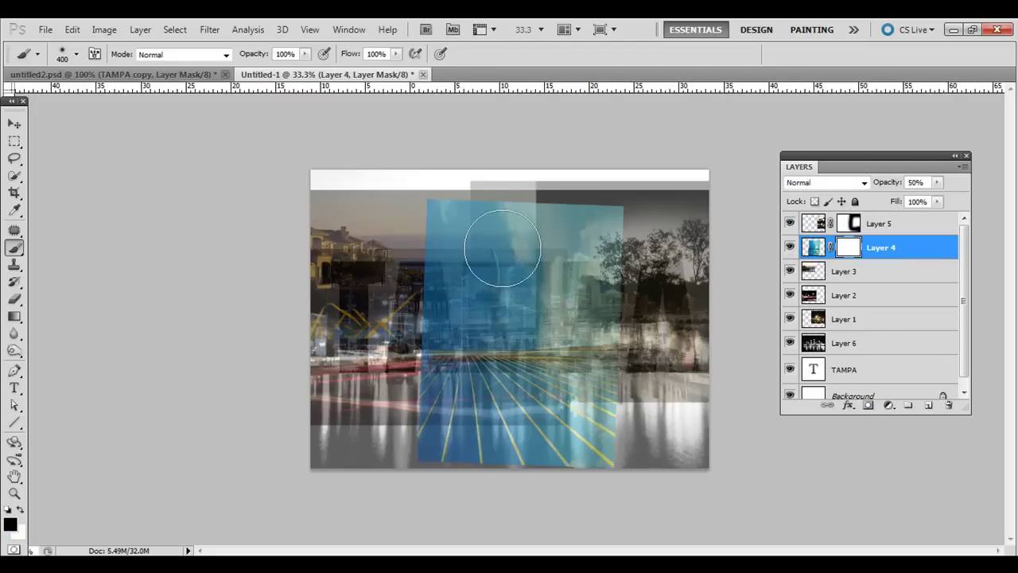
mouse_move(496, 246)
left_mouse_down()
mouse_move(365, 198)
mouse_move(592, 203)
mouse_move(670, 225)
mouse_move(392, 262)
mouse_move(627, 281)
mouse_move(379, 304)
mouse_move(463, 316)
mouse_move(479, 350)
mouse_move(441, 358)
left_mouse_up()
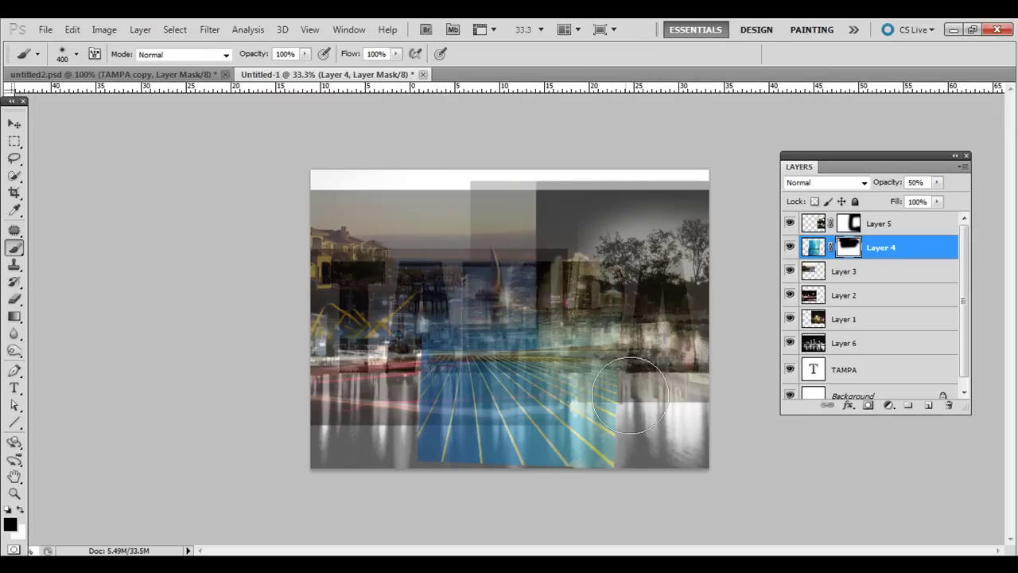
mouse_move(390, 338)
left_mouse_down()
mouse_move(391, 475)
mouse_move(513, 472)
mouse_move(601, 494)
mouse_move(649, 390)
left_mouse_up()
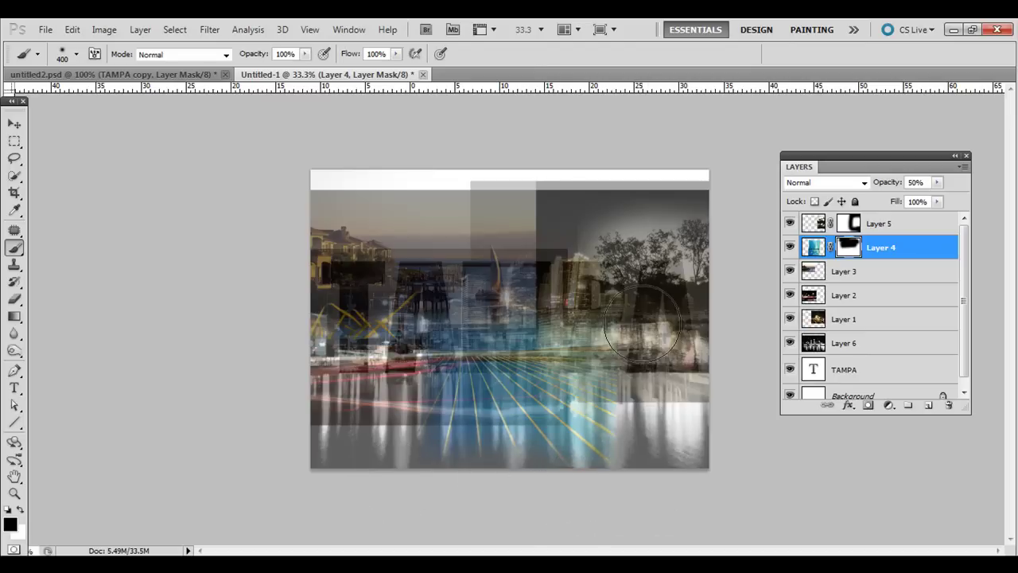
Add a mask to Layer 3, paint black to blend it in, and shift it slightly down-left
left_click(810, 274)
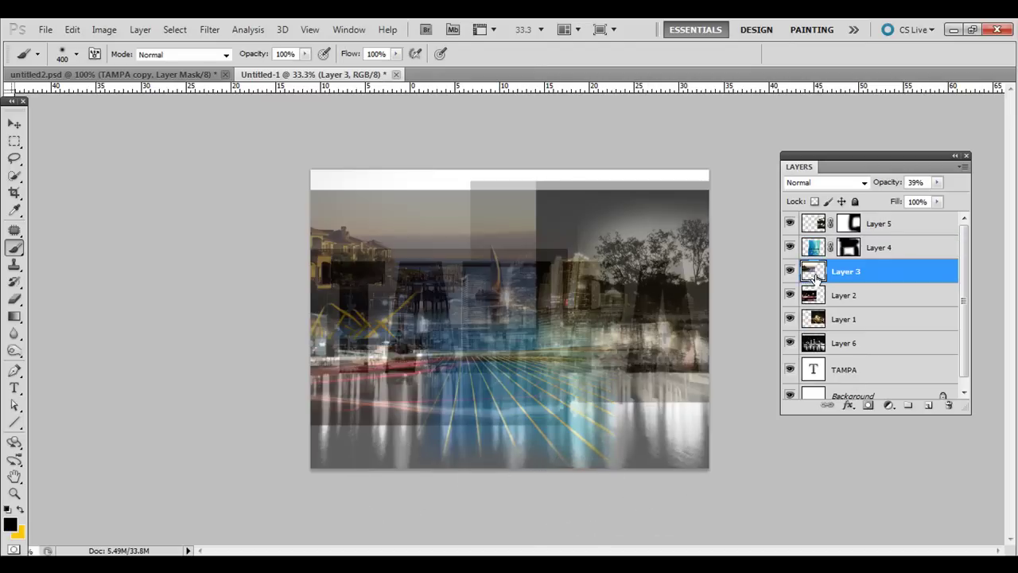
left_click(868, 406)
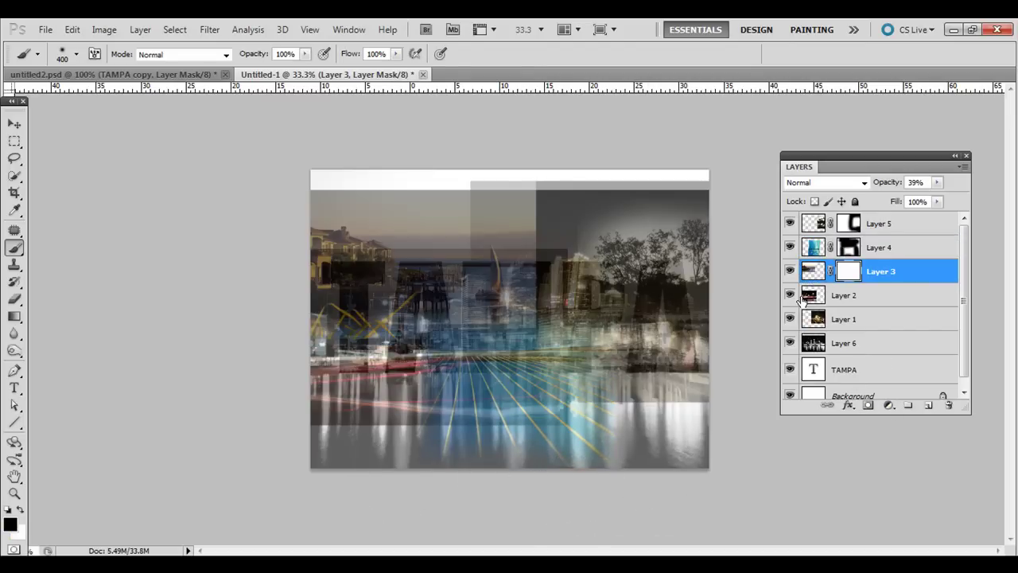
left_click(790, 272)
left_click(790, 272)
left_click(789, 272)
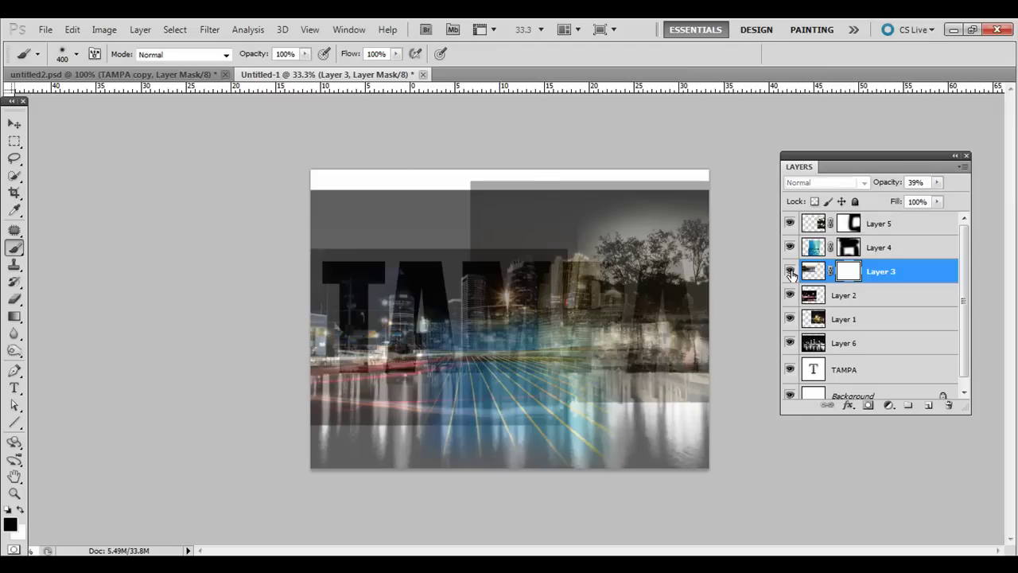
left_click(790, 272)
mouse_move(533, 303)
left_mouse_down()
mouse_move(556, 315)
mouse_move(525, 338)
mouse_move(450, 359)
mouse_move(333, 359)
mouse_move(462, 340)
mouse_move(570, 308)
mouse_move(547, 250)
mouse_move(553, 197)
mouse_move(518, 163)
mouse_move(432, 154)
mouse_move(299, 178)
mouse_move(276, 274)
mouse_move(301, 349)
mouse_move(334, 358)
left_mouse_up()
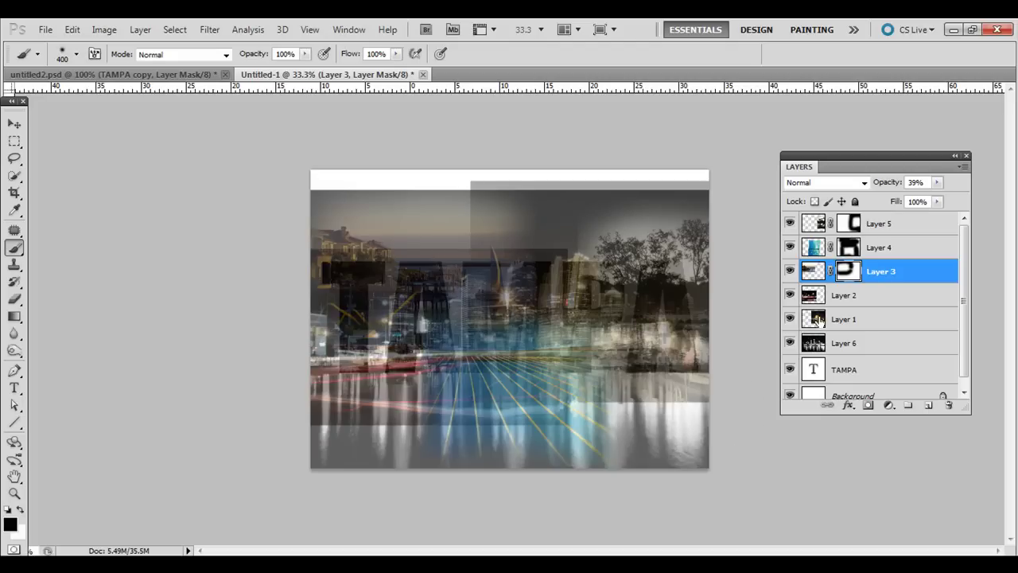
left_click(15, 124)
left_click_drag(472, 252, 464, 273)
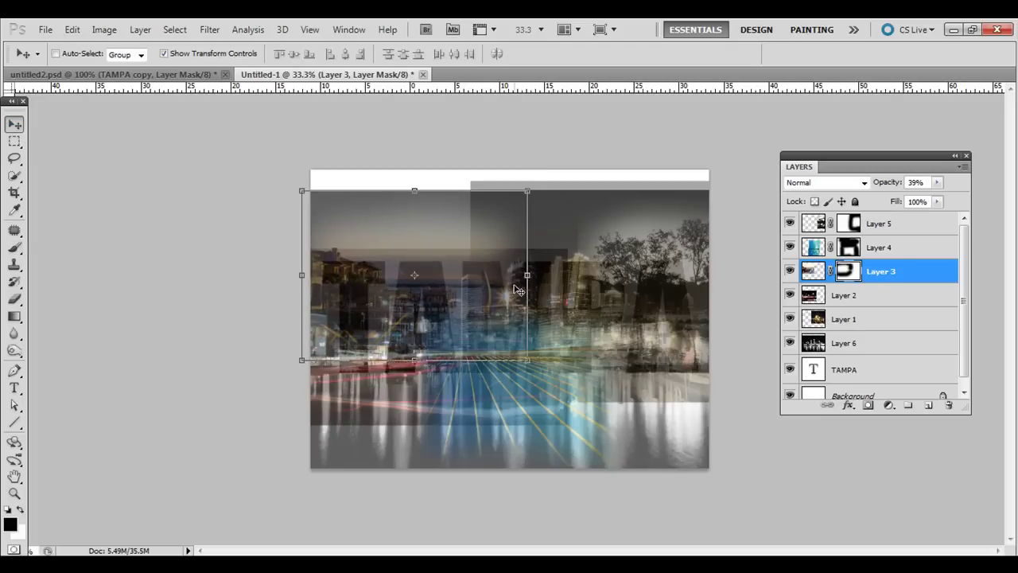
Add a white layer mask to Layer 2 and toggle its visibility repeatedly to judge its contribution
left_click(817, 299)
left_click(868, 405)
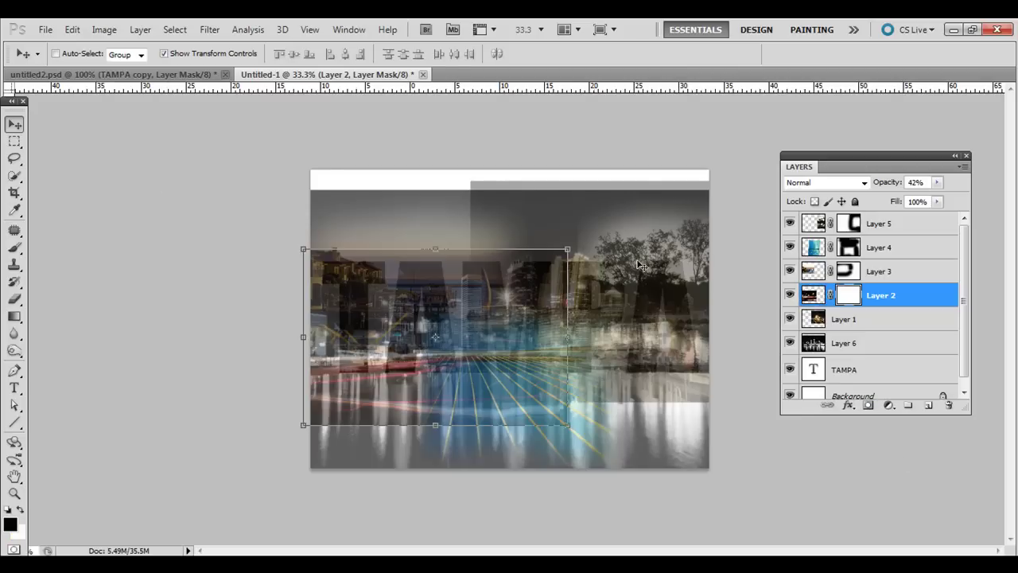
left_click(790, 296)
left_click(790, 296)
left_click(789, 296, "alt")
left_click(790, 296, "alt")
left_click(790, 296, "alt")
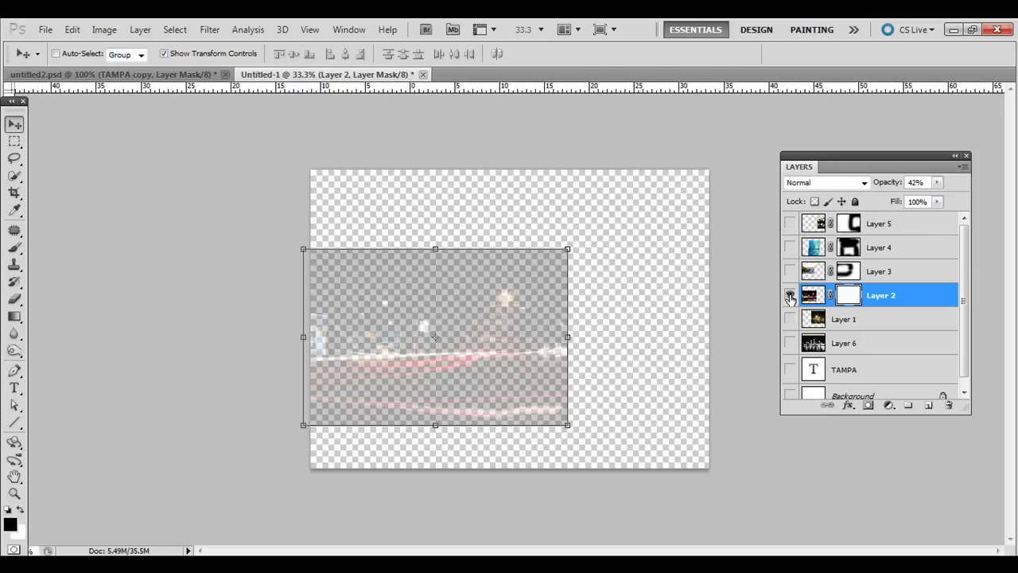
left_click(790, 296, "alt")
left_click(790, 296, "alt")
left_click(790, 295, "alt")
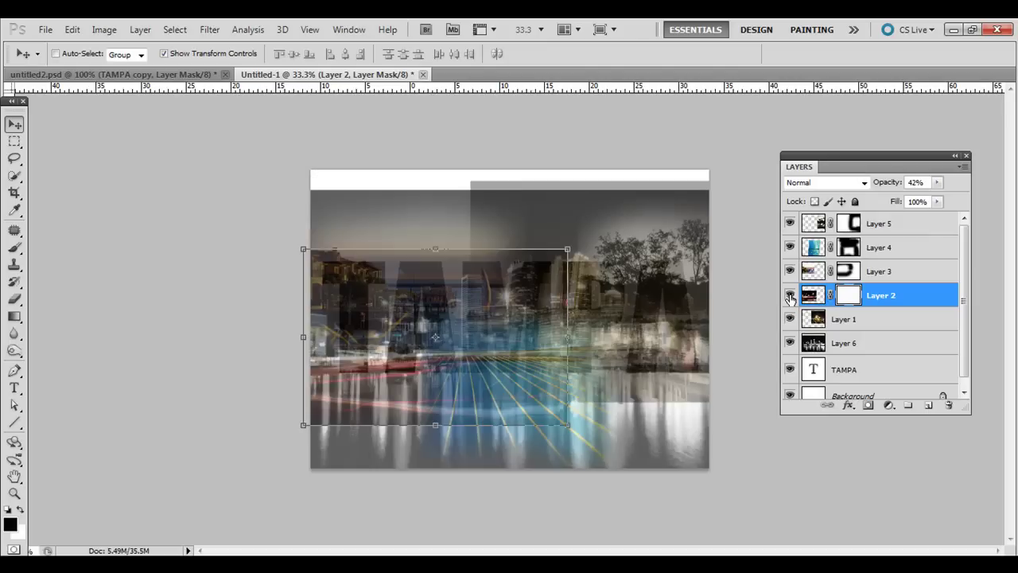
left_click(789, 296, "alt")
left_click(790, 296, "alt")
left_click(789, 296, "alt")
left_click(790, 296, "alt")
Paint black on Layer 2's mask to hide its lower reflections and reveal the centre-right buildings
left_click(14, 248)
left_click(812, 296)
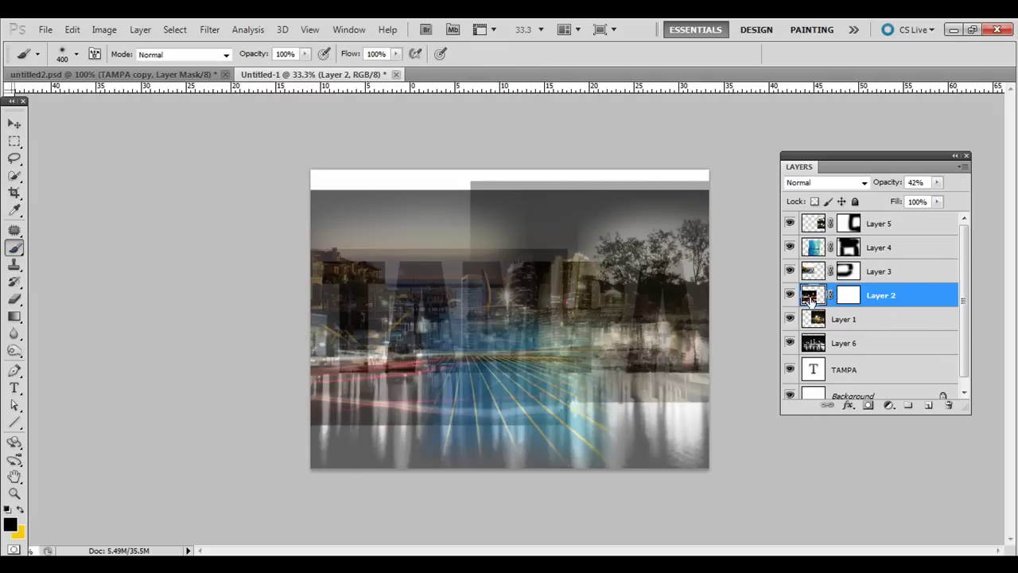
mouse_move(421, 227)
left_mouse_down()
mouse_move(455, 215)
mouse_move(426, 249)
left_mouse_up()
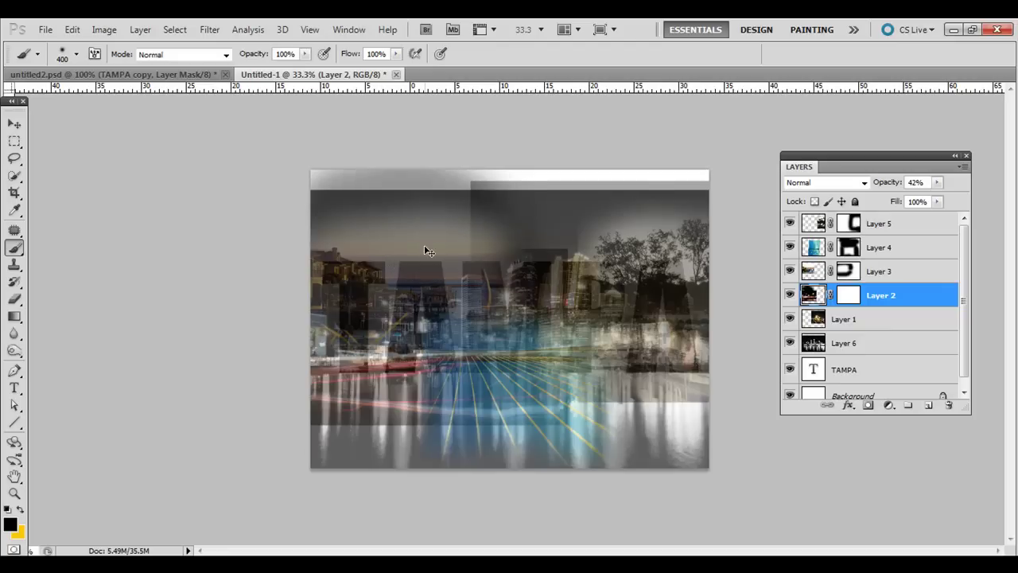
key("ctrl+z")
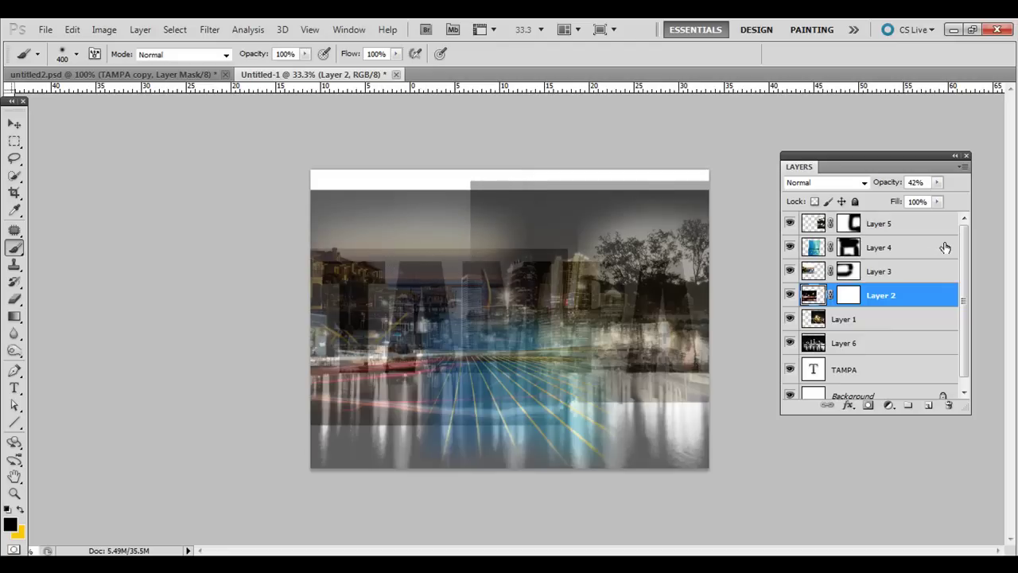
left_click(848, 296)
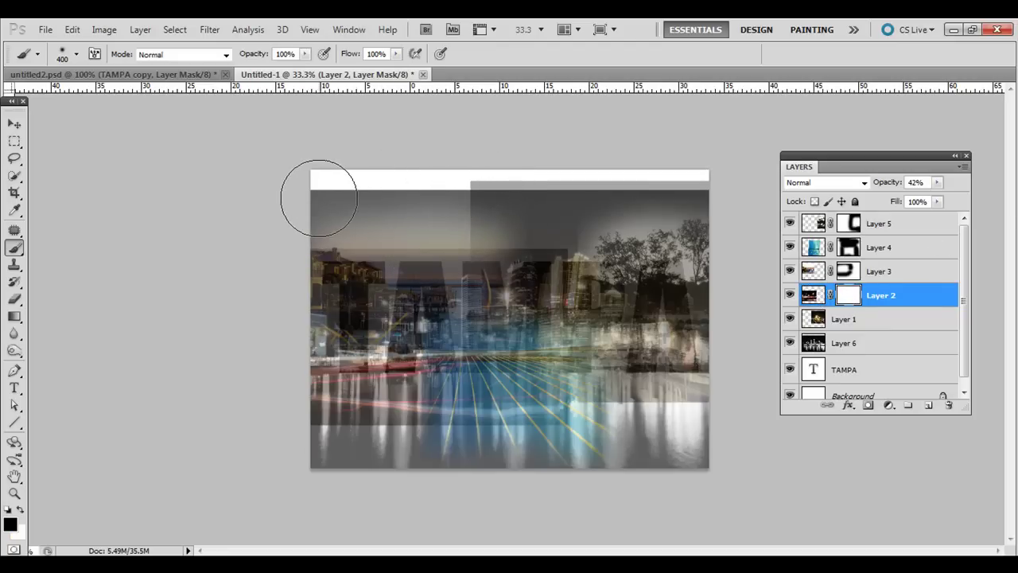
left_click(790, 295)
left_click(790, 295)
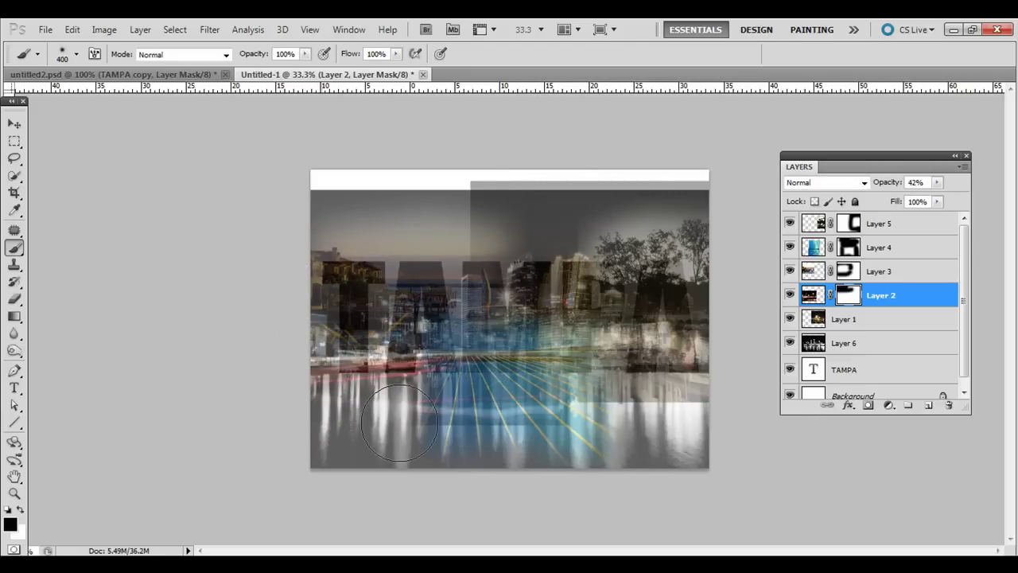
left_click_drag(393, 407, 344, 404)
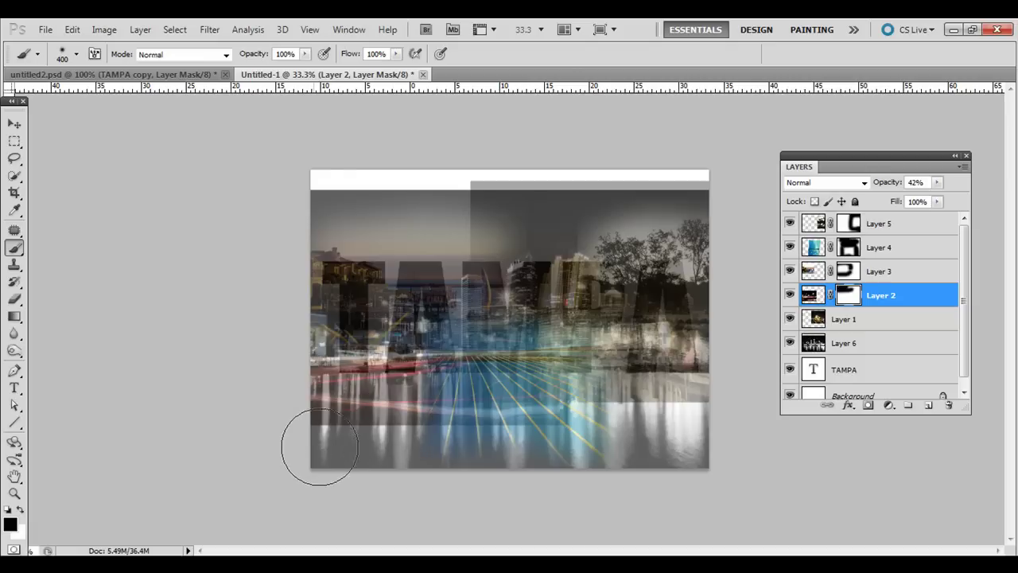
mouse_move(320, 446)
left_mouse_down()
mouse_move(401, 464)
mouse_move(528, 463)
left_mouse_up()
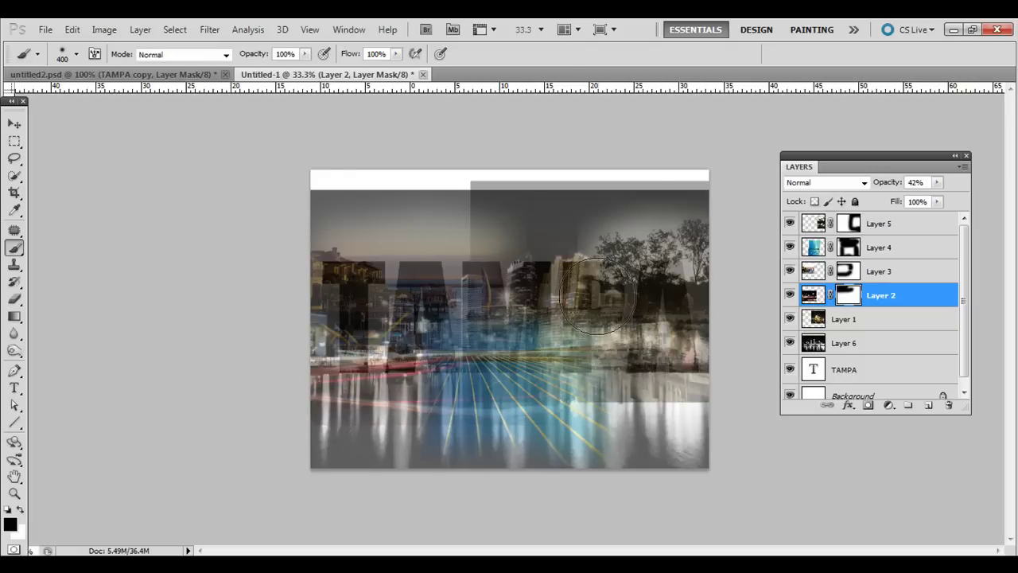
mouse_move(597, 296)
left_mouse_down()
mouse_move(589, 246)
mouse_move(526, 265)
left_mouse_up()
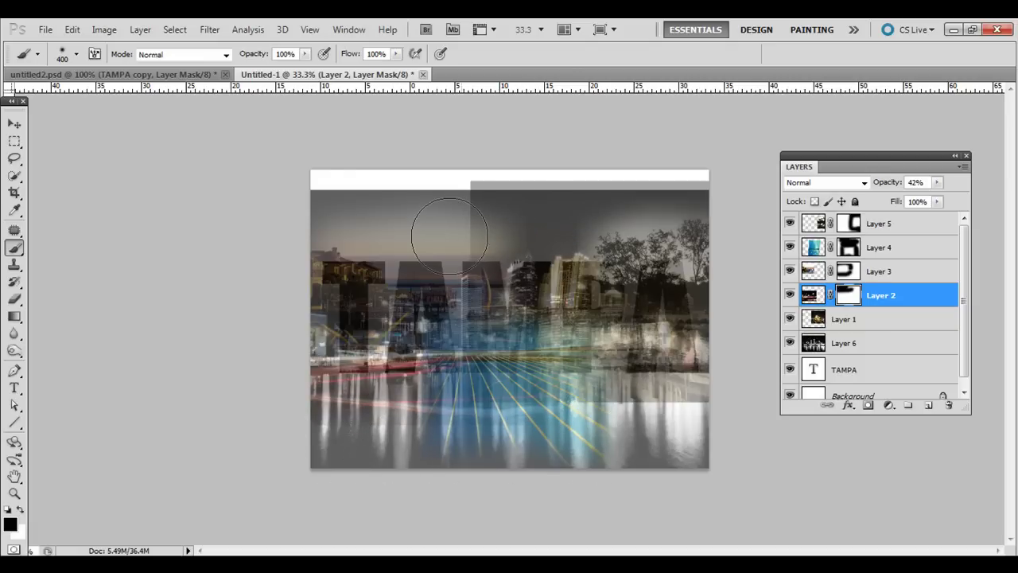
Add a layer mask to Layer 1 and paint black along its top and right edges
left_click(819, 320)
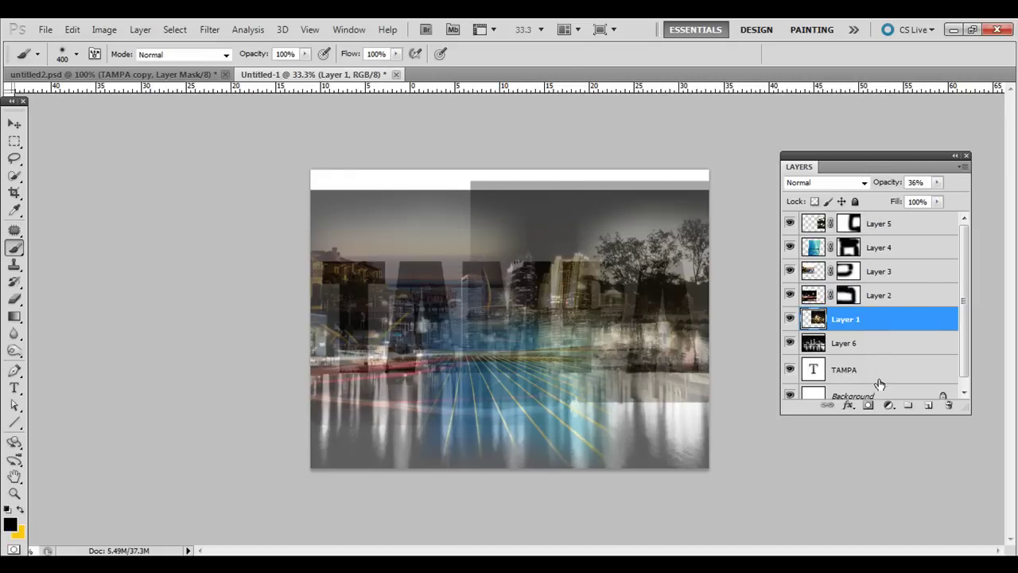
left_click(868, 405)
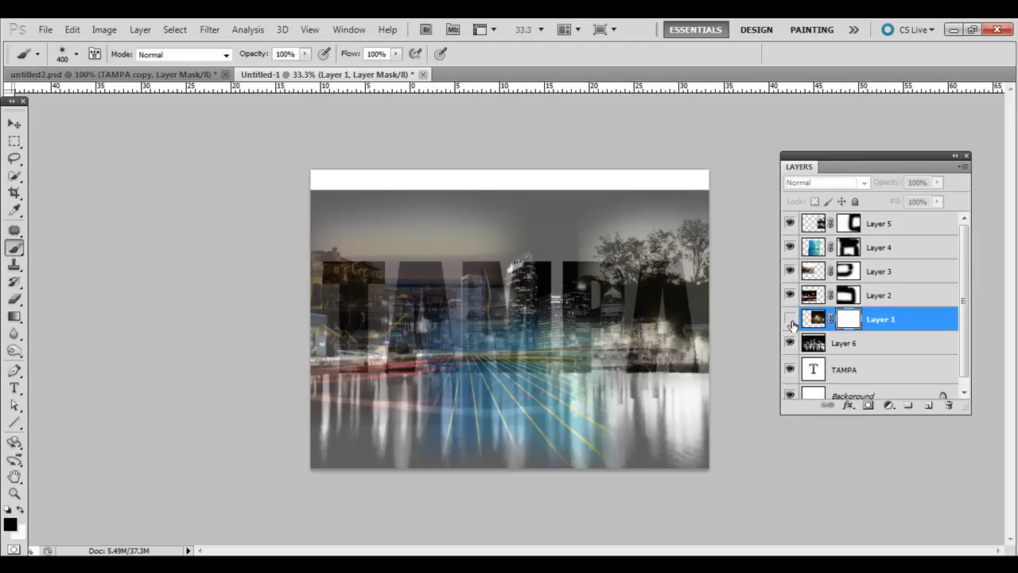
left_click(790, 319)
mouse_move(448, 203)
left_mouse_down()
mouse_move(586, 186)
mouse_move(668, 259)
mouse_move(684, 189)
mouse_move(719, 251)
mouse_move(712, 321)
mouse_move(666, 413)
mouse_move(506, 415)
mouse_move(463, 399)
mouse_move(471, 254)
mouse_move(525, 196)
mouse_move(583, 178)
left_mouse_up()
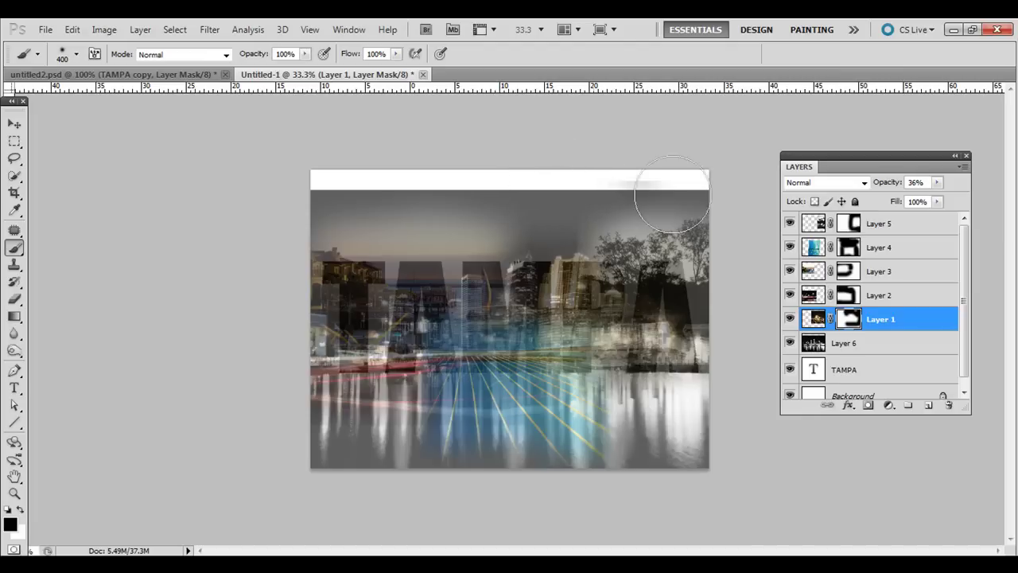
left_click(816, 350)
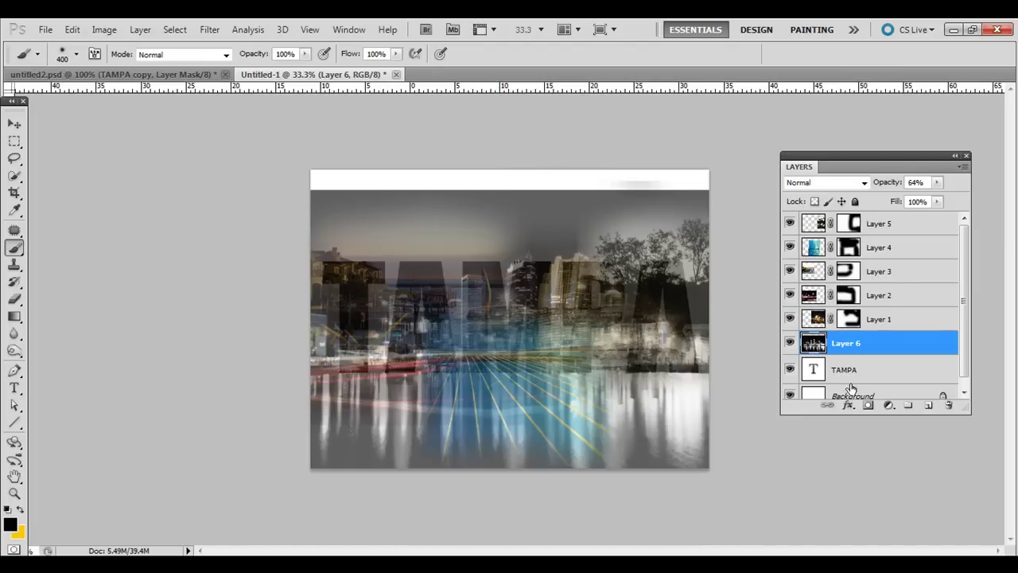
Add a mask to Layer 6 and brush black across its top and bottom bands to fade them to white
left_click(868, 405)
left_click(790, 343)
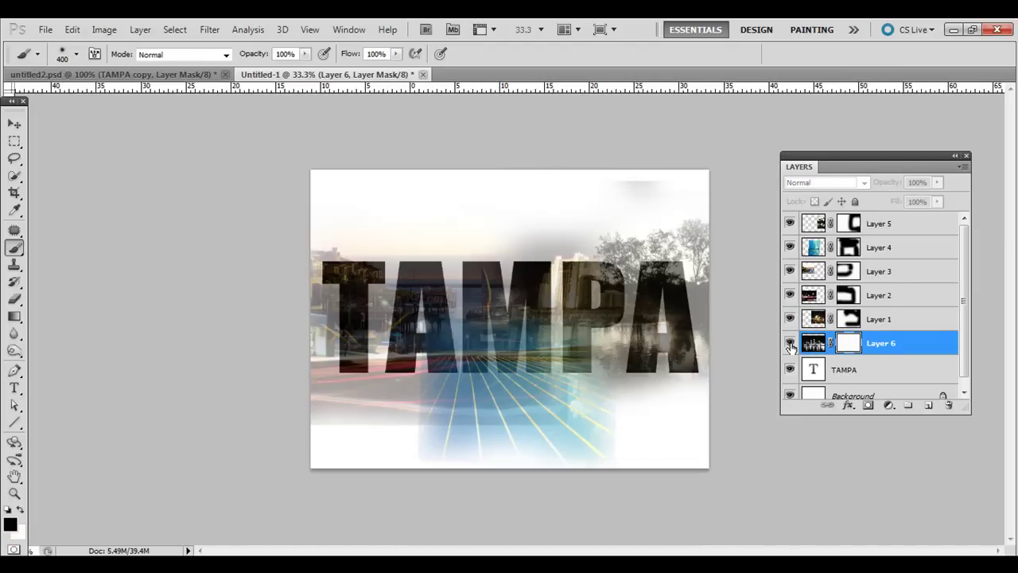
left_click(790, 343)
left_click(790, 343)
left_click(790, 343)
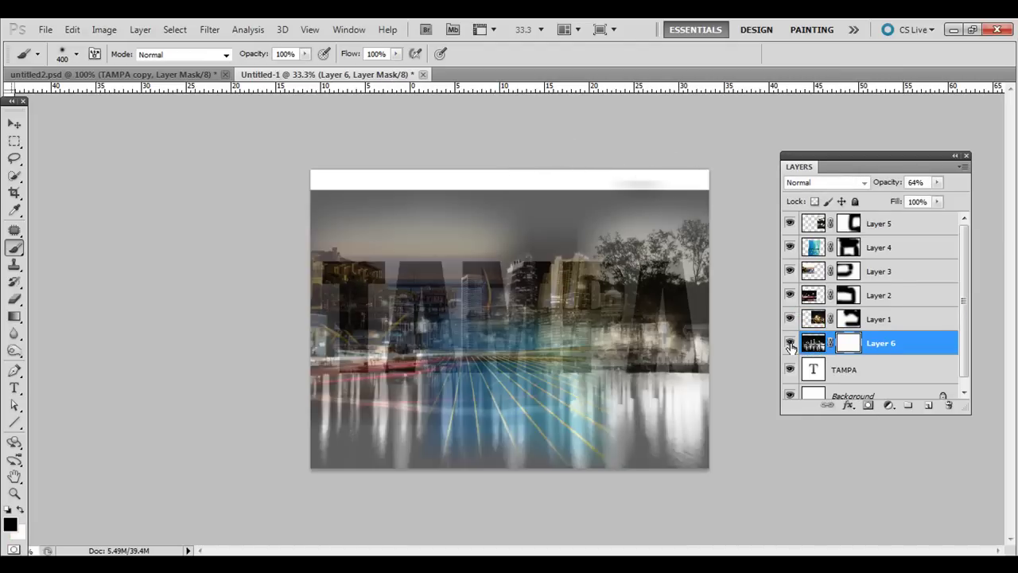
left_click(790, 343)
left_click(790, 343)
mouse_move(713, 173)
left_mouse_down()
mouse_move(358, 170)
mouse_move(248, 302)
left_mouse_up()
mouse_move(307, 460)
left_mouse_down()
mouse_move(445, 482)
mouse_move(693, 448)
left_mouse_up()
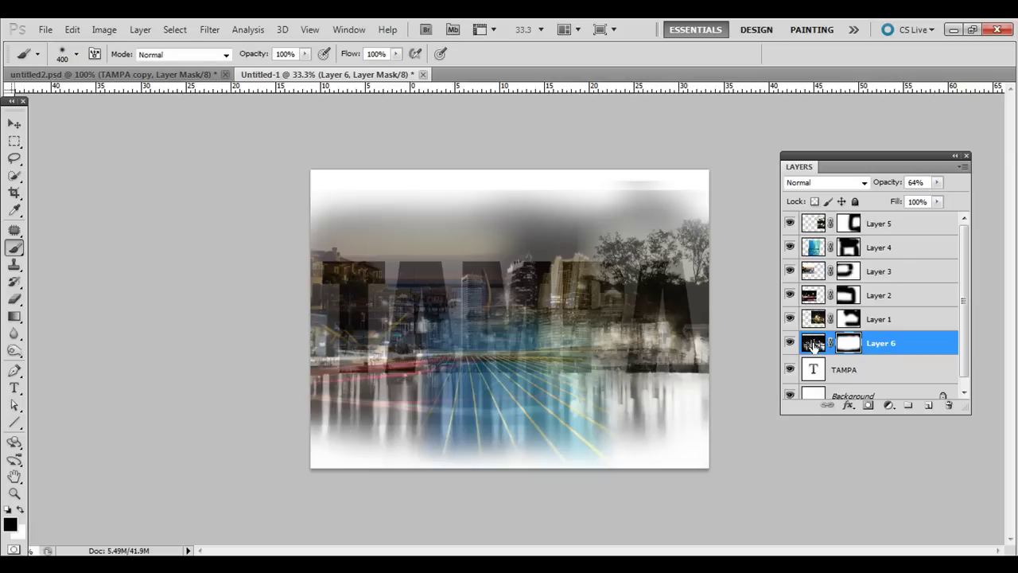
Toggle Layers 1 and 2 off and on to check the masked composite
left_click(790, 318)
left_click(790, 296)
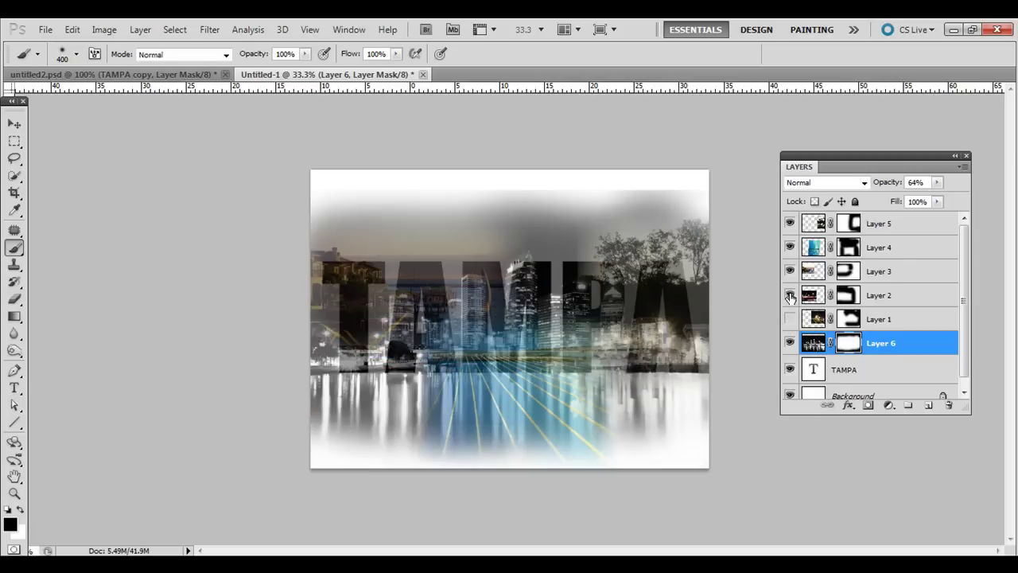
left_click(790, 296)
left_click(790, 296)
left_click(790, 296)
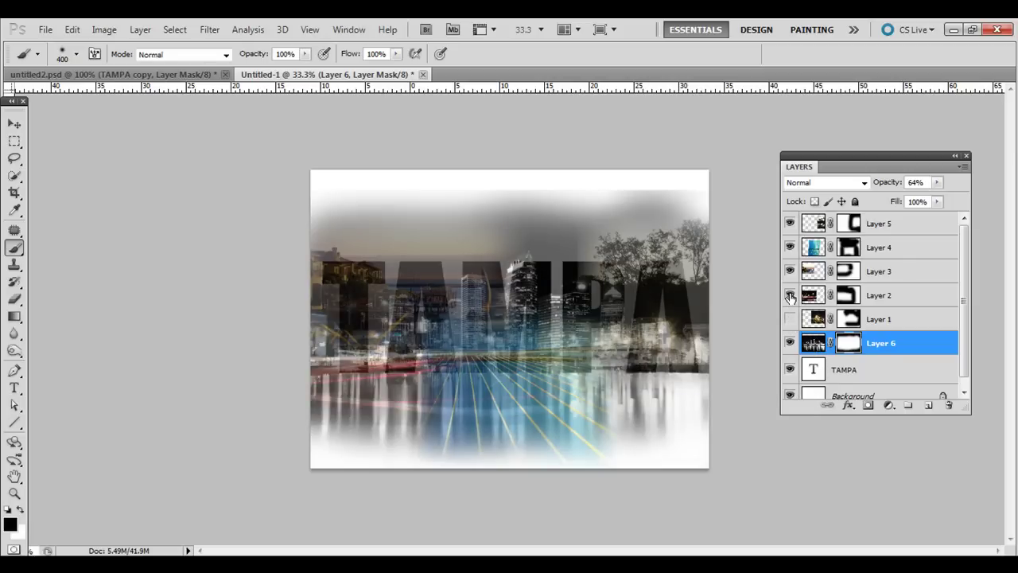
left_click(790, 318)
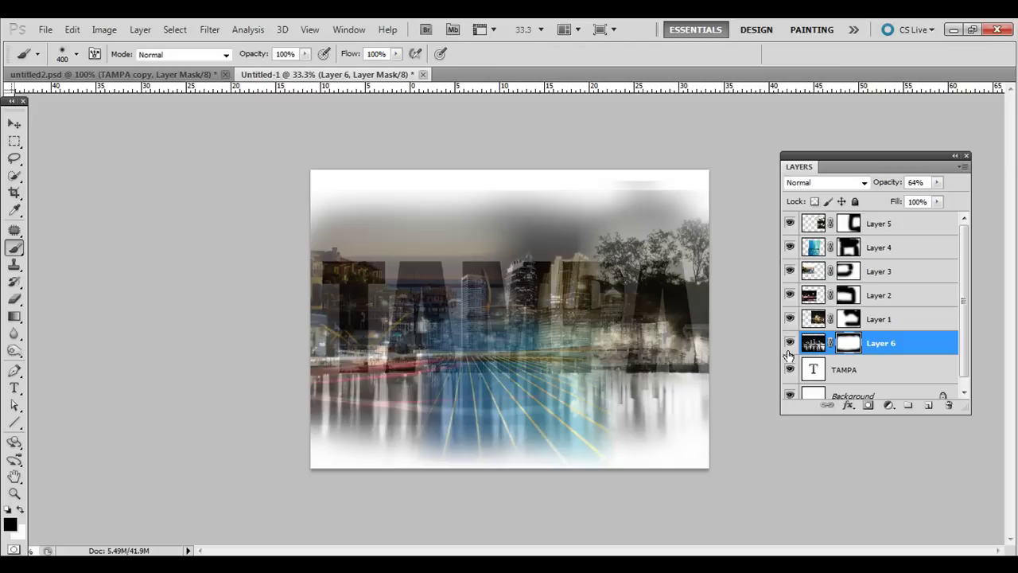
left_click(938, 183)
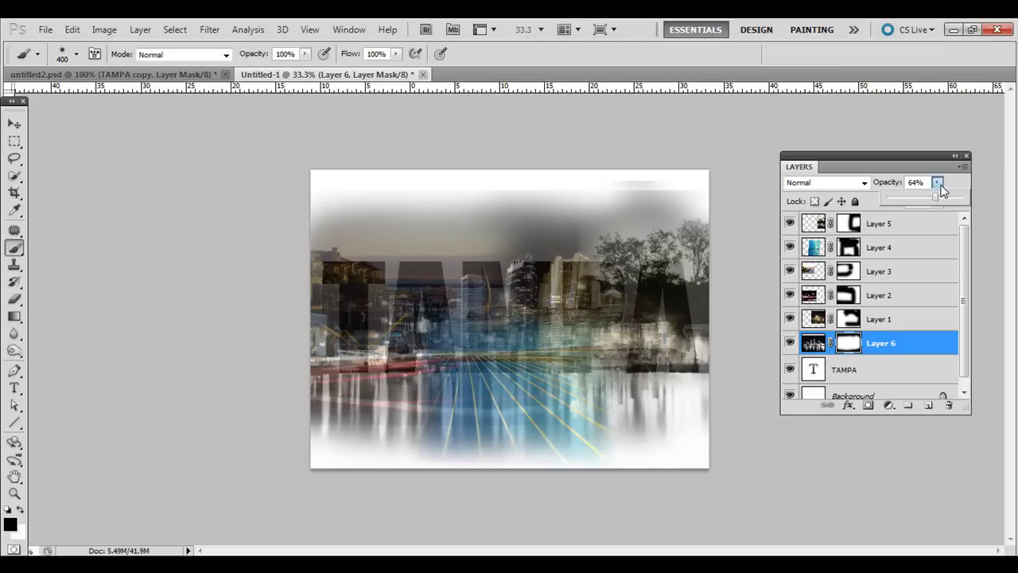
left_click_drag(936, 198, 969, 198)
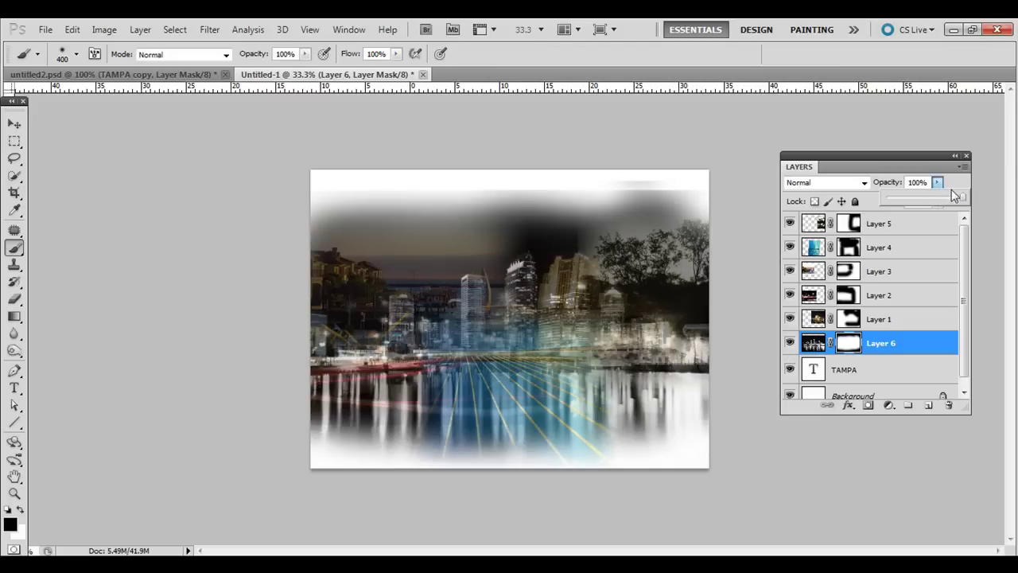
left_click(813, 319)
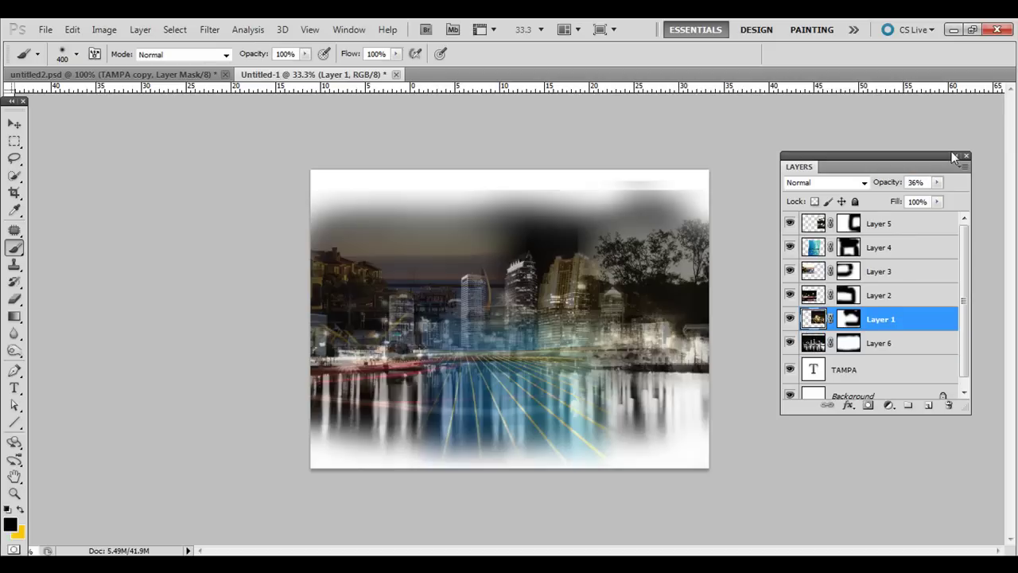
left_click(938, 183)
left_click_drag(921, 202, 986, 209)
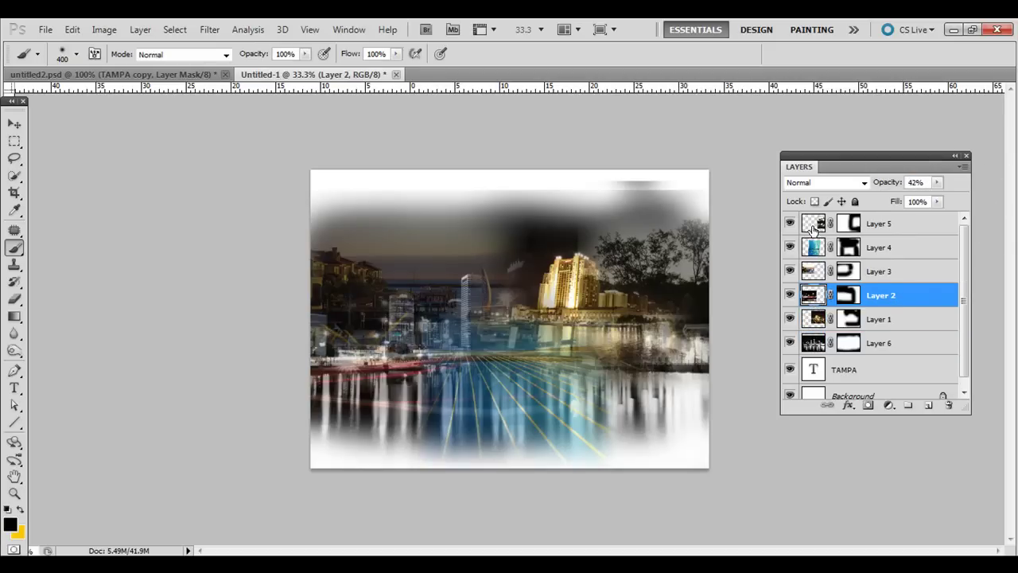
left_click(813, 228, "shift")
left_click(938, 182)
left_click_drag(937, 197, 953, 188)
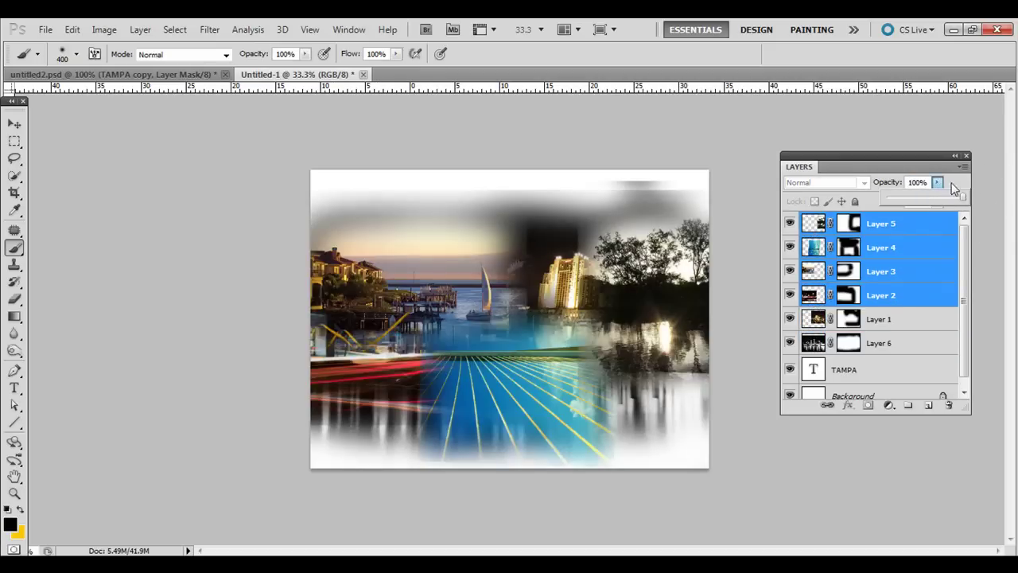
left_click(938, 182)
left_click(810, 250)
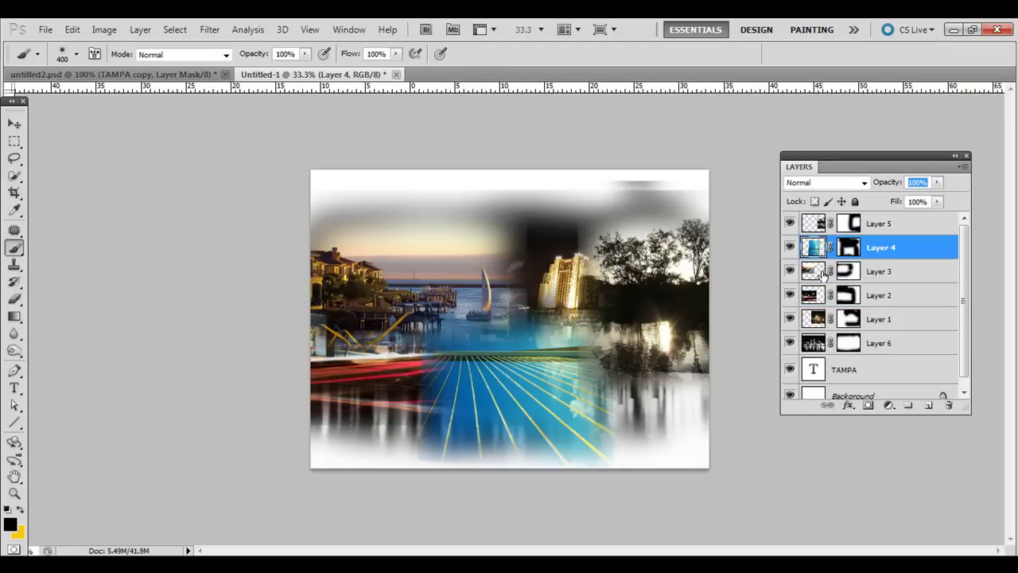
left_click(821, 274)
left_click(818, 295)
left_click(819, 227)
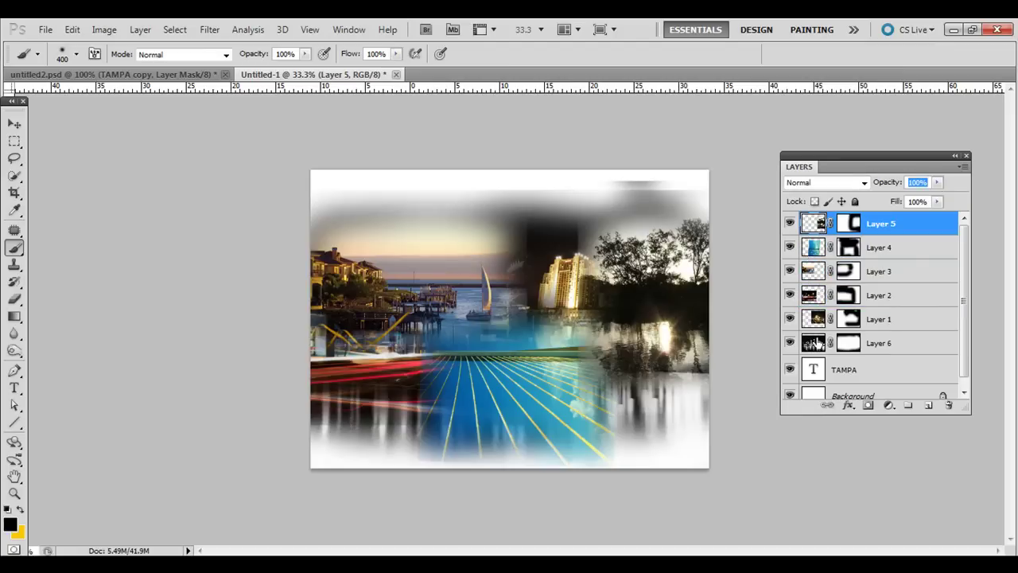
left_click(817, 345, "shift")
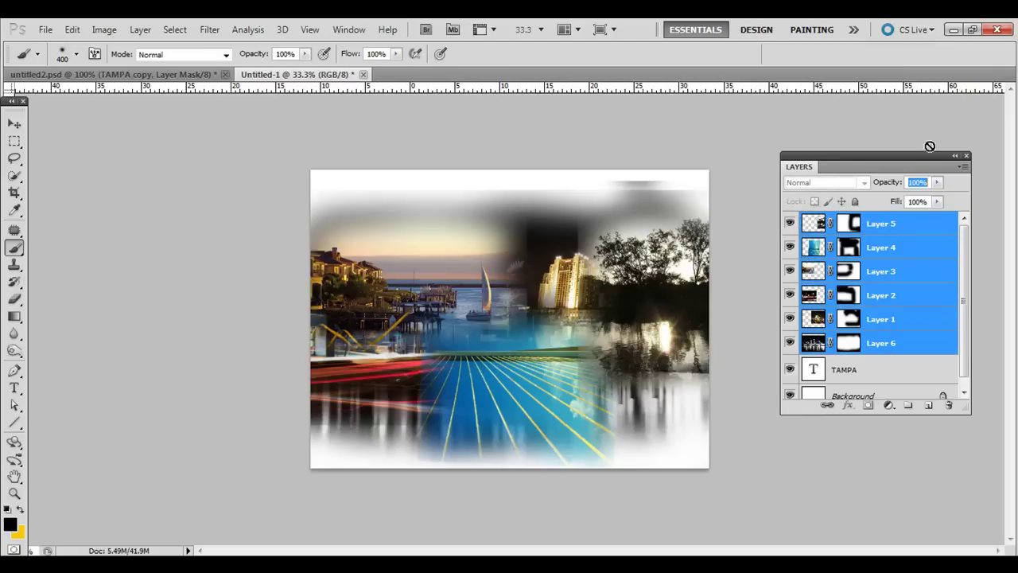
left_click(812, 222)
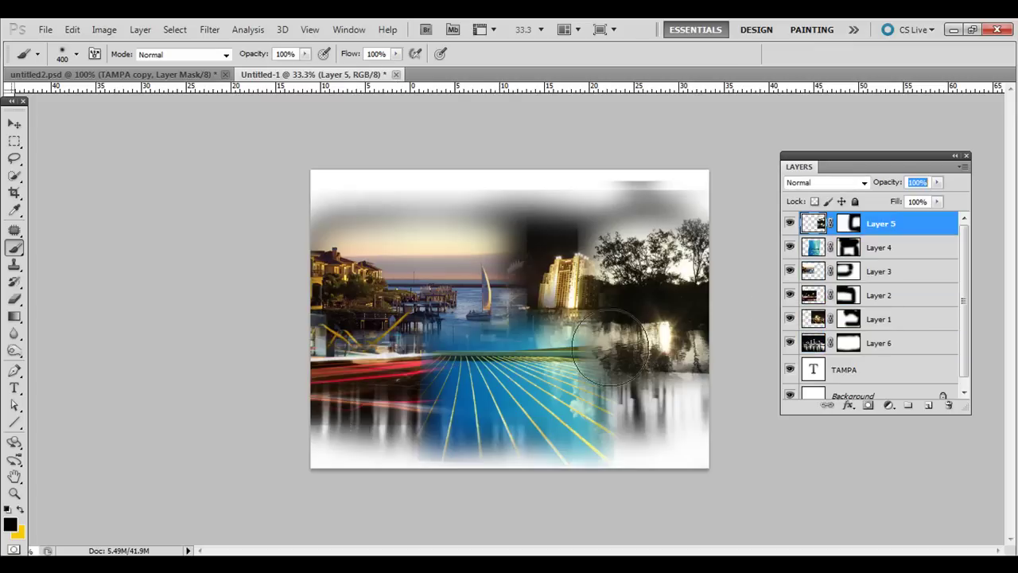
Paint more black on Layer 5's mask and mask out Layer 4's lower-left blue grid
left_click(790, 223)
left_click(790, 223)
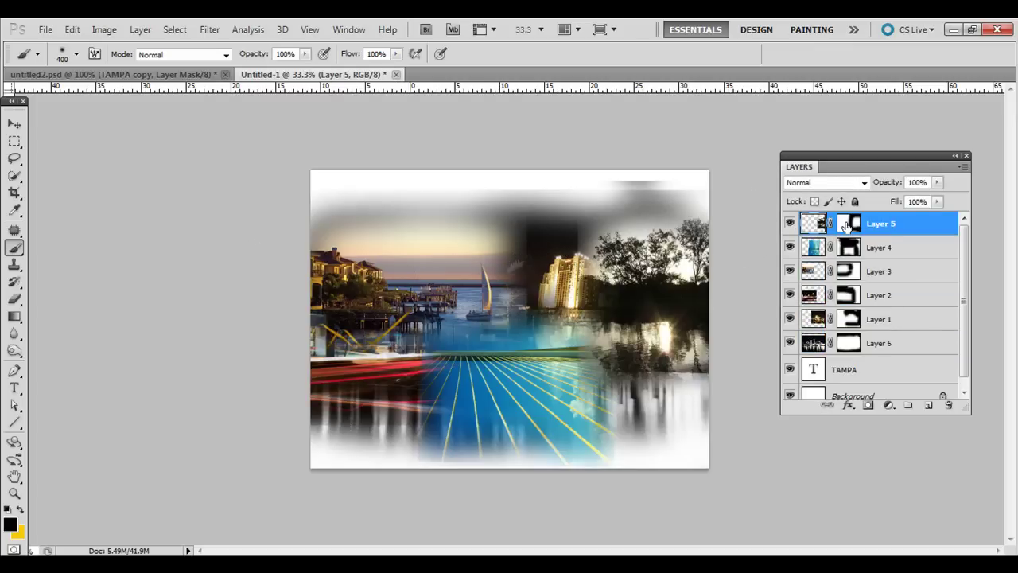
left_click(845, 225)
mouse_move(546, 216)
left_mouse_down()
mouse_move(545, 374)
mouse_move(597, 412)
left_mouse_up()
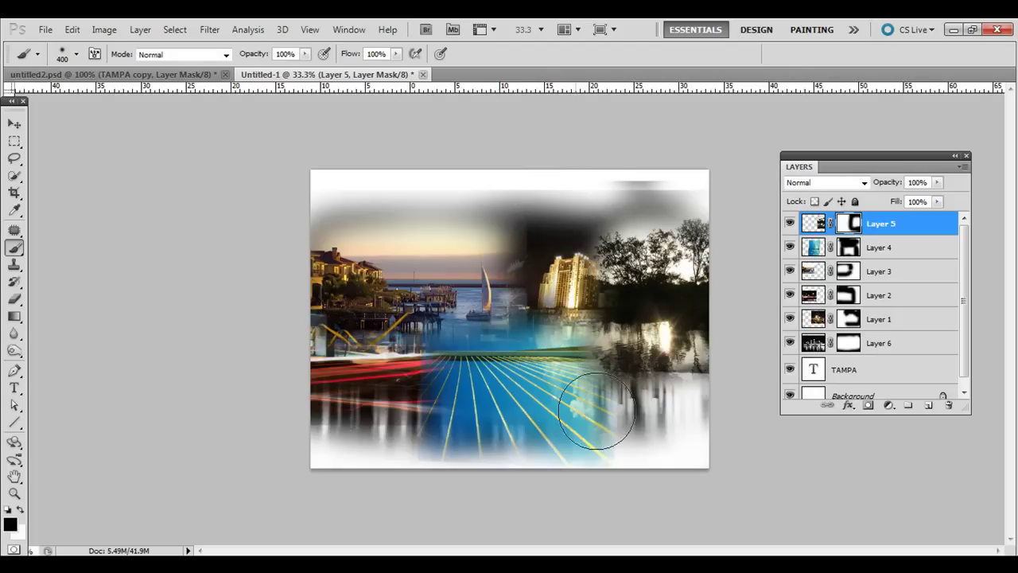
left_click(791, 249)
left_click(790, 249)
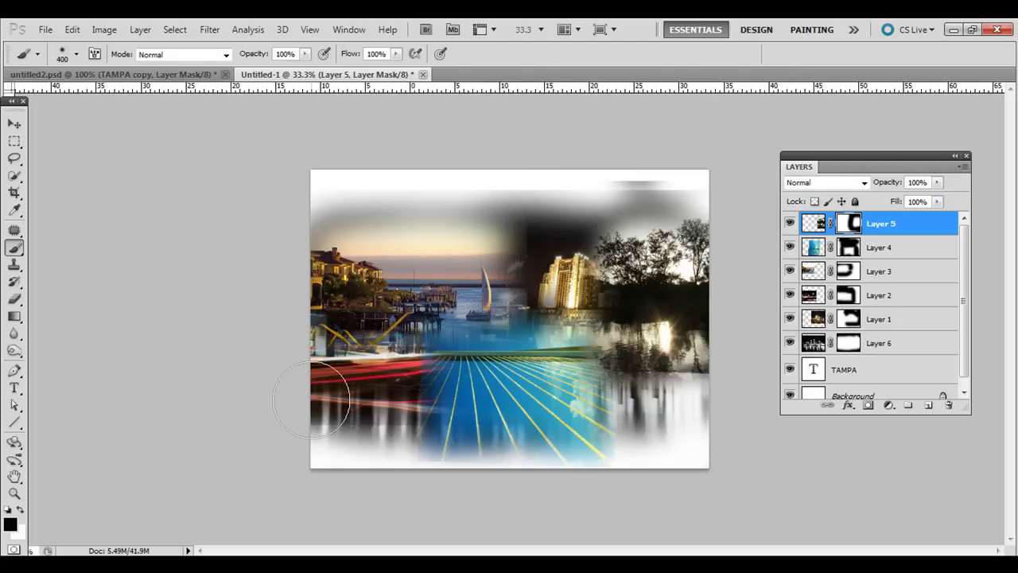
left_click_drag(391, 422, 393, 445)
left_click(849, 247)
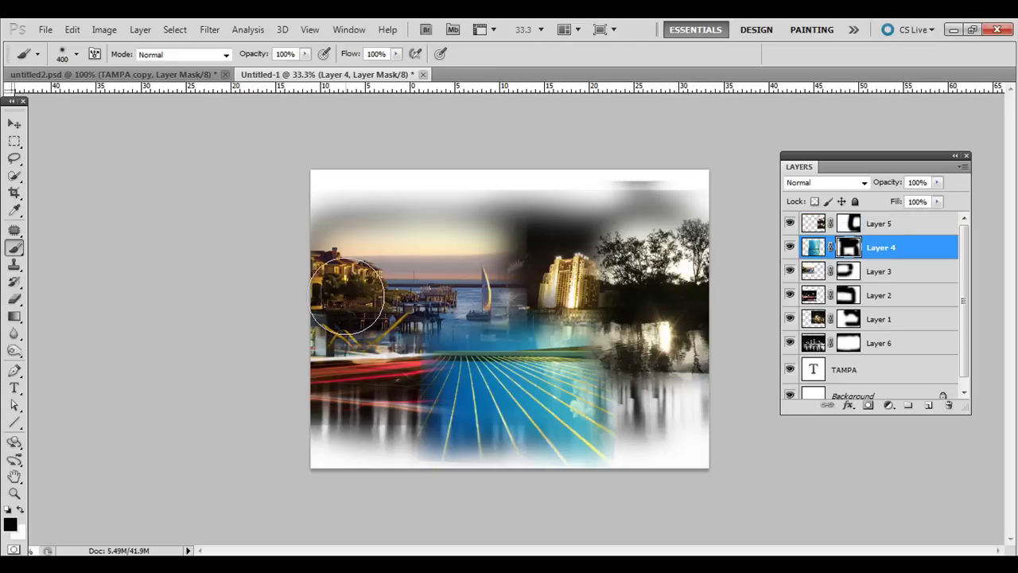
left_click_drag(435, 388, 397, 453)
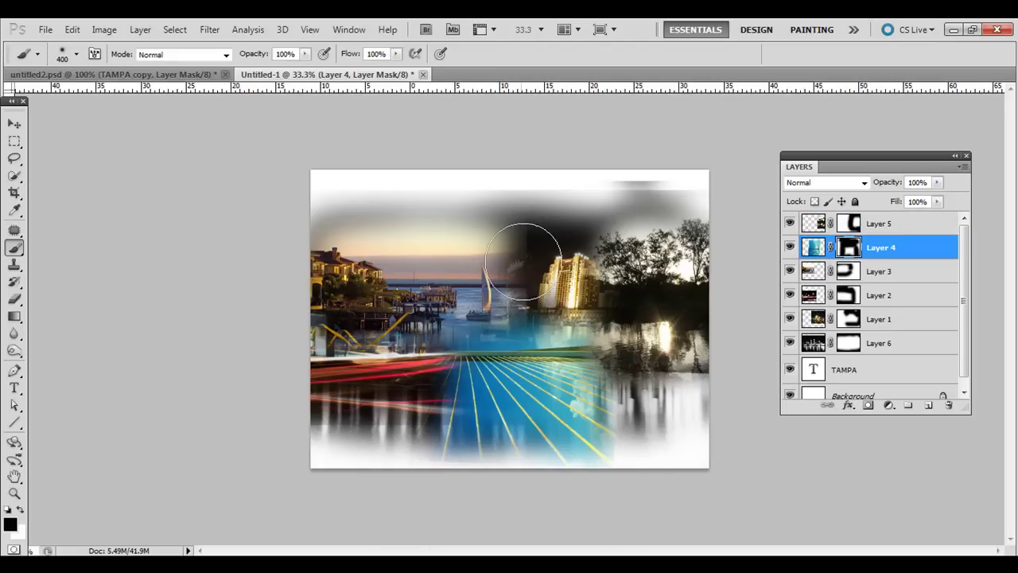
Paint Layer 1's mask to reveal the black-and-white skyscraper near the centre around the hotel
left_click(790, 296)
left_click(790, 295)
left_click(790, 319)
left_click(790, 319)
left_click(867, 319)
mouse_move(496, 208)
left_mouse_down()
mouse_move(506, 306)
mouse_move(494, 302)
mouse_move(507, 217)
mouse_move(533, 290)
mouse_move(521, 298)
left_mouse_up()
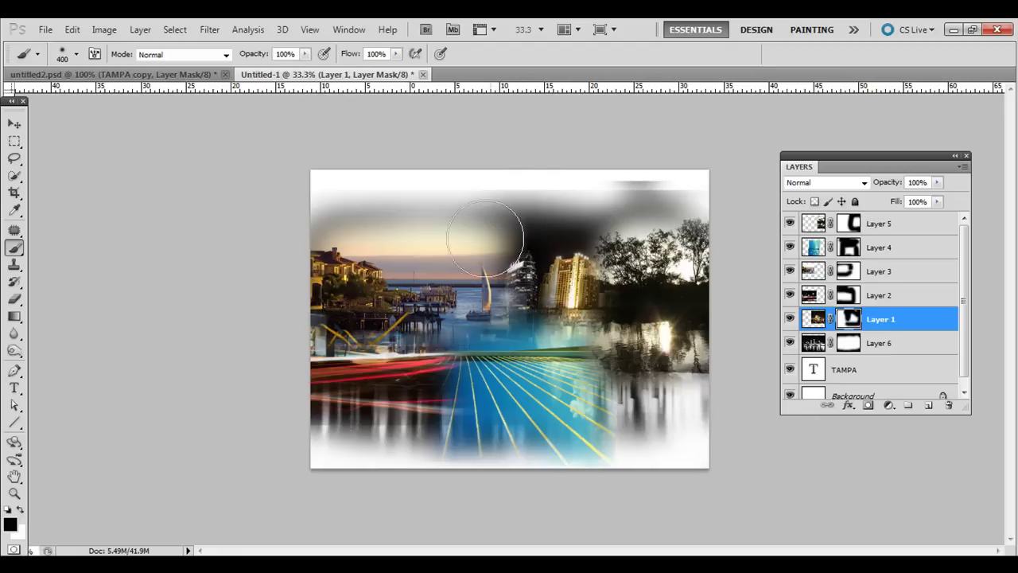
mouse_move(518, 228)
left_mouse_down()
mouse_move(501, 293)
mouse_move(509, 349)
mouse_move(527, 371)
mouse_move(499, 349)
mouse_move(478, 263)
left_mouse_up()
Blend Layer 3's mask around the top-centre buildings
left_click(790, 271)
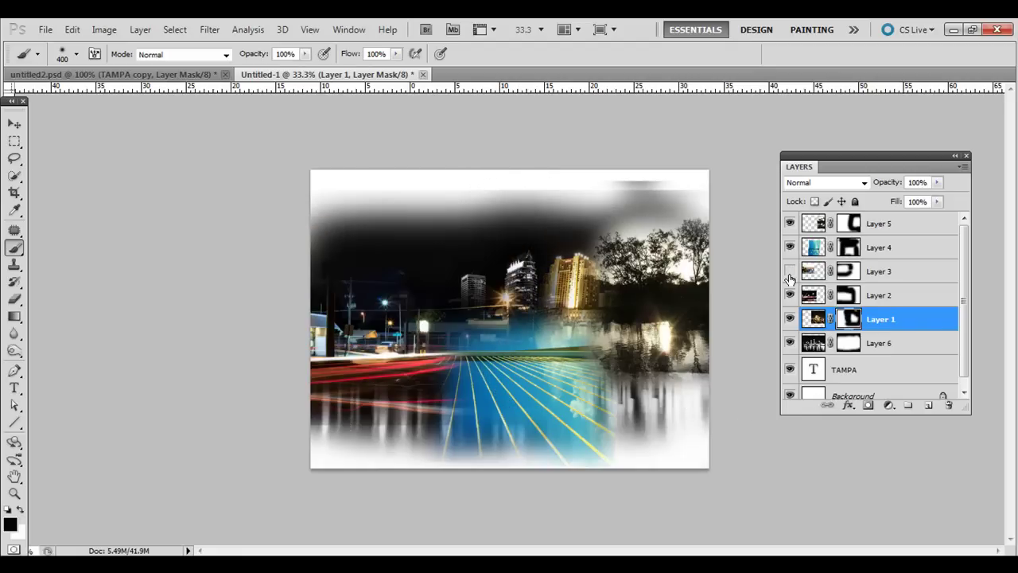
left_click(790, 271)
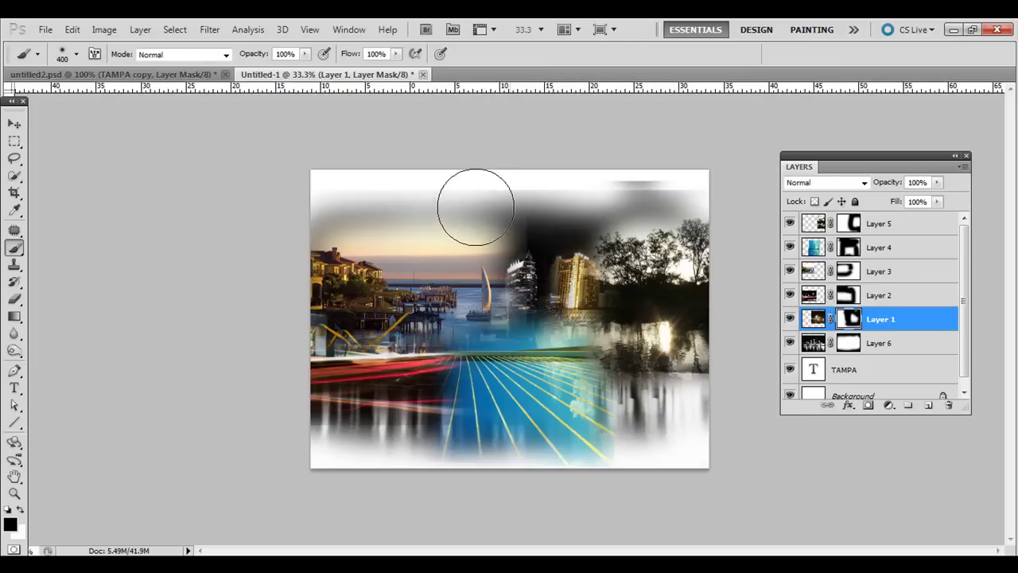
left_click(598, 350)
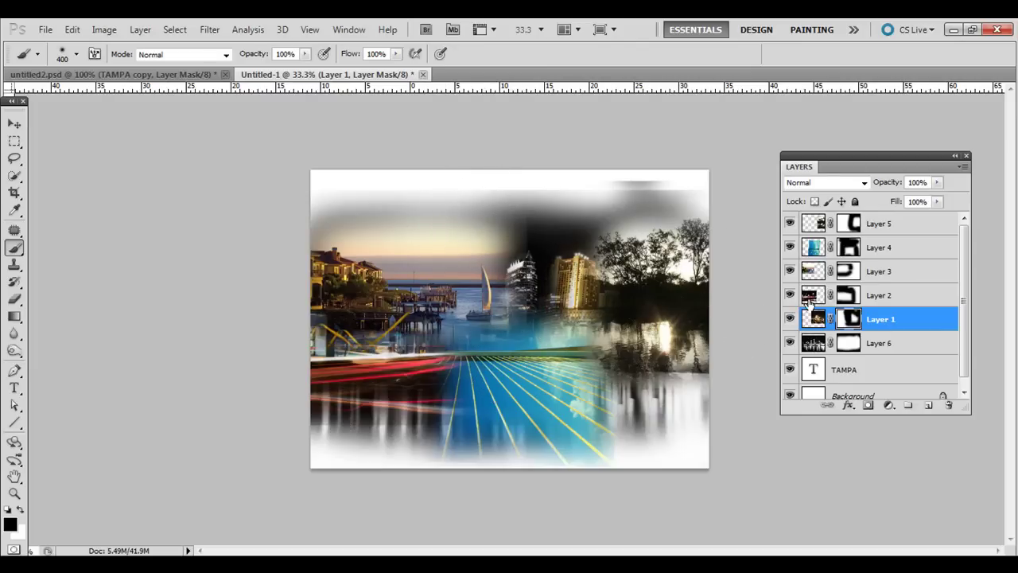
left_click(849, 275)
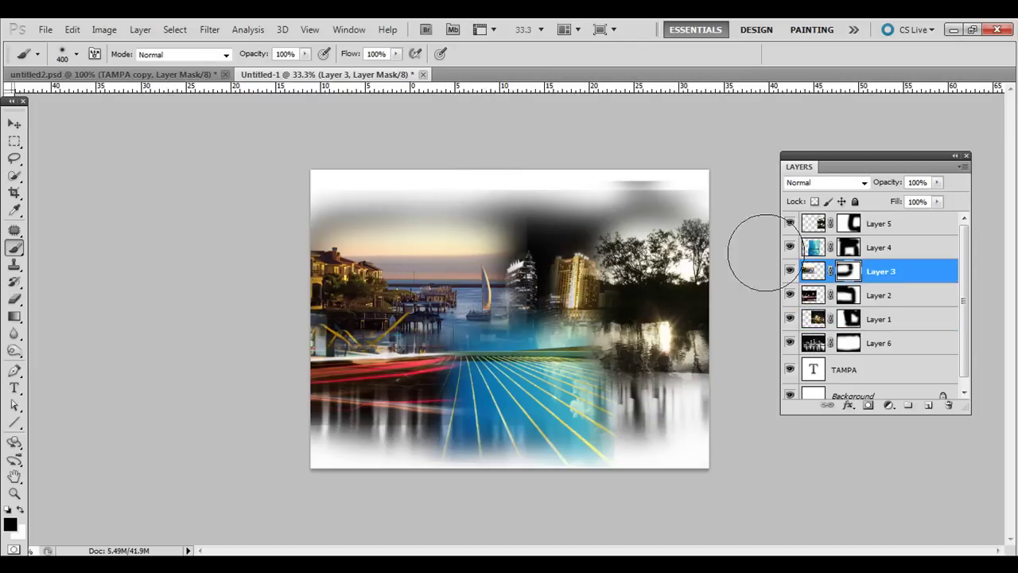
left_click_drag(489, 215, 518, 255)
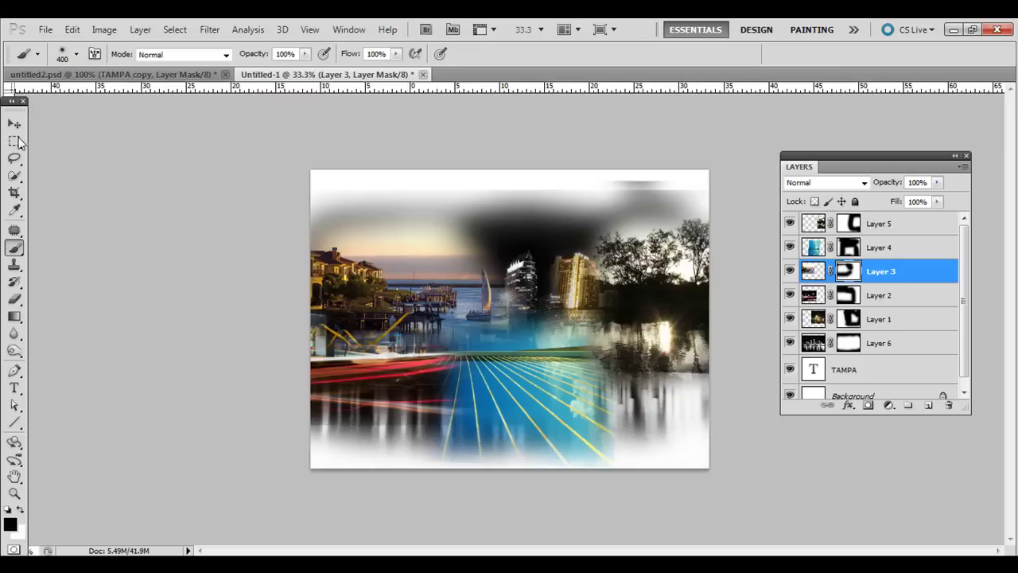
Shift Layer 3 slightly left and paint Layer 4's mask to reveal red light trails across the middle
left_click(15, 124)
left_click_drag(490, 310, 459, 323)
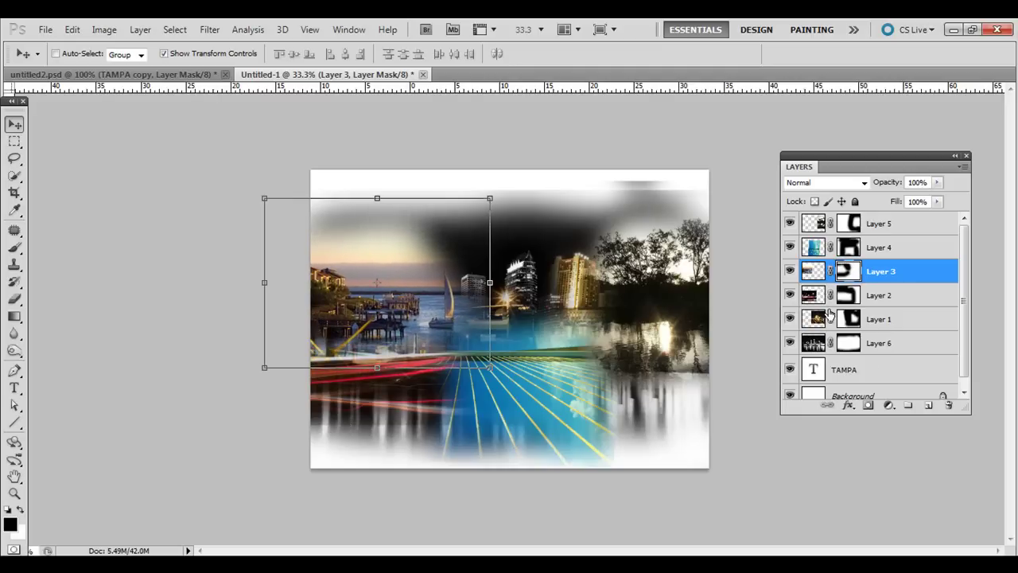
left_click(811, 253)
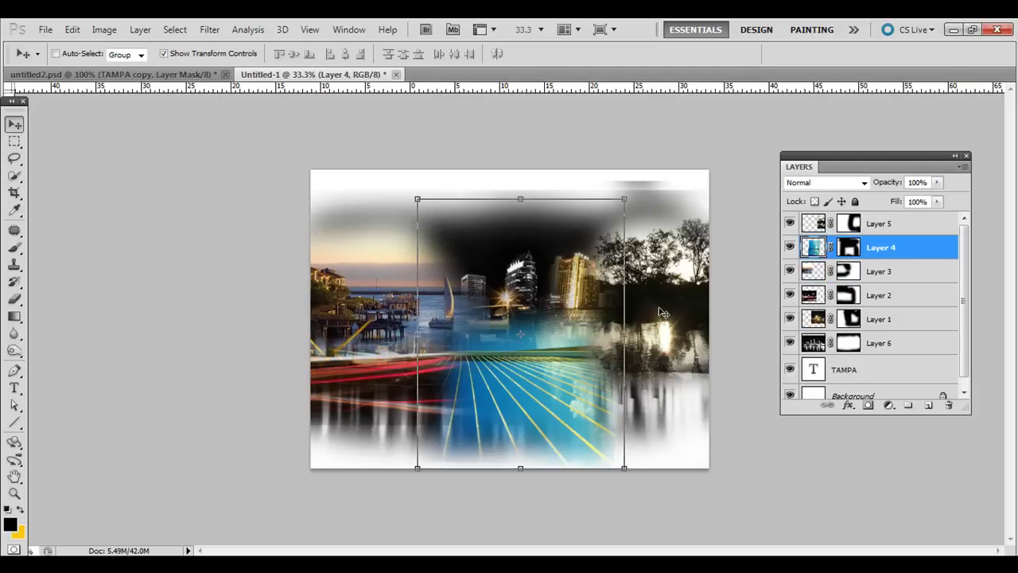
left_click(848, 251)
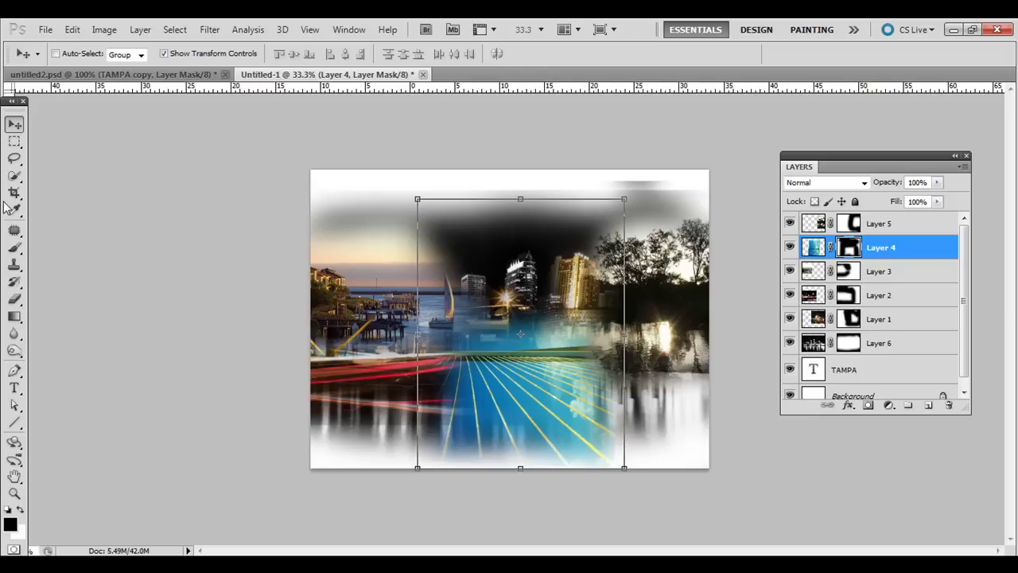
left_click(14, 246)
left_click_drag(551, 349, 434, 338)
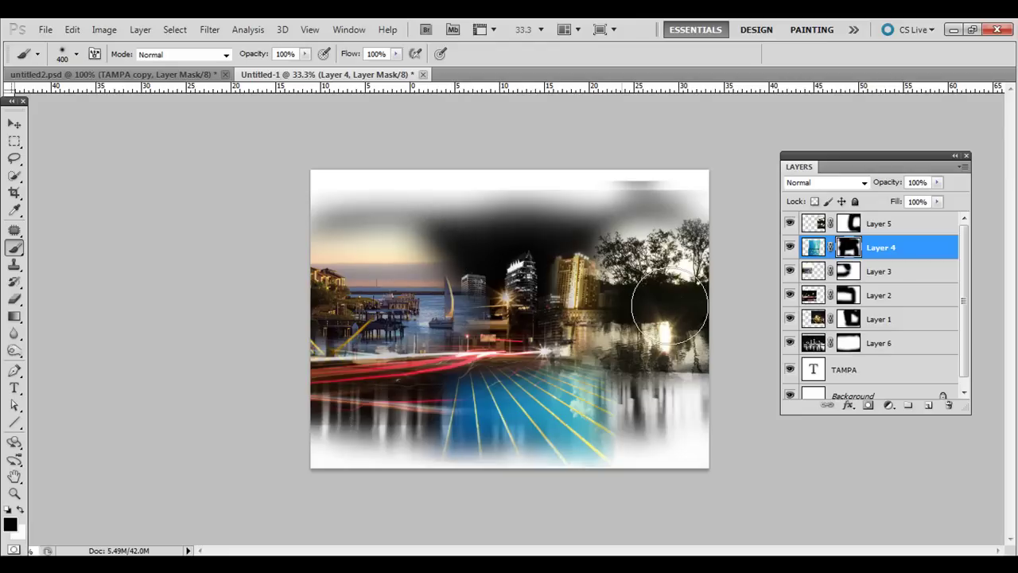
Select Layer 5 through Layer 6 and merge the six photo layers with Ctrl+E
left_click(810, 225)
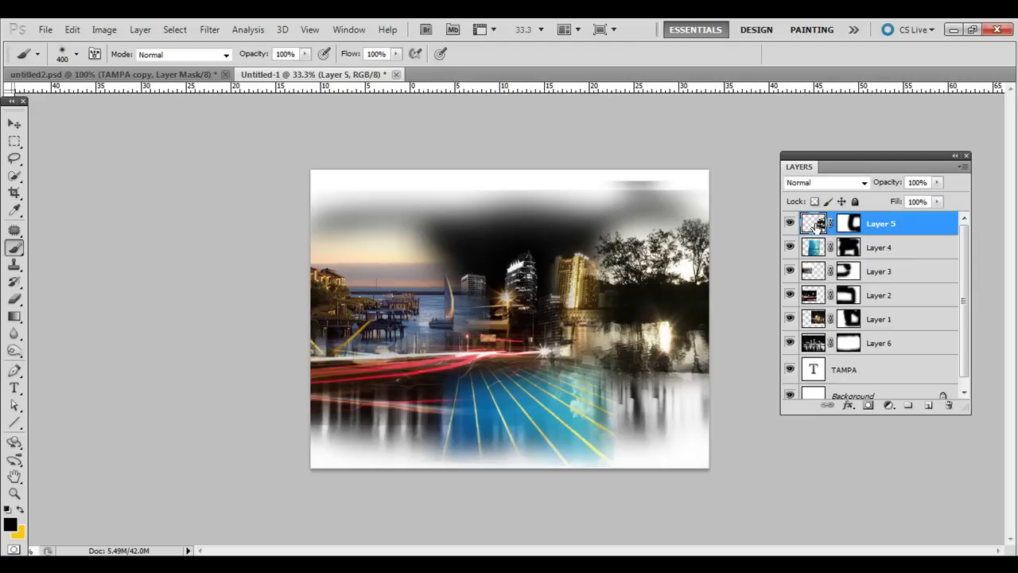
left_click(818, 344, "shift")
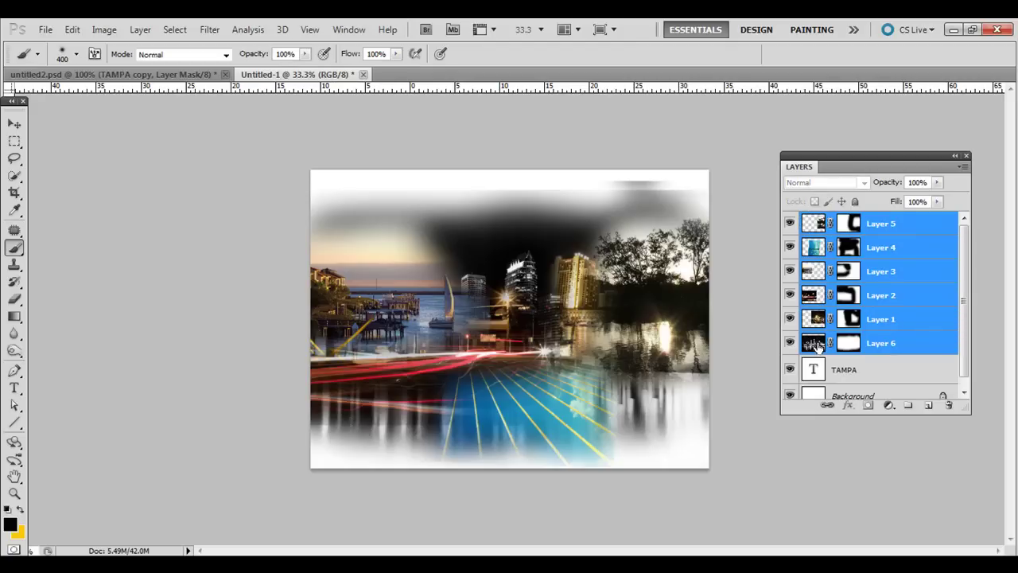
left_click(142, 32)
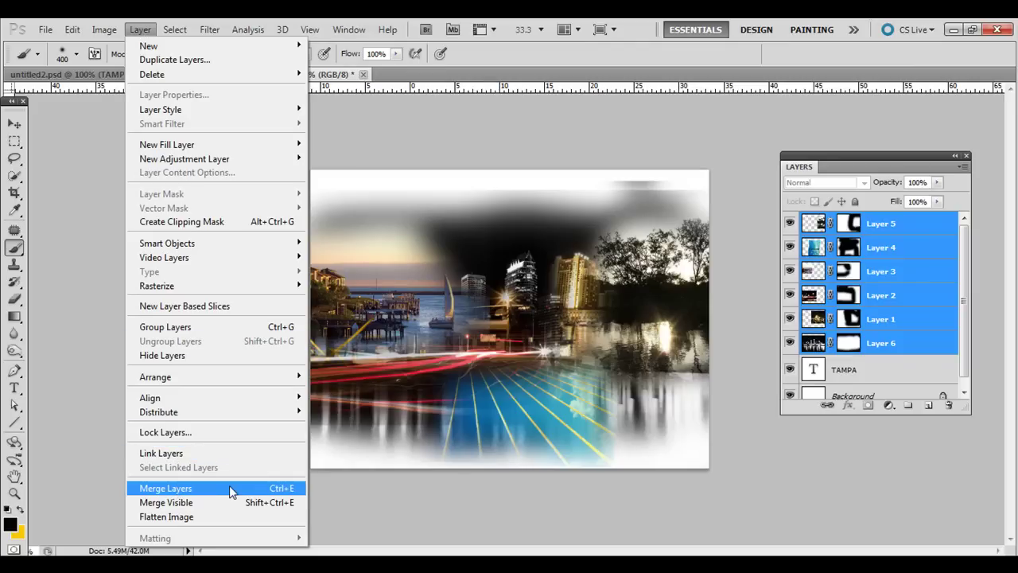
left_click(140, 31)
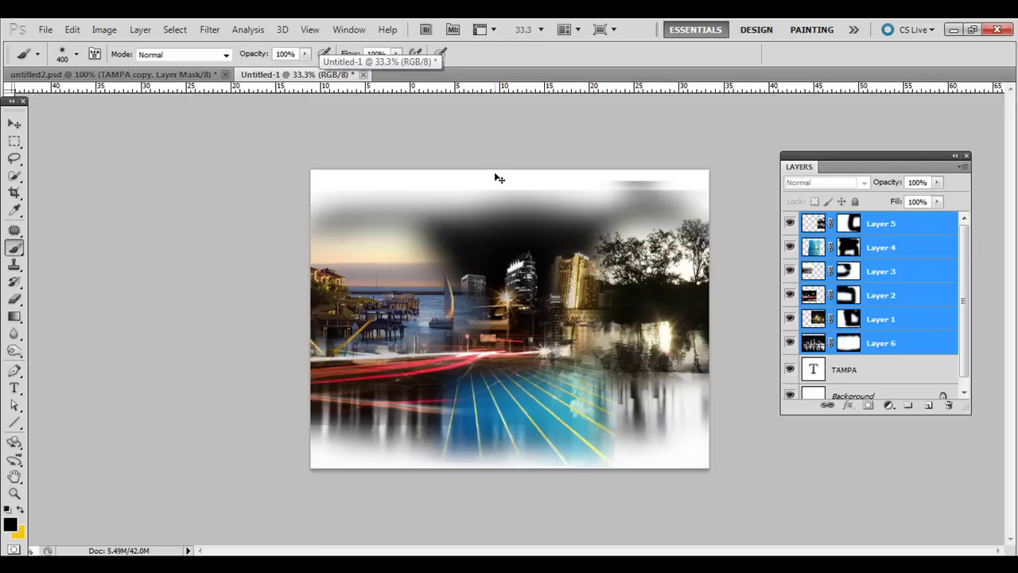
key("ctrl+e")
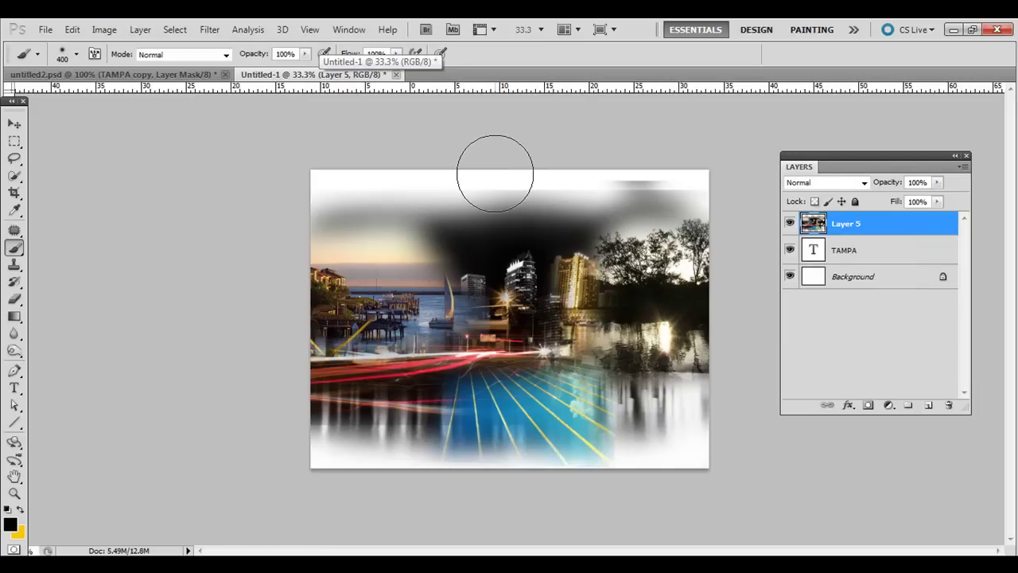
Clip the merged Layer 5 to the TAMPA text, then select the TAMPA layer
left_click(853, 235, "alt")
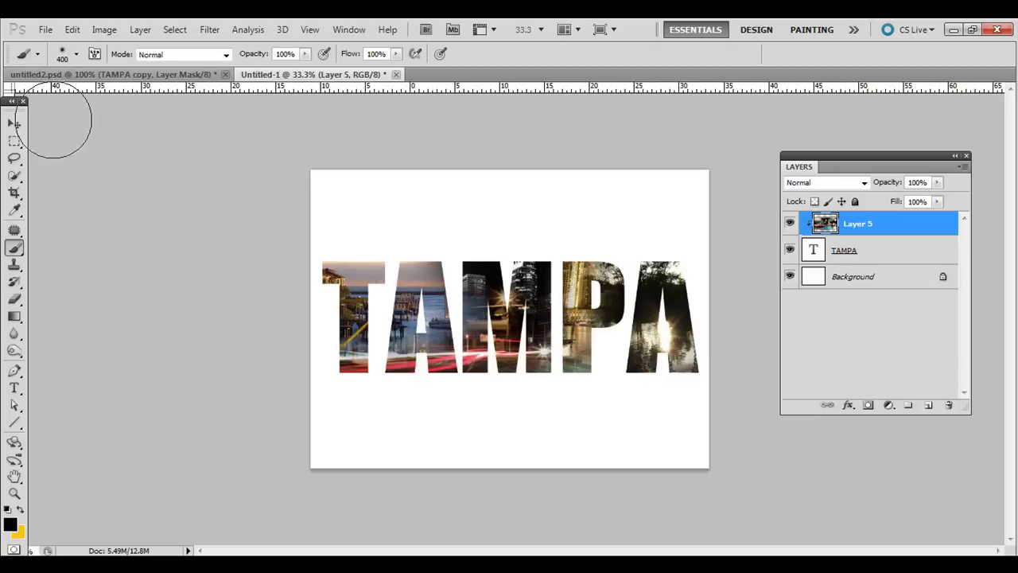
left_click(817, 256)
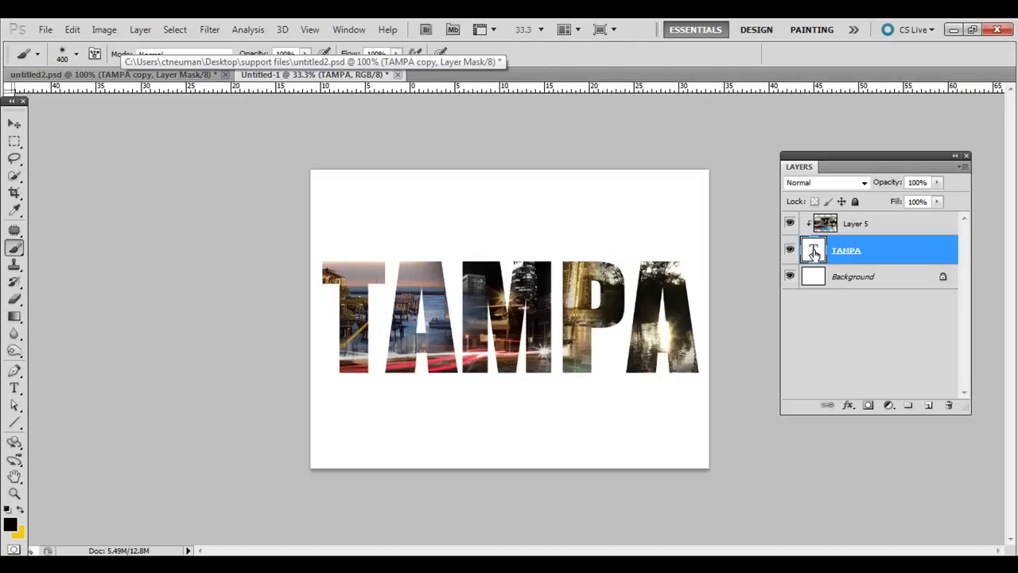
Rasterize the TAMPA type layer from its right-click menu
right_click(814, 253)
left_click(812, 253)
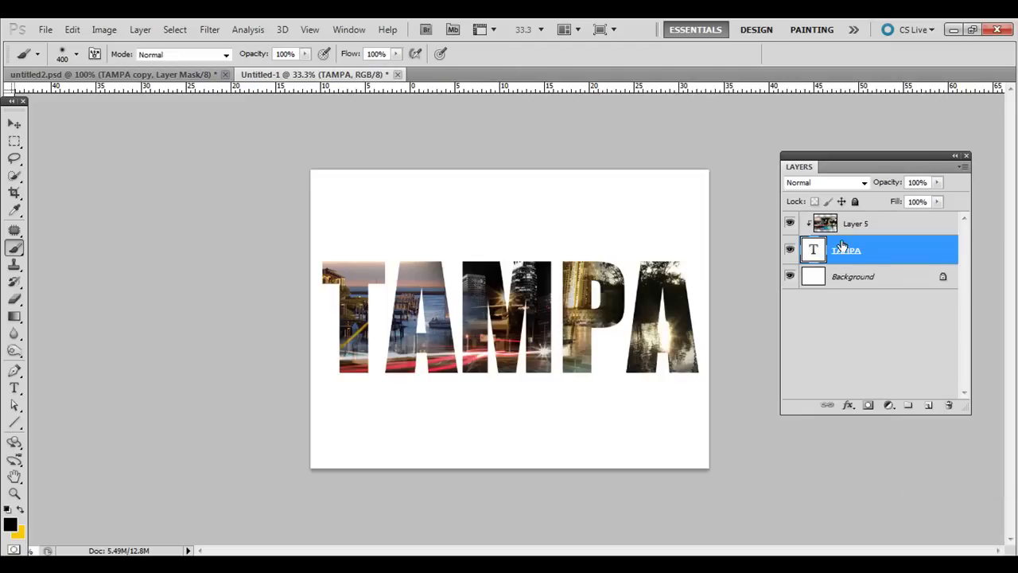
right_click(849, 242)
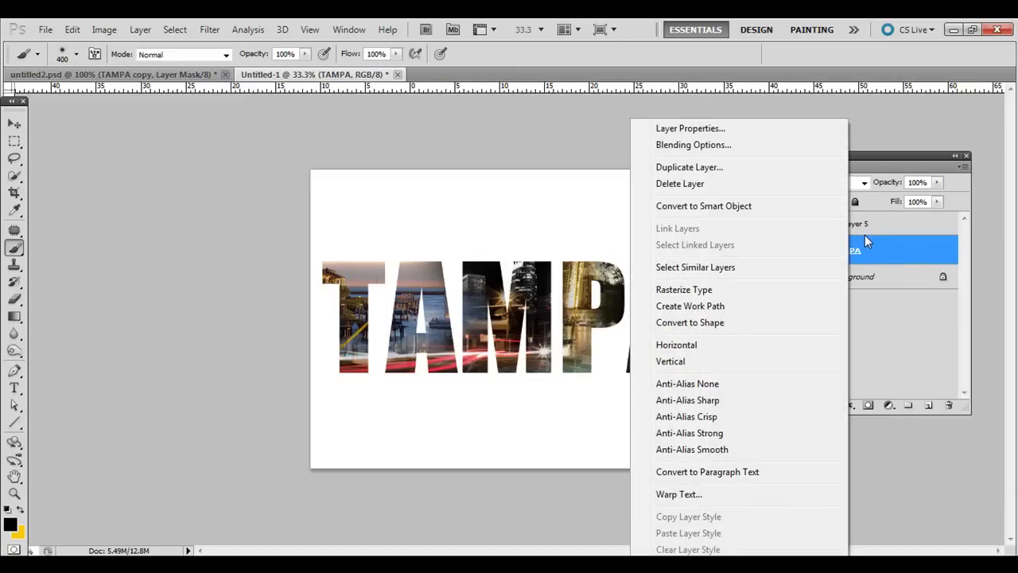
left_click(683, 289)
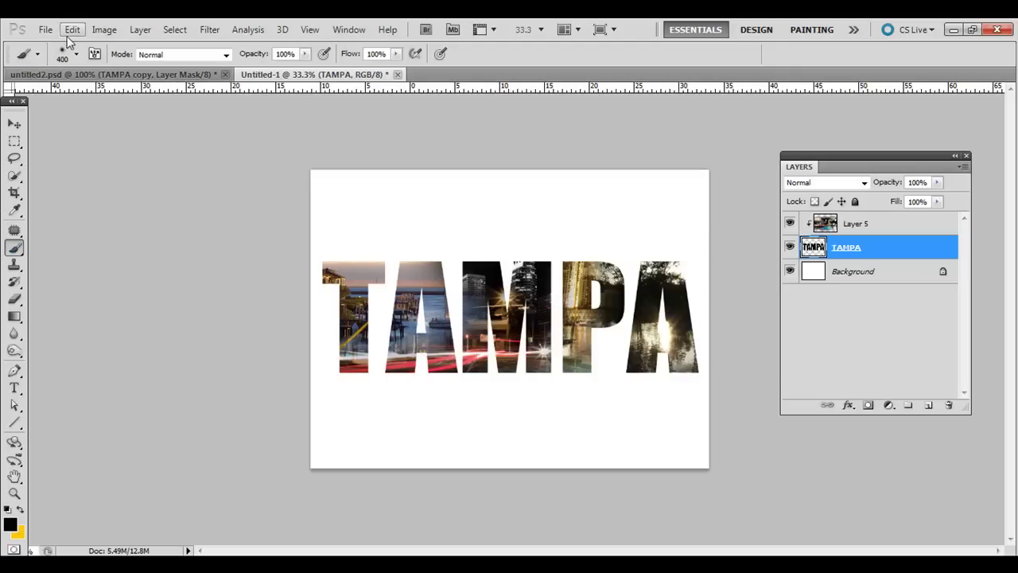
Try the 1589 px splatter brush with test stamps beside TAMPA, undoing each one
left_click(76, 55)
mouse_move(171, 208)
left_mouse_down()
mouse_move(170, 264)
mouse_move(171, 195)
left_mouse_up()
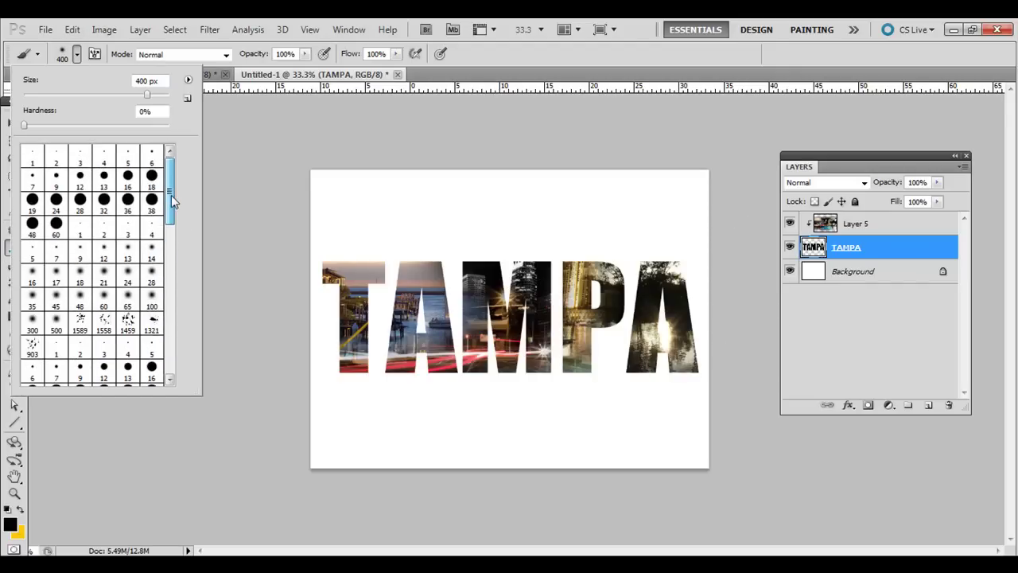
left_click(79, 326)
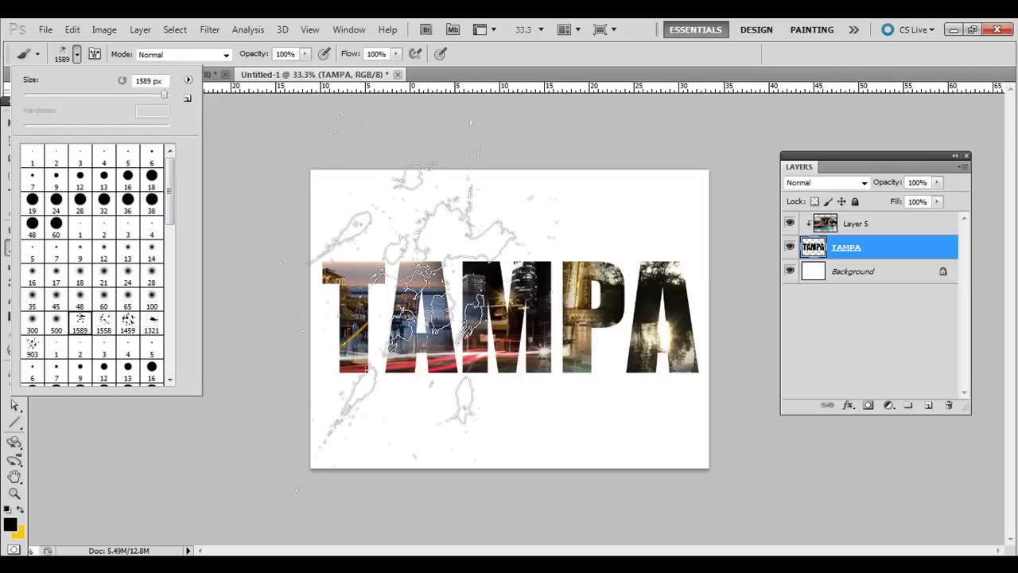
left_click(78, 56)
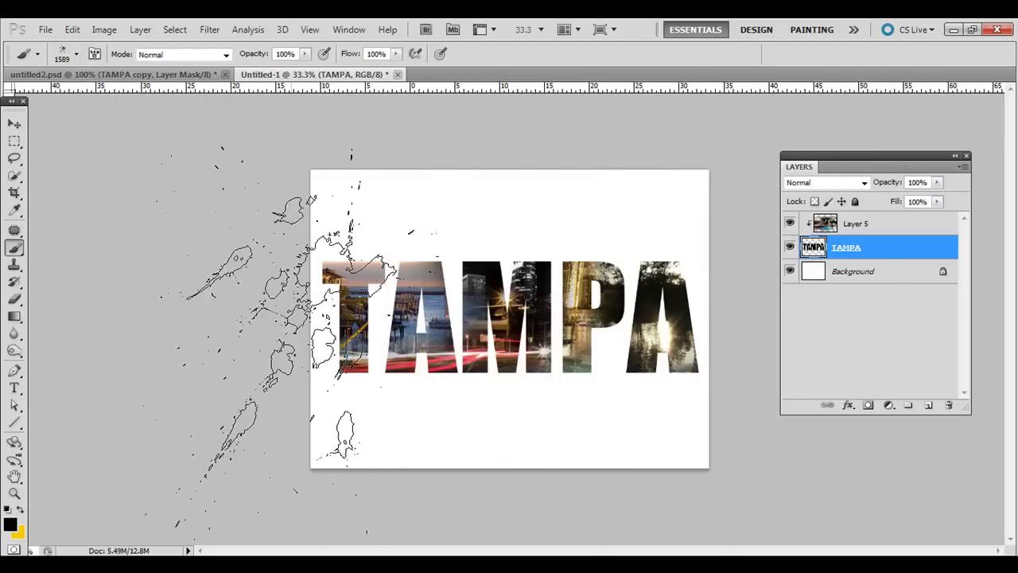
left_click(390, 327)
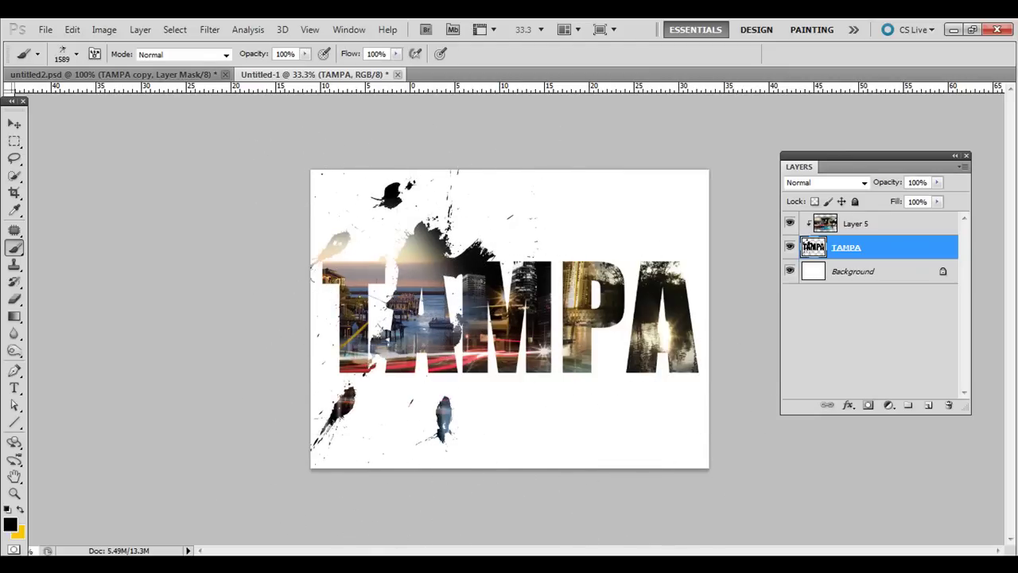
key("ctrl+z")
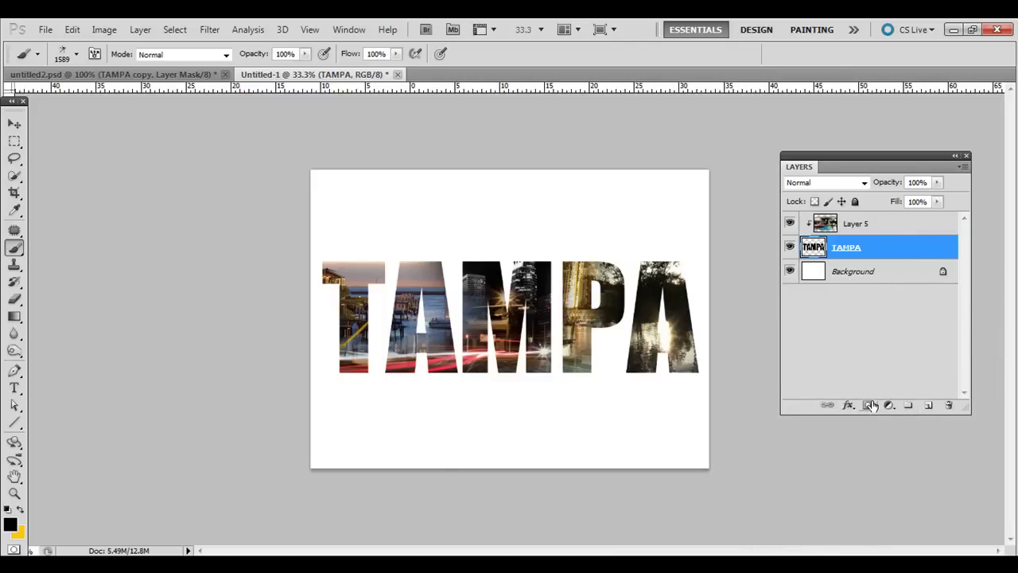
key("bracketleft")
key("bracketleft")
key("bracketleft")
key("bracketleft")
key("bracketleft")
key("bracketleft")
key("bracketleft")
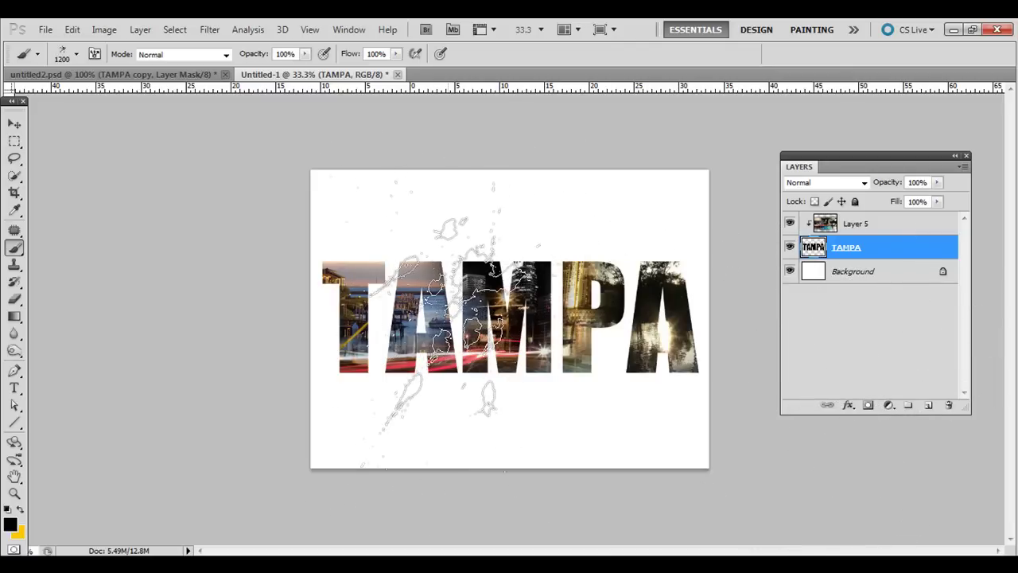
mouse_move(418, 358)
left_mouse_down()
mouse_move(380, 402)
mouse_move(380, 392)
mouse_move(334, 398)
left_mouse_up()
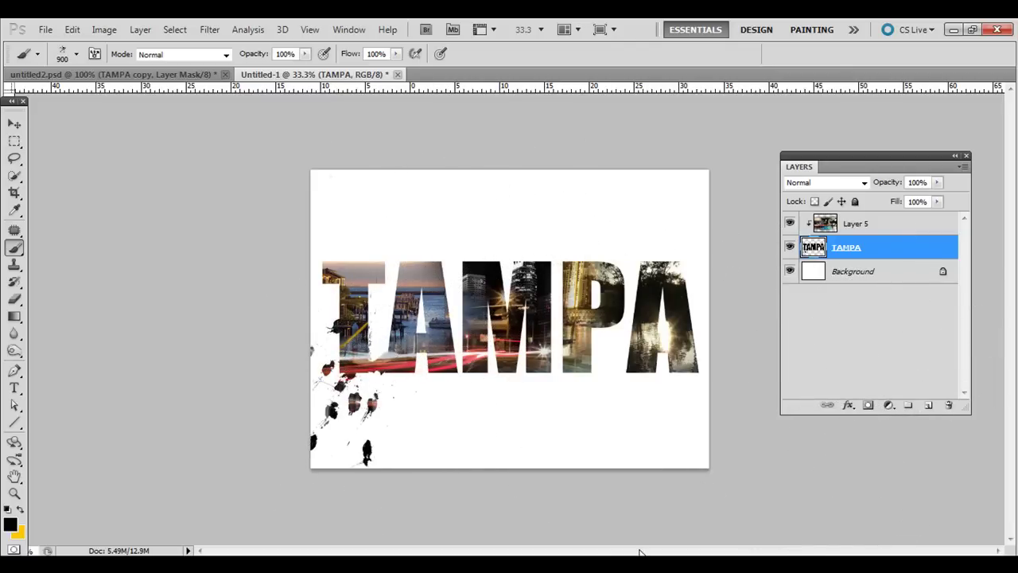
key("ctrl+z")
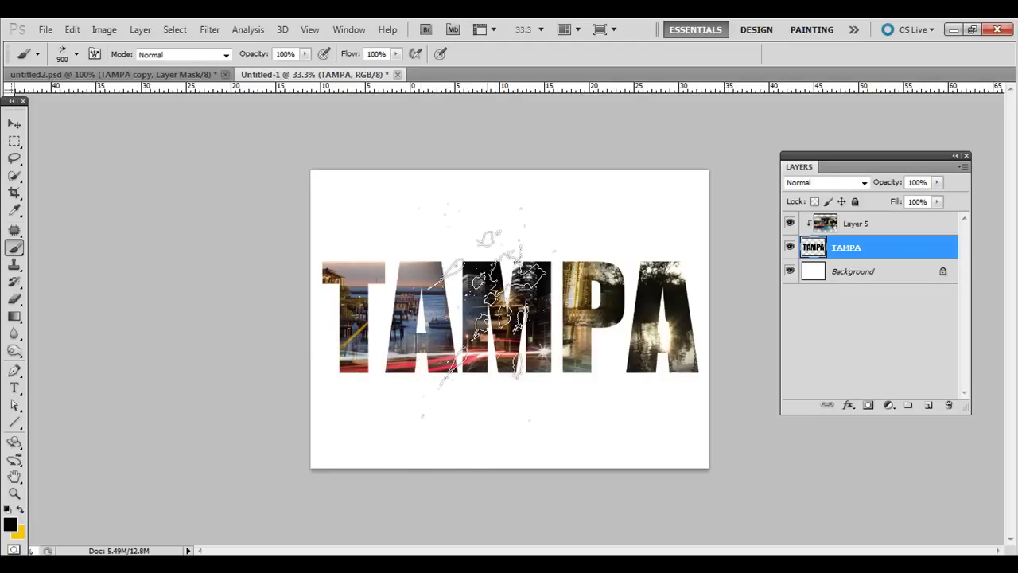
Switch to the 1321 splatter brush tip and shrink it to 800 px
left_click(77, 54)
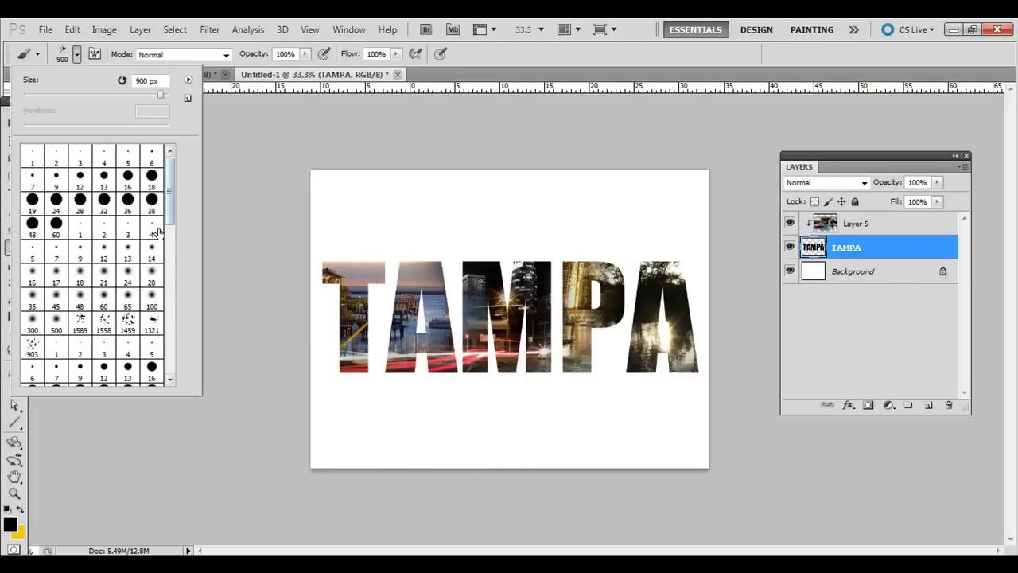
left_click(127, 325)
left_click(151, 322)
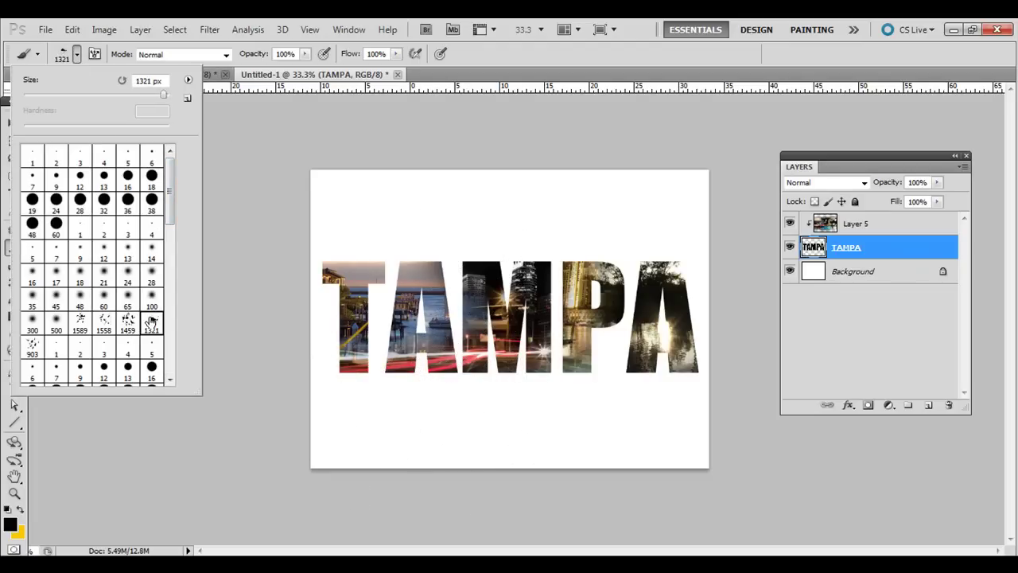
left_click(77, 54)
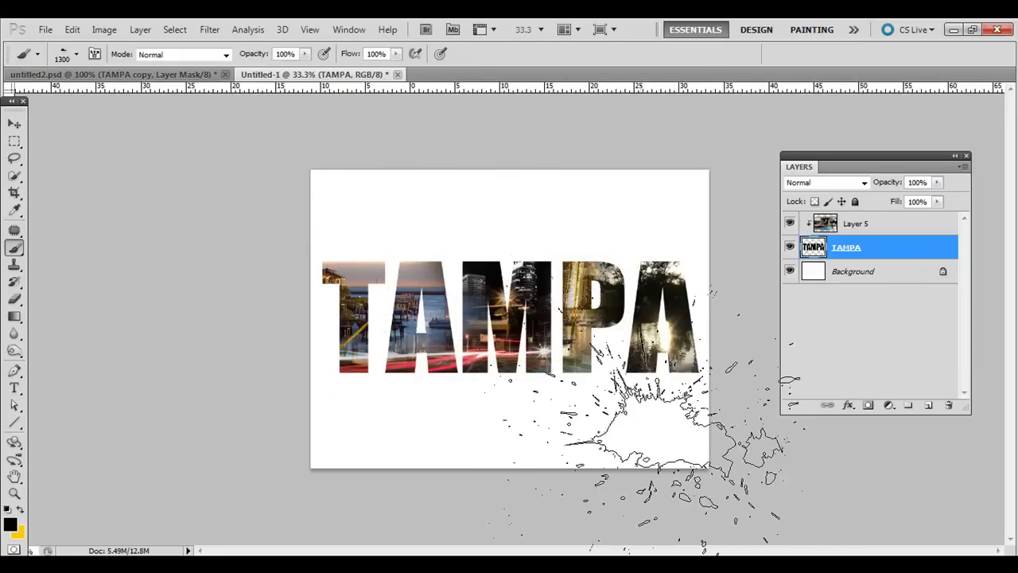
key("bracketleft")
key("bracketleft")
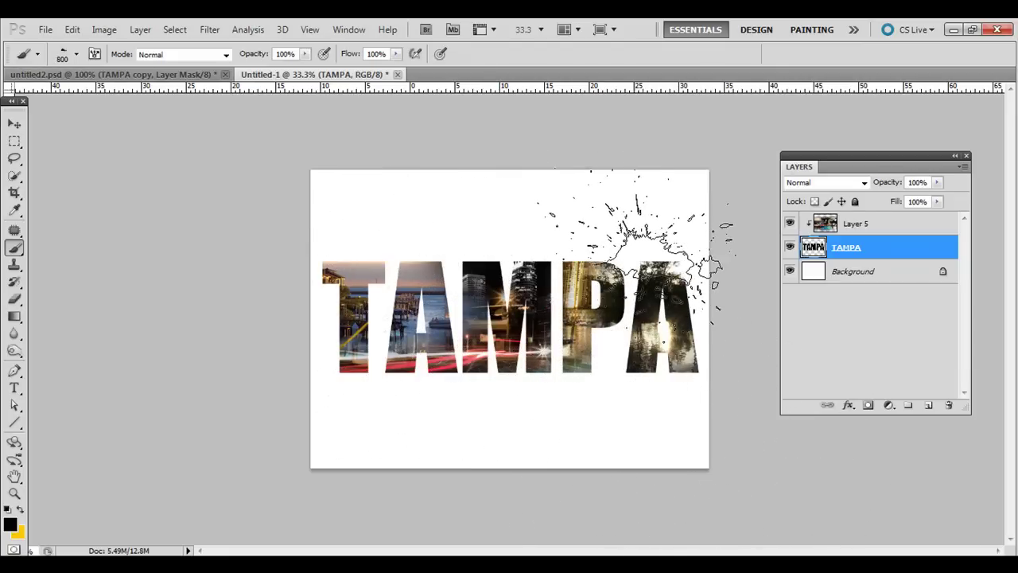
Stamp splatter at TAMPA's upper right and along the bottom edge of the letters
left_click(628, 251)
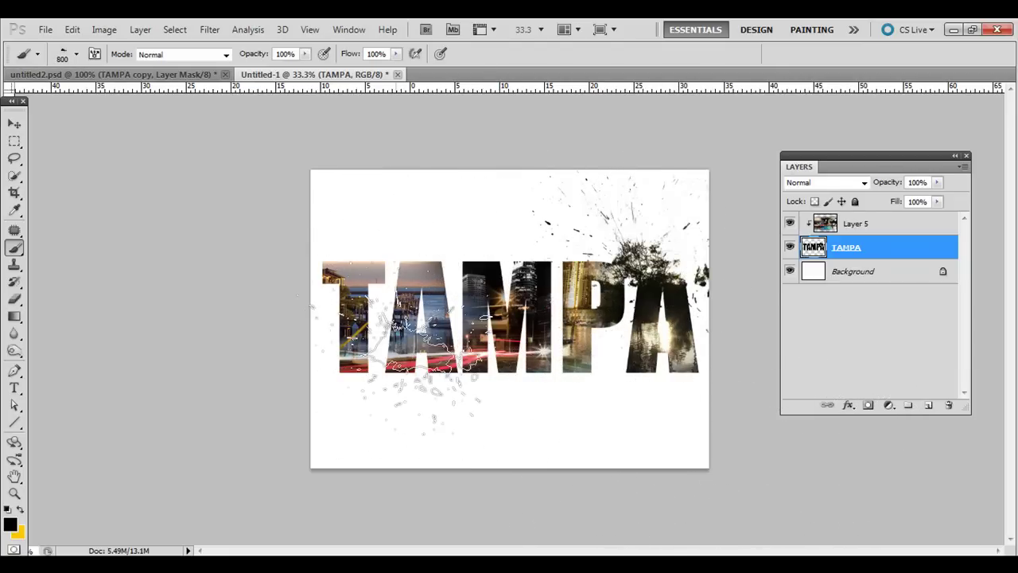
mouse_move(452, 412)
left_mouse_down()
mouse_move(381, 390)
mouse_move(556, 408)
left_mouse_up()
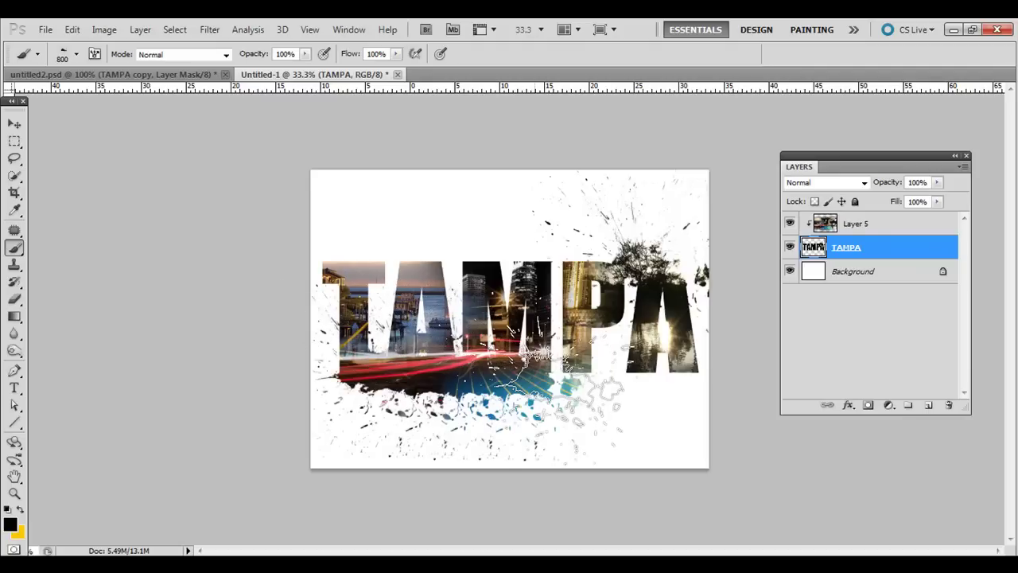
left_click_drag(509, 358, 700, 390)
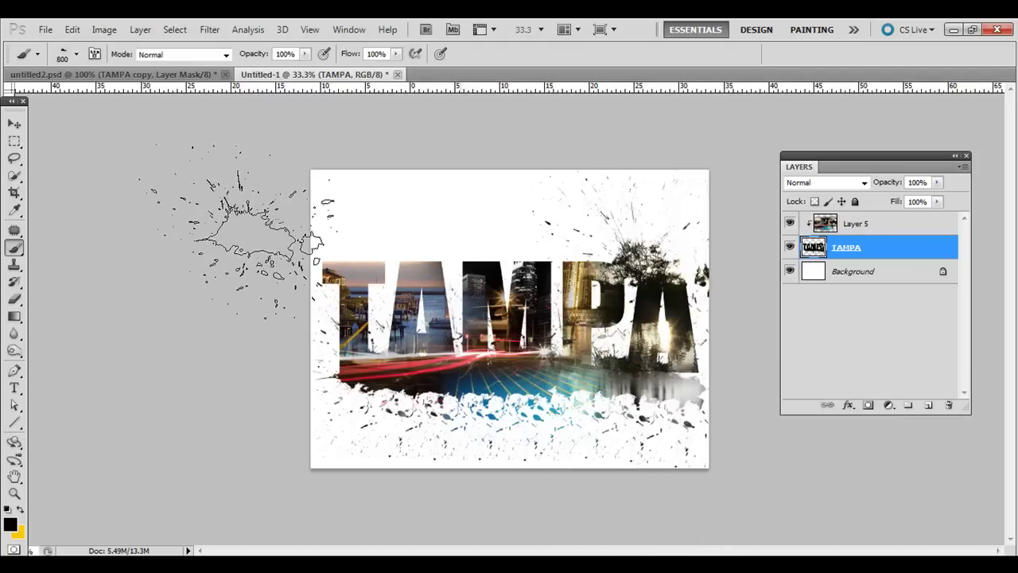
Switch to the 1589 splatter tip at 1000 px and splatter the left side of TAMPA
left_click(78, 54)
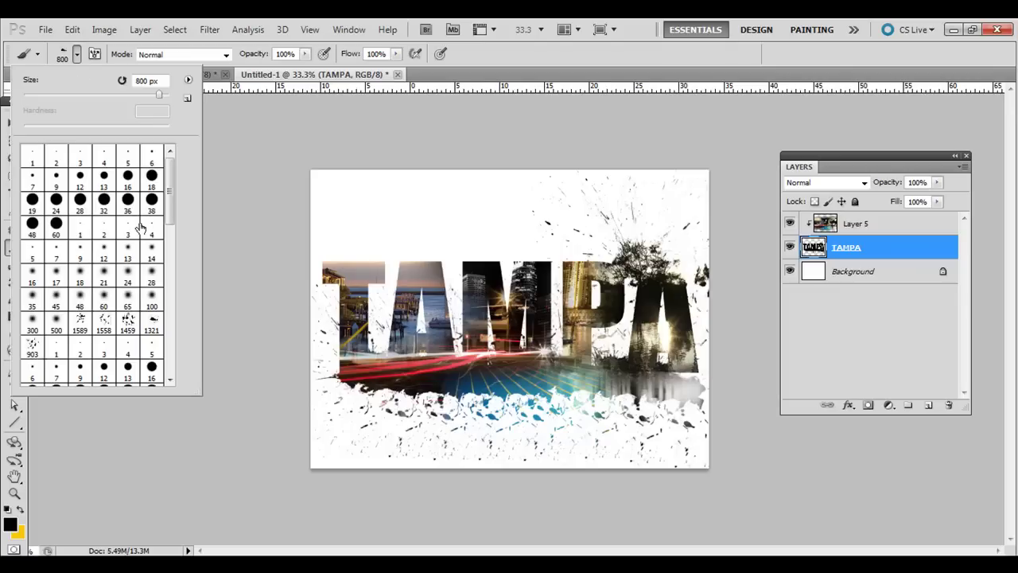
left_click(80, 322)
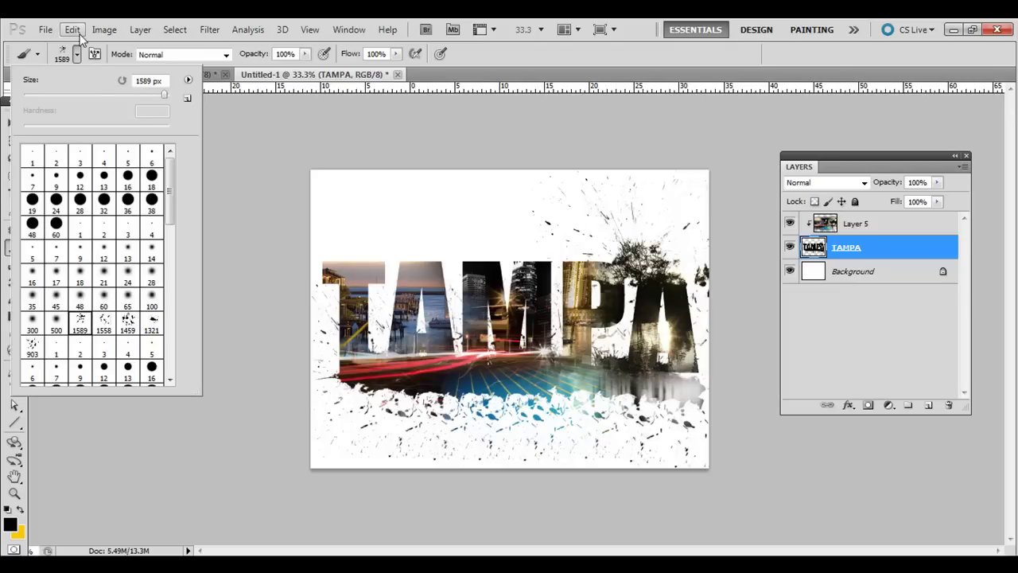
left_click(77, 54)
key("bracketleft")
key("bracketleft")
key("bracketleft")
key("bracketleft")
key("bracketleft")
key("bracketleft")
key("bracketleft")
key("bracketleft")
key("bracketleft")
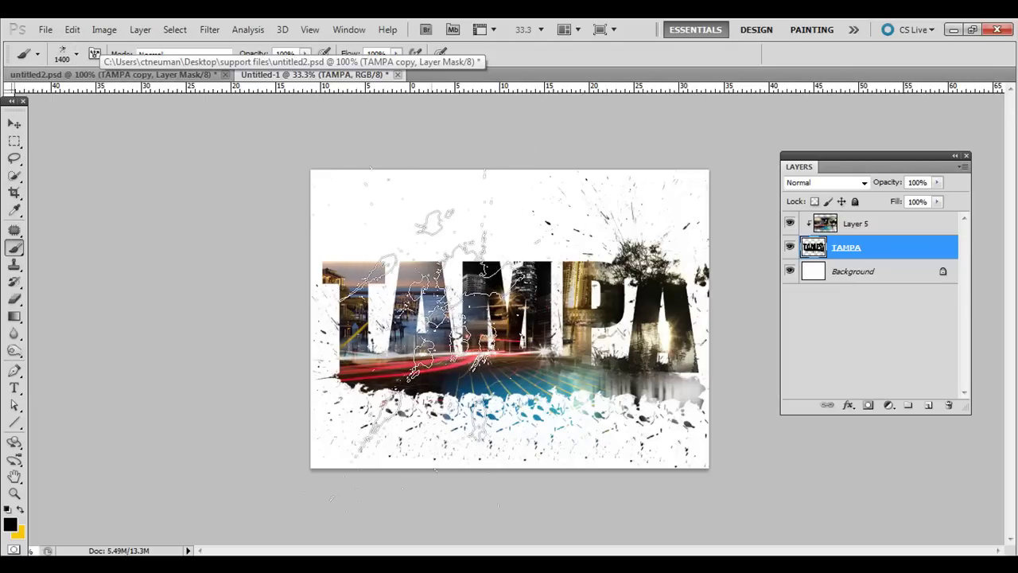
key("bracketright")
key("bracketright")
key("bracketright")
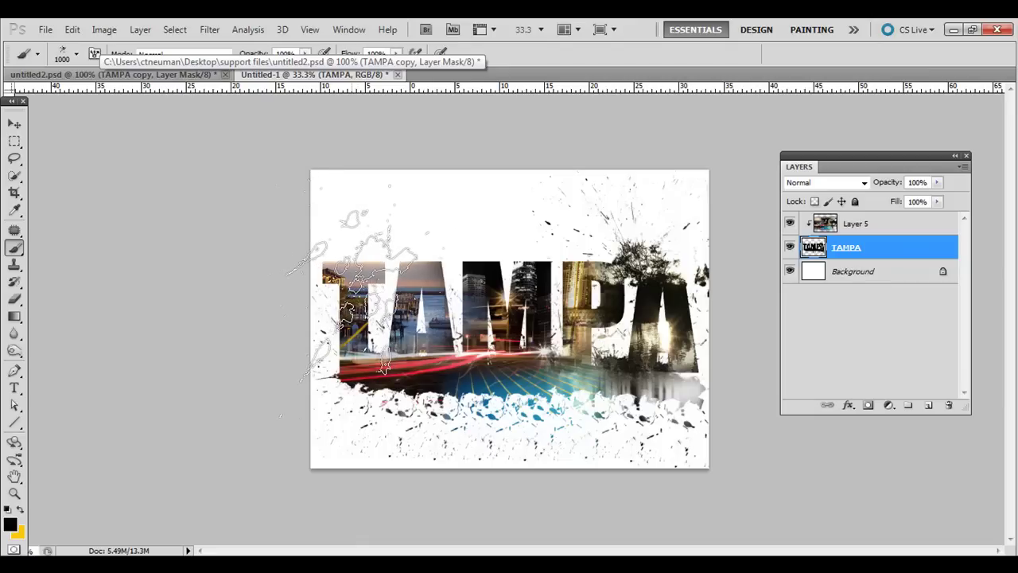
left_click(362, 294)
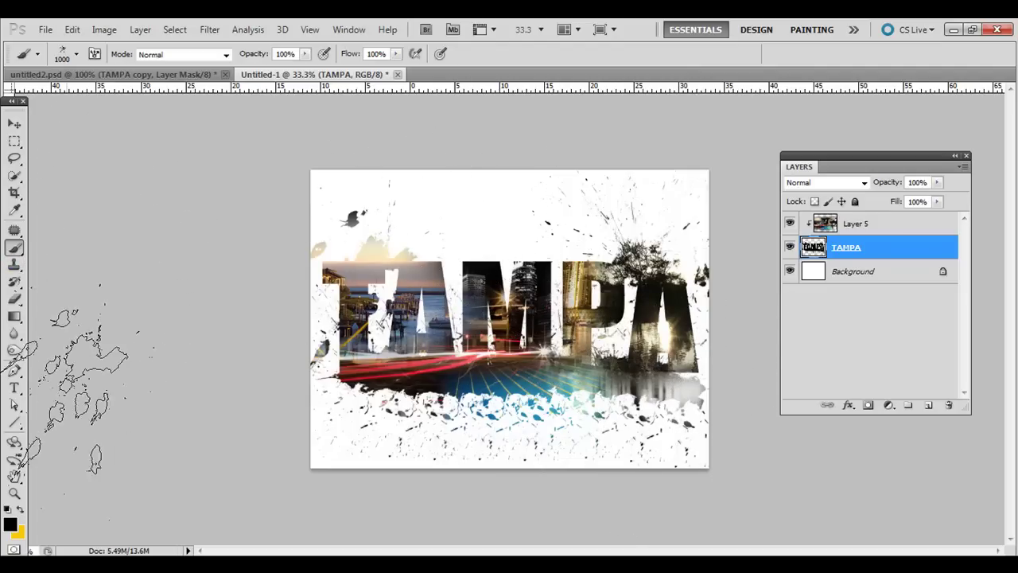
left_click(14, 423)
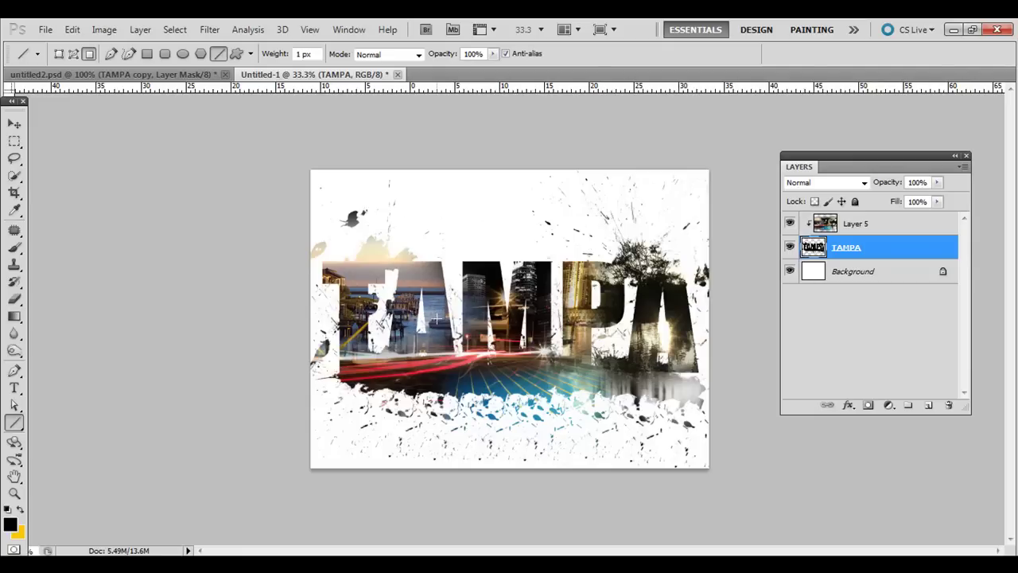
Draw two thin diagonal lines toward the M and set the line Weight to 5 px
left_click_drag(436, 223, 522, 324)
left_click_drag(395, 228, 530, 335)
left_click(268, 57)
Draw several thick diagonal lines over TAMPA's upper left, undo a stray one, then show untitled2.psd
left_click_drag(427, 204, 538, 301)
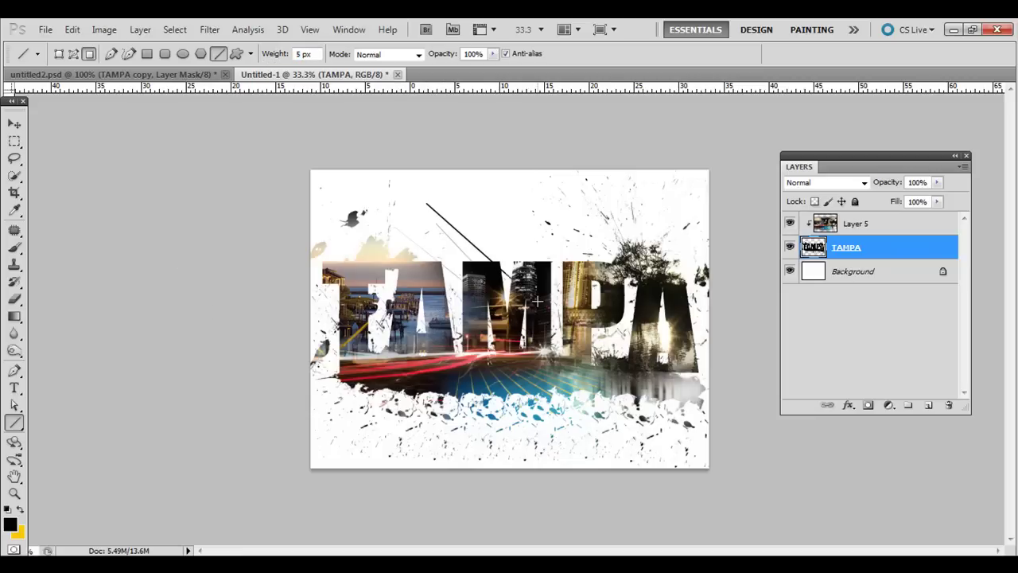
left_click_drag(485, 228, 532, 261)
left_click_drag(366, 213, 462, 272)
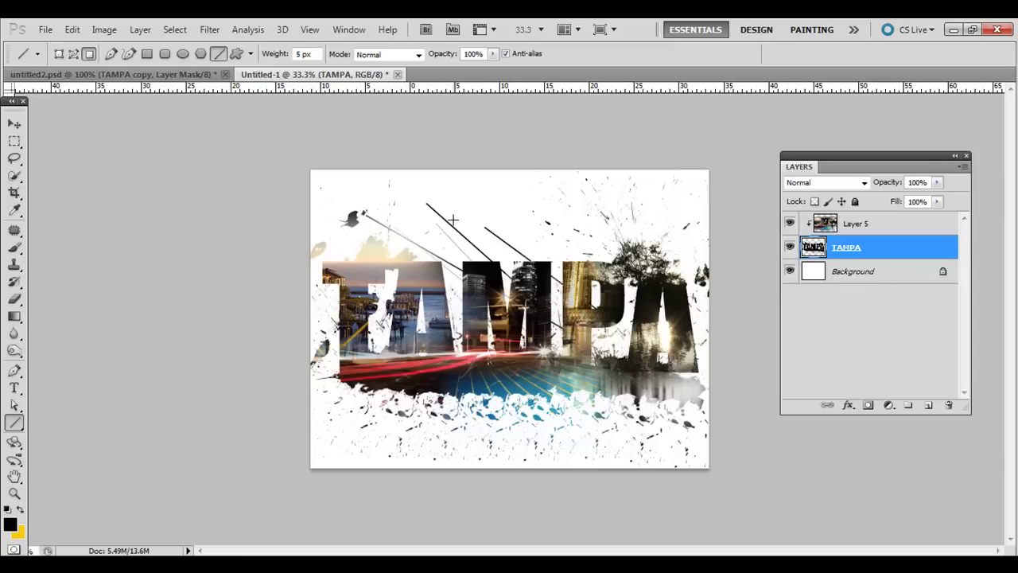
left_click_drag(453, 219, 568, 290)
left_click_drag(372, 202, 477, 263)
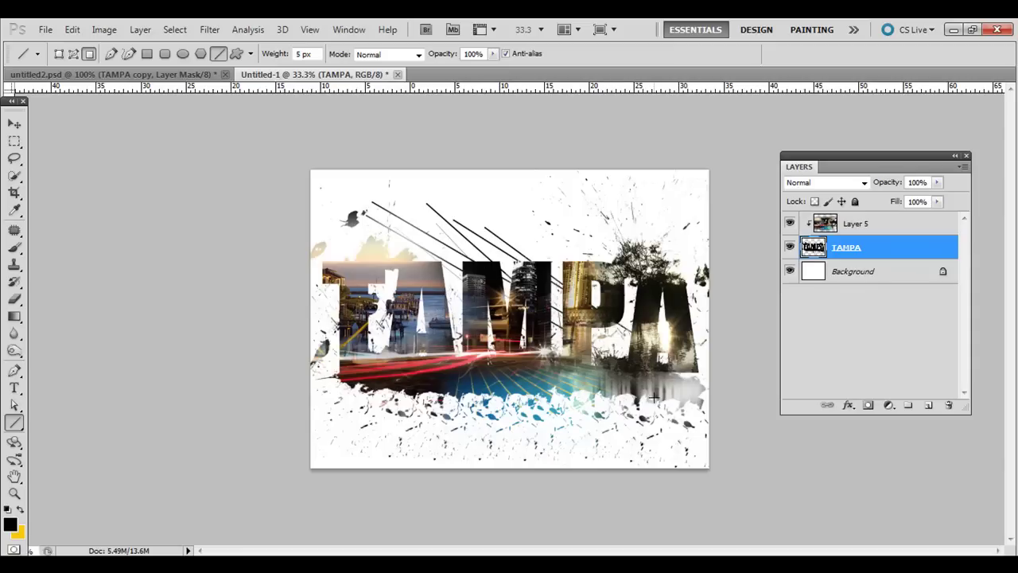
left_click_drag(318, 204, 476, 303)
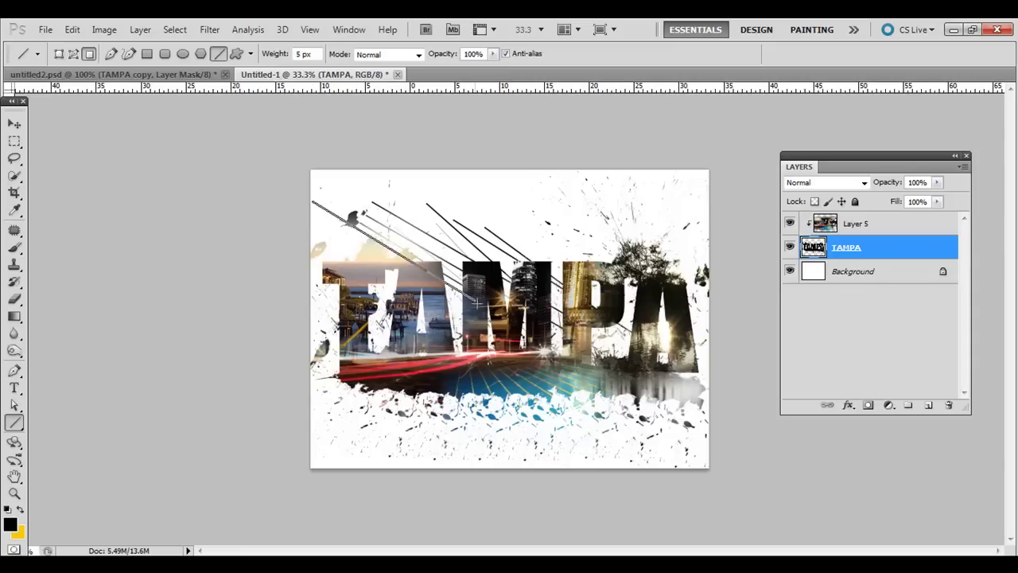
key("ctrl+z")
left_click_drag(323, 223, 444, 286)
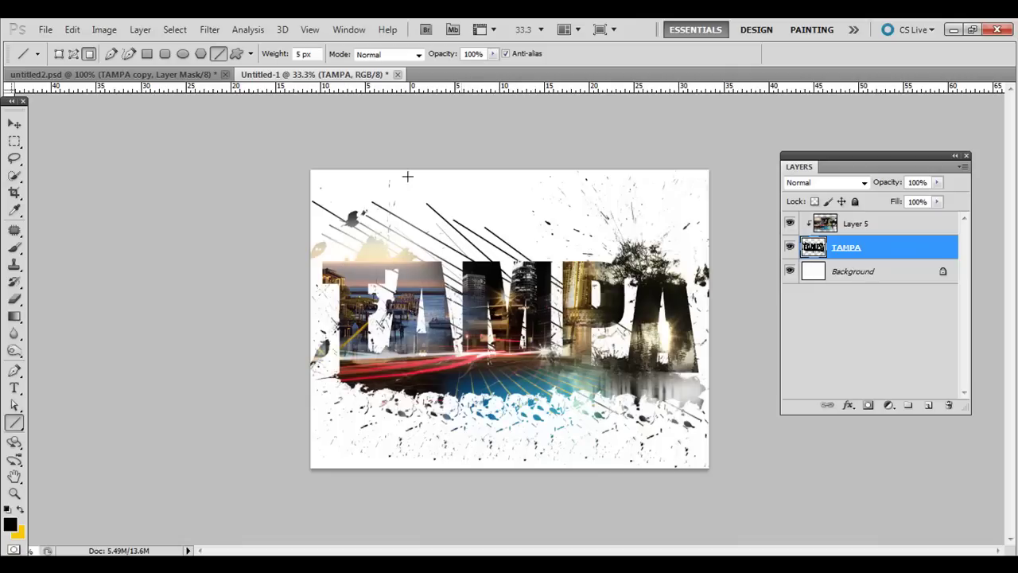
left_click(199, 74)
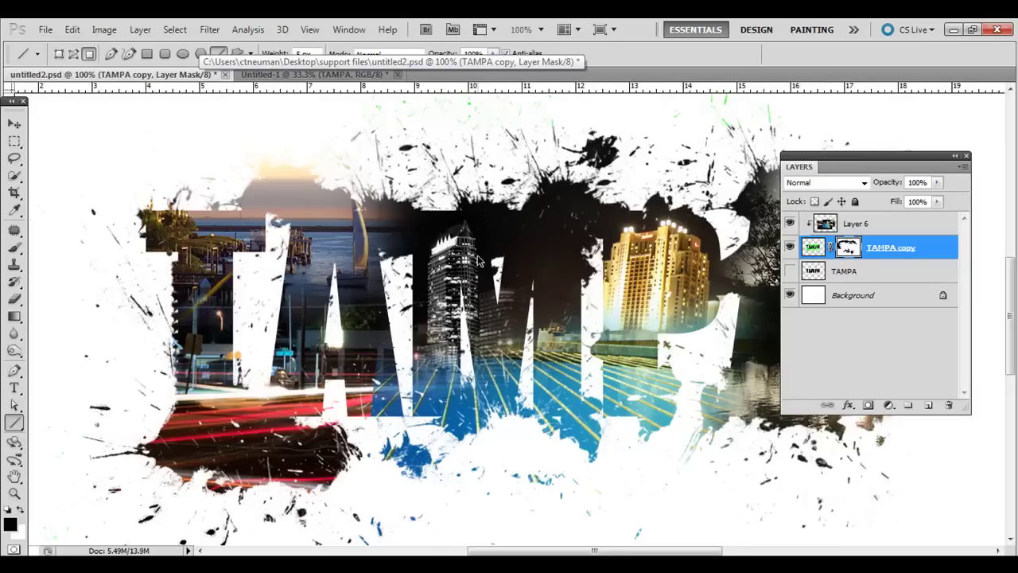
key("ctrl+minus")
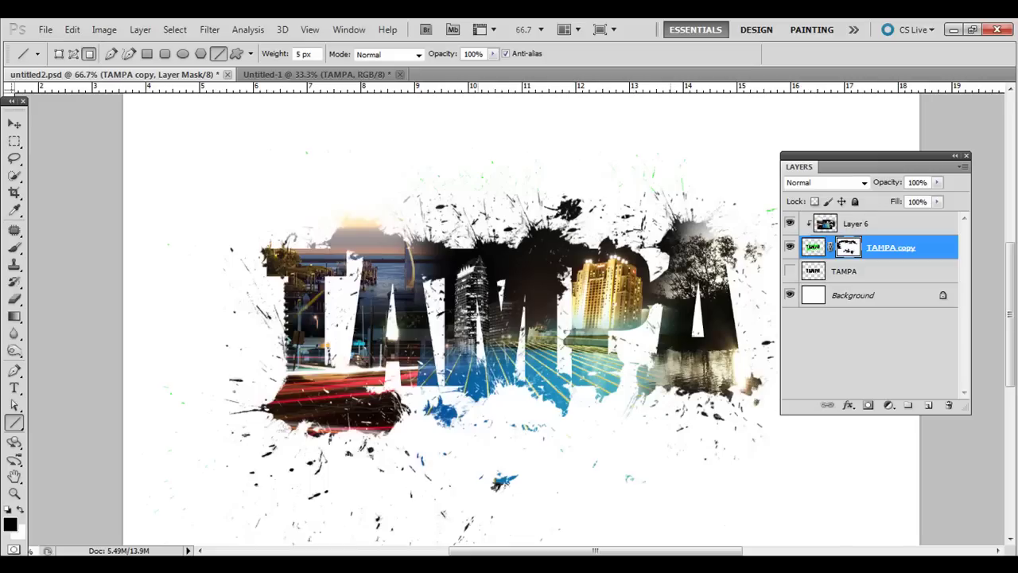
left_click(290, 73)
left_click(143, 74)
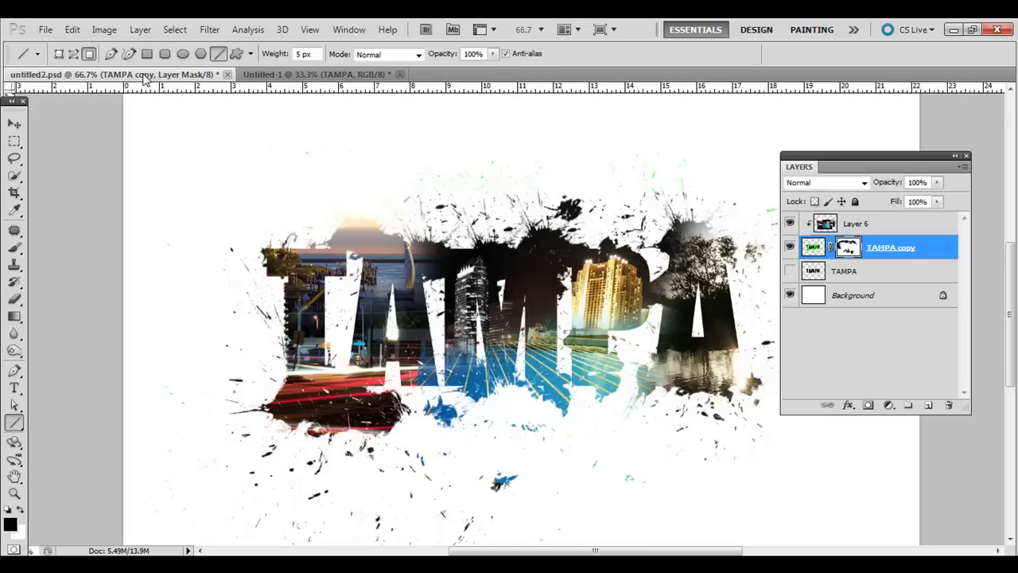